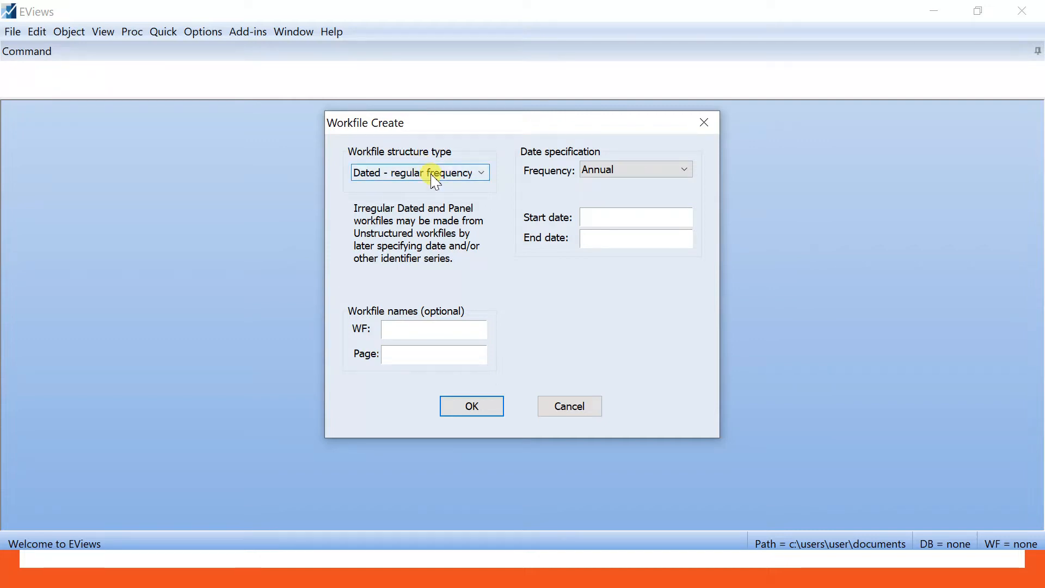
- Create a balanced panel workfile with monthly frequency, start date 2018, end date 2019 and 3 cross sections
click(433, 173)
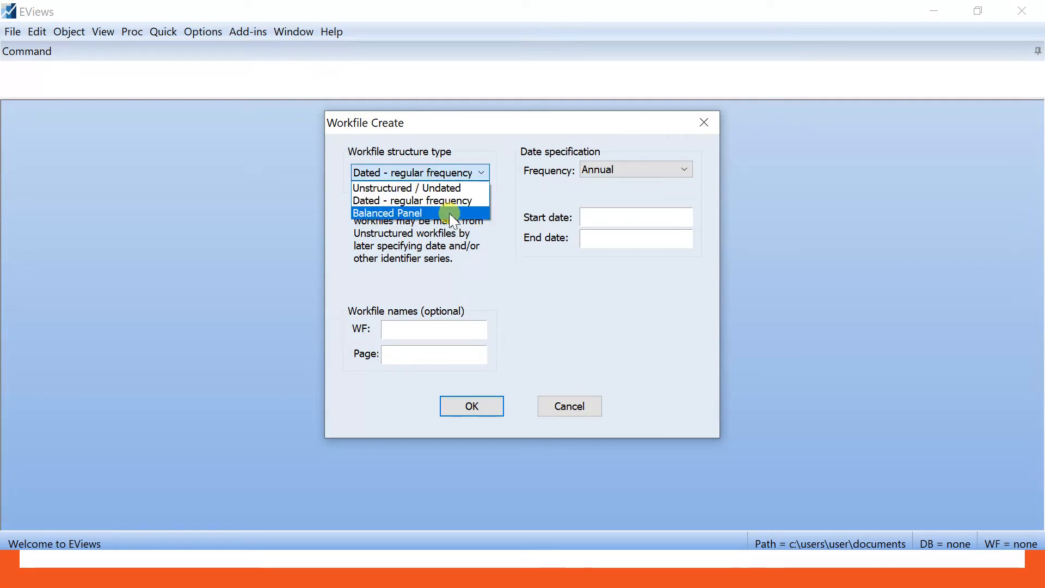
click(450, 213)
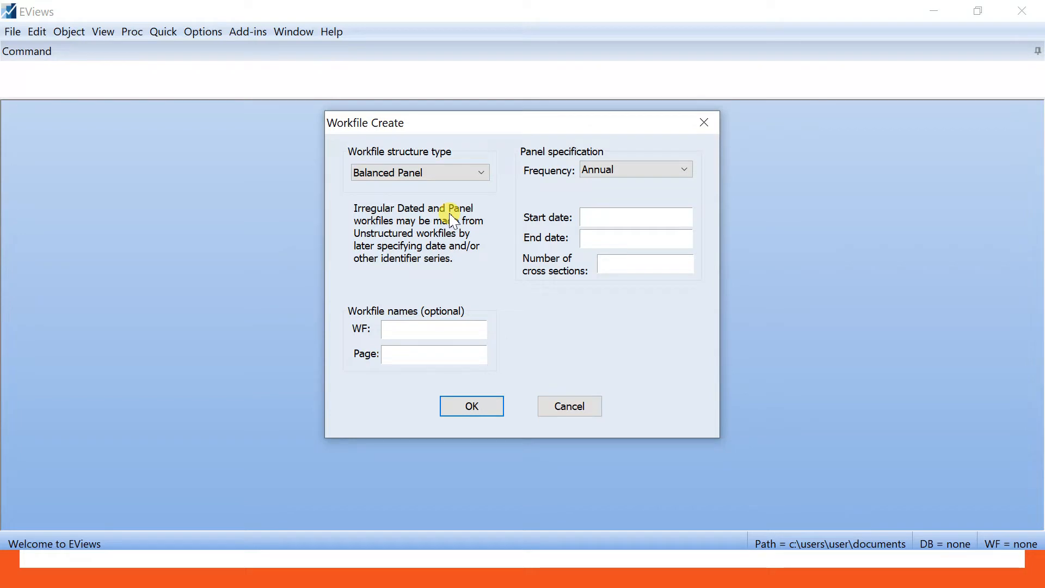
click(606, 173)
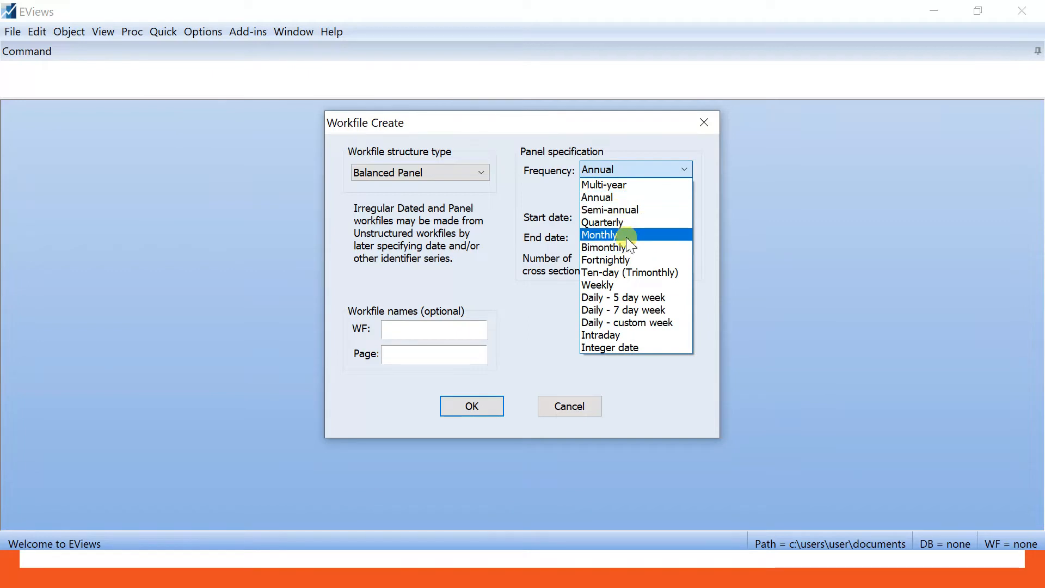
click(628, 235)
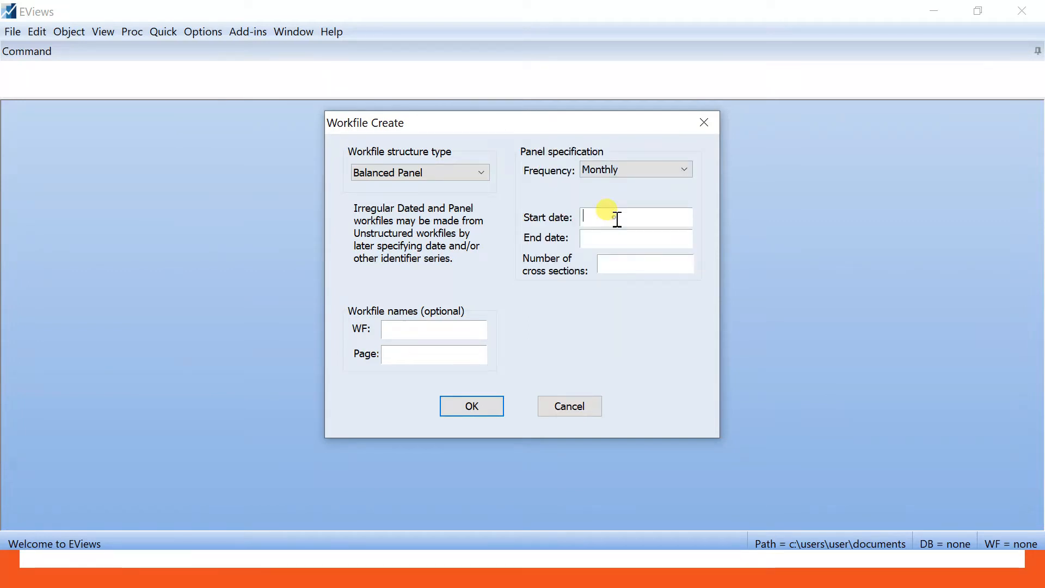
click(616, 217)
text(2018)
key(Tab)
text(2019)
click(635, 265)
text(3)
click(473, 412)
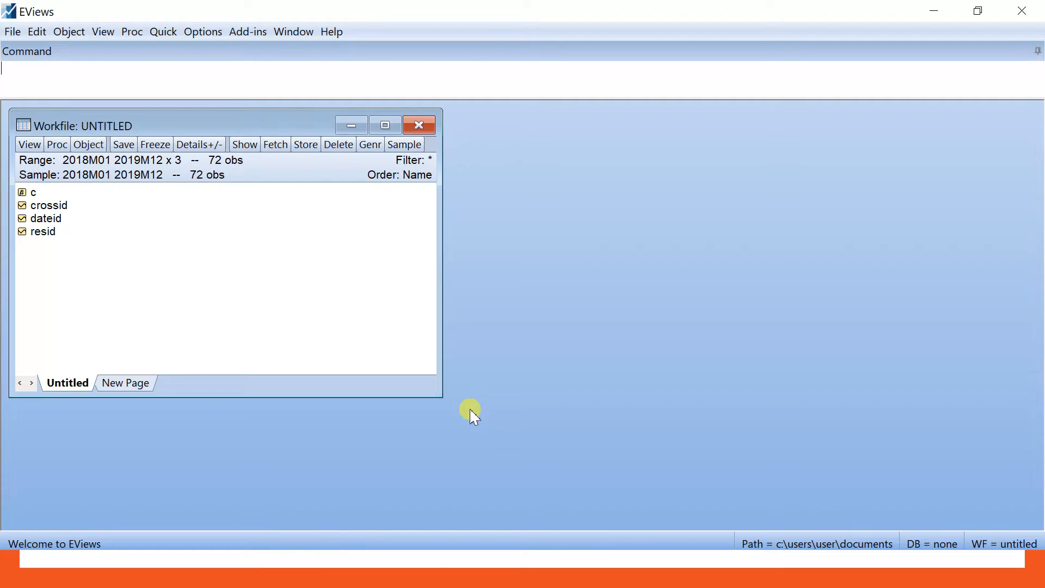
- Switch to the Excel workbook TUGAS 1-A (REGRESI DATA PANEL) and copy the NPF and FDR columns with headers, from row 2 to row 74
key(alt+Tab)
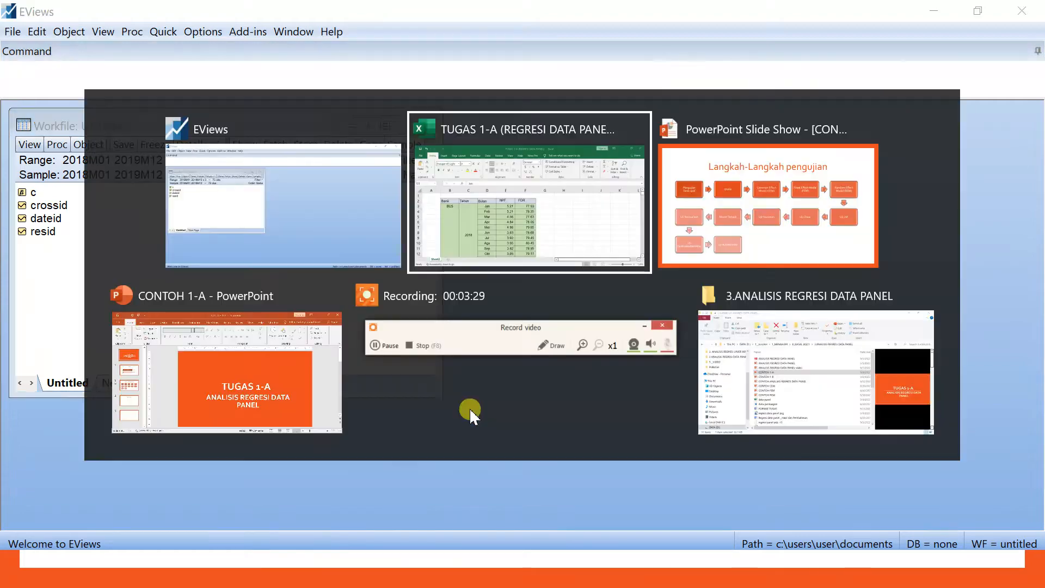
click(388, 244)
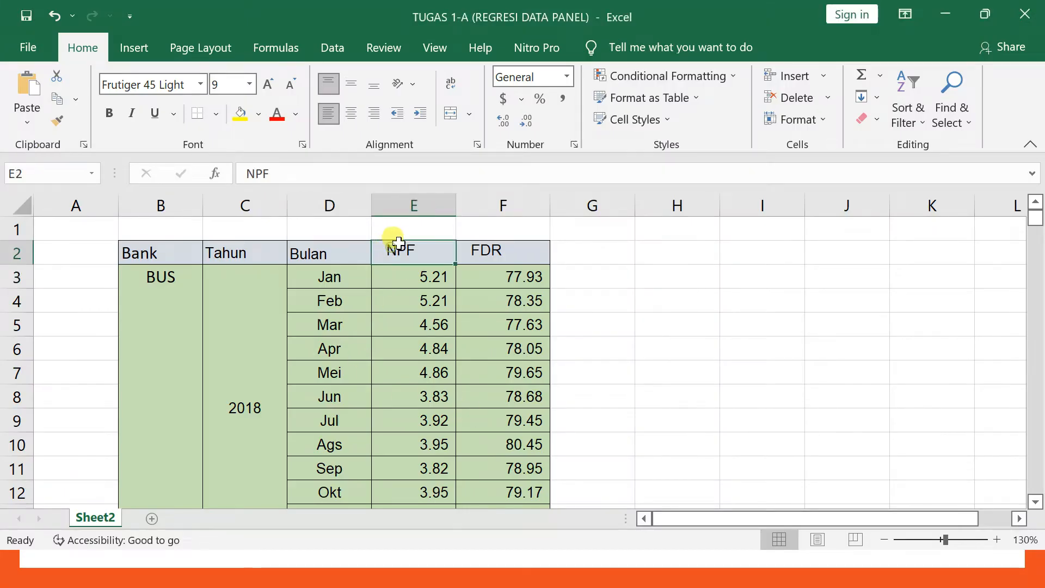
drag(393, 246, 466, 247)
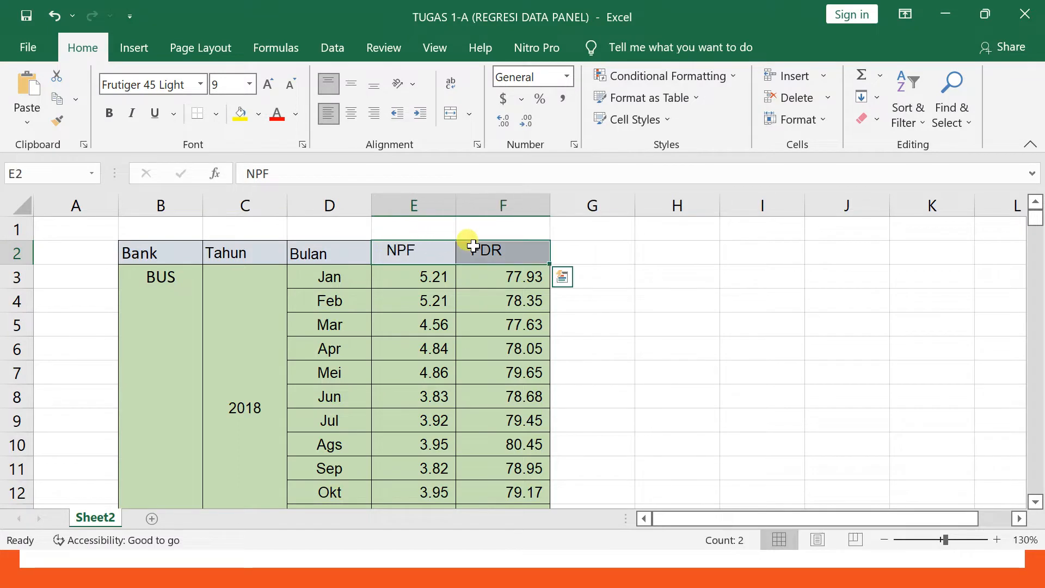
key(ctrl+shift+Down)
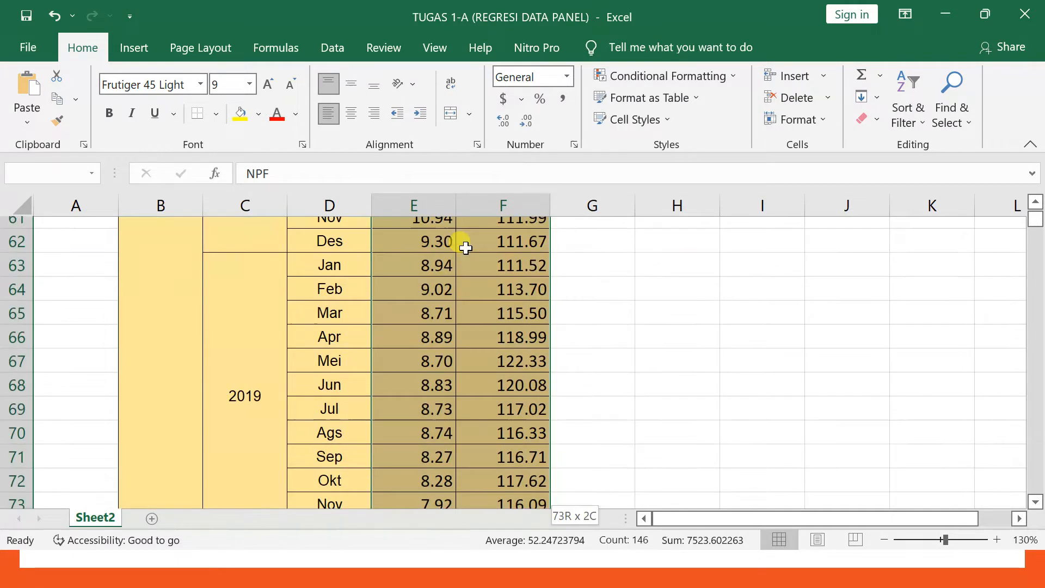
key(ctrl+c)
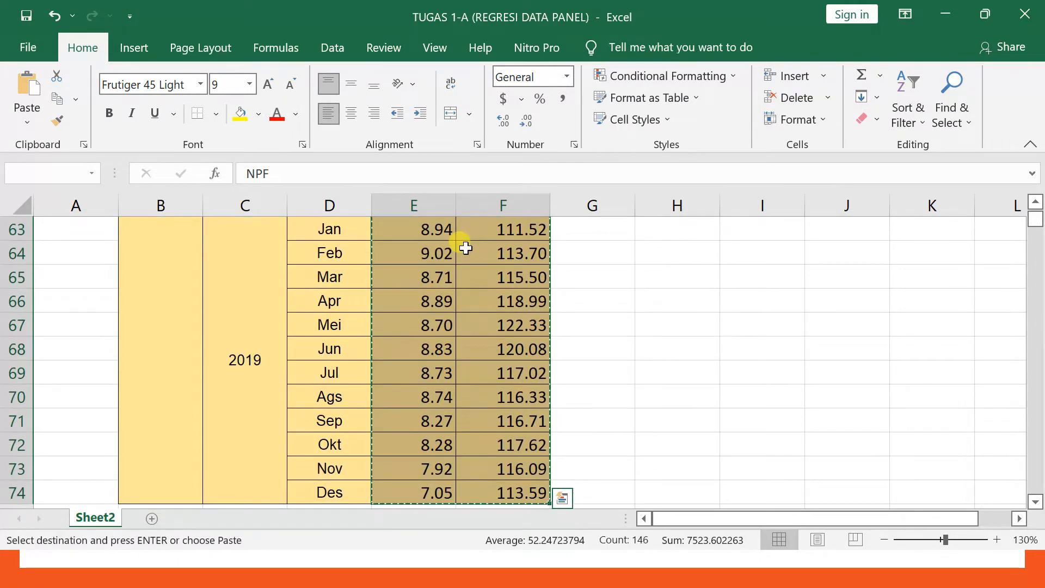
- Back in EViews, paste the copied data with its header row into a new empty group, and close the group without keeping it
key(alt+Tab)
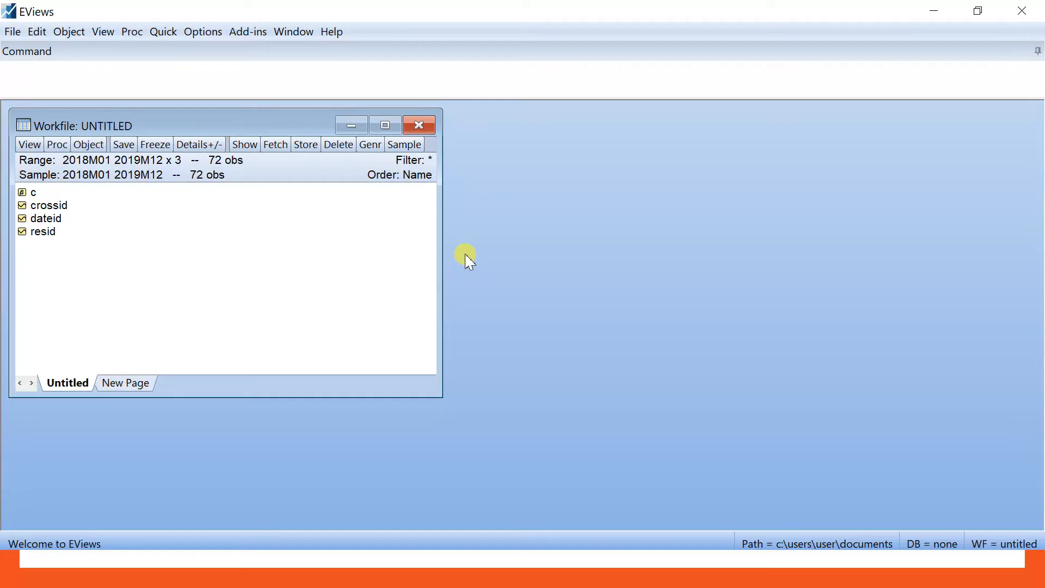
click(163, 33)
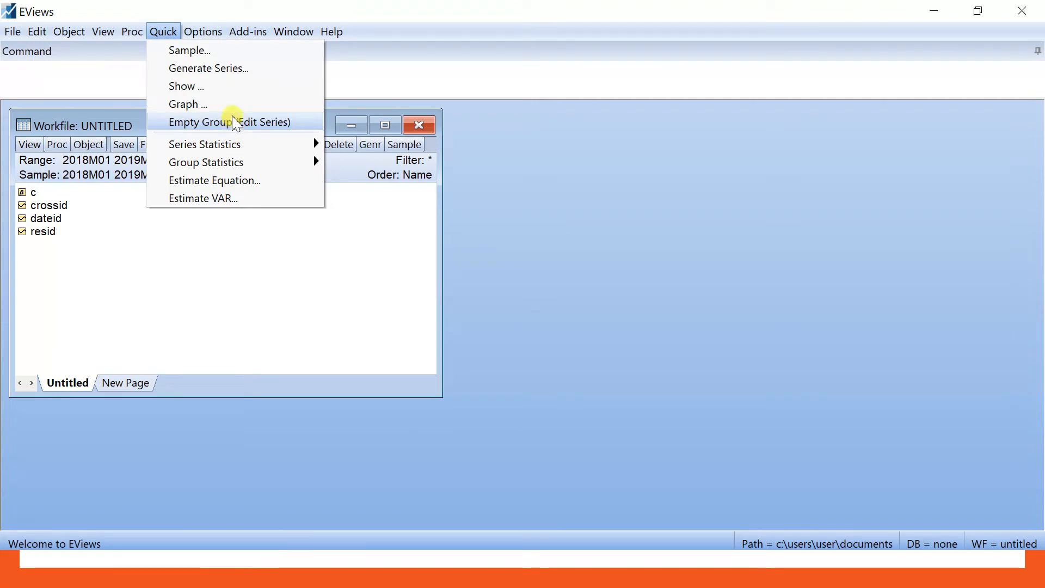
click(234, 126)
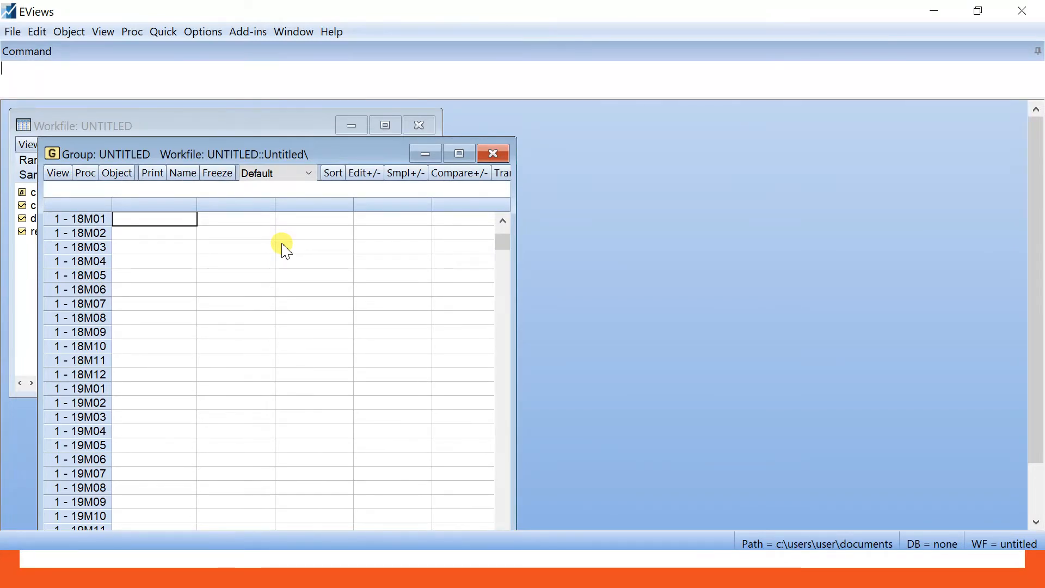
click(502, 223)
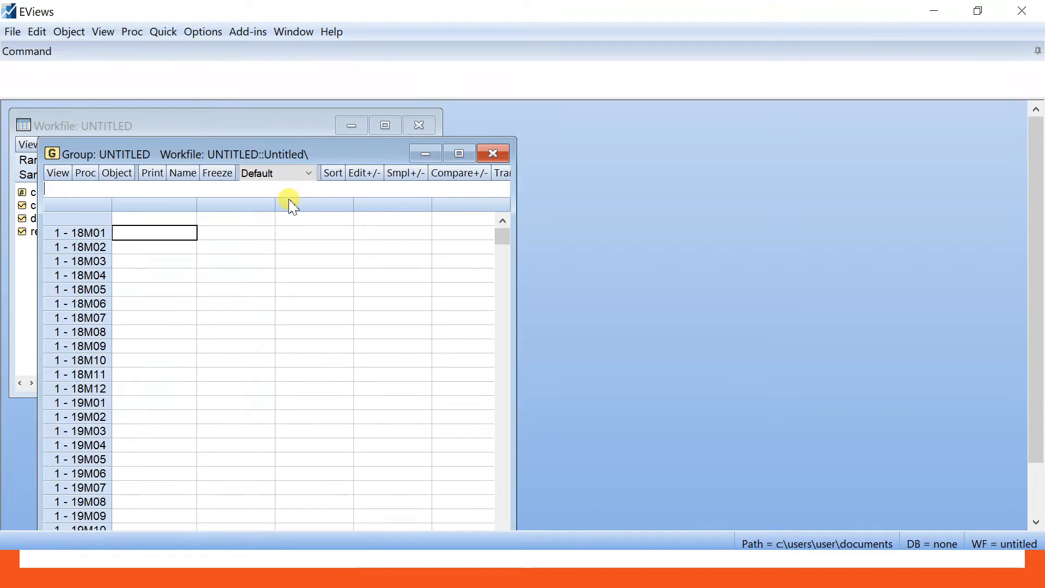
click(178, 220)
key(ctrl+v)
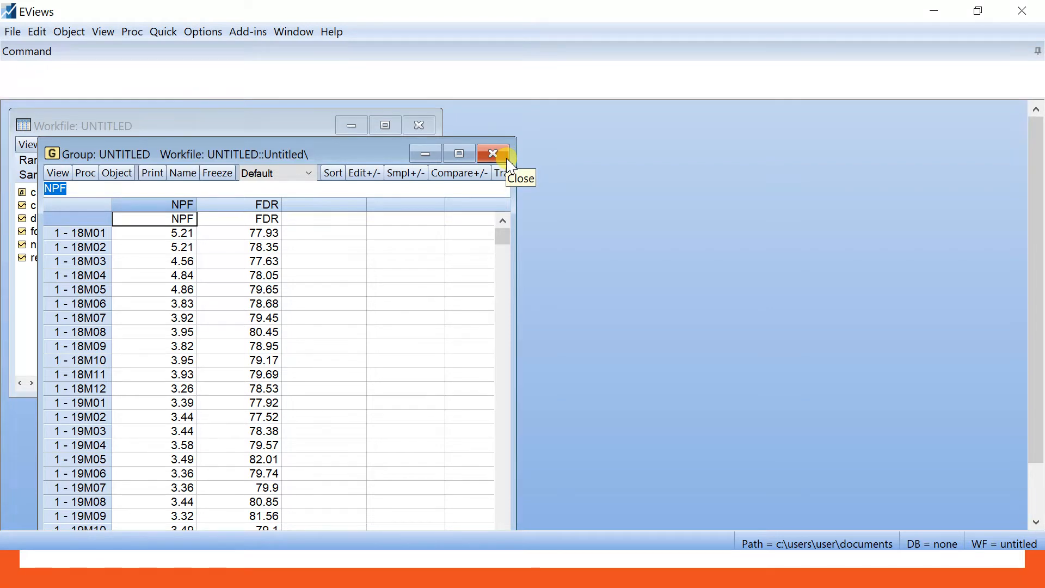
click(493, 155)
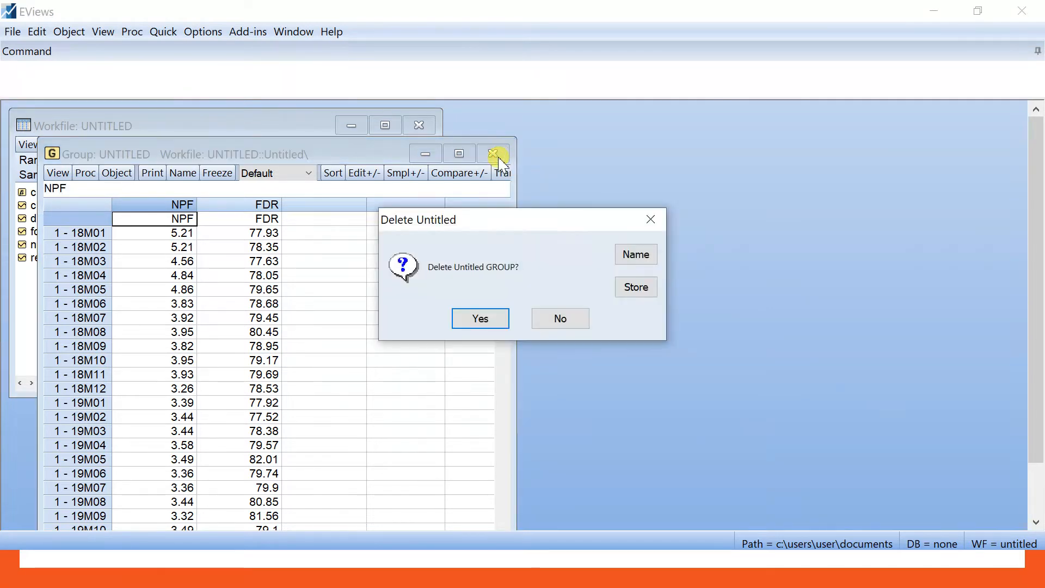
click(481, 319)
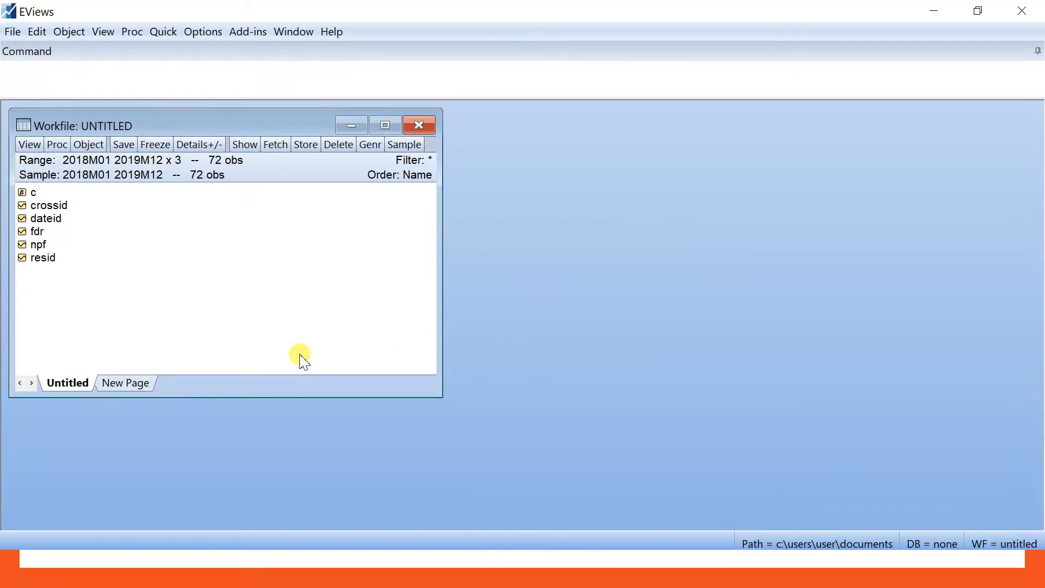
- Open the fdr and npf series together as a group and place its window beside the workfile
click(58, 233)
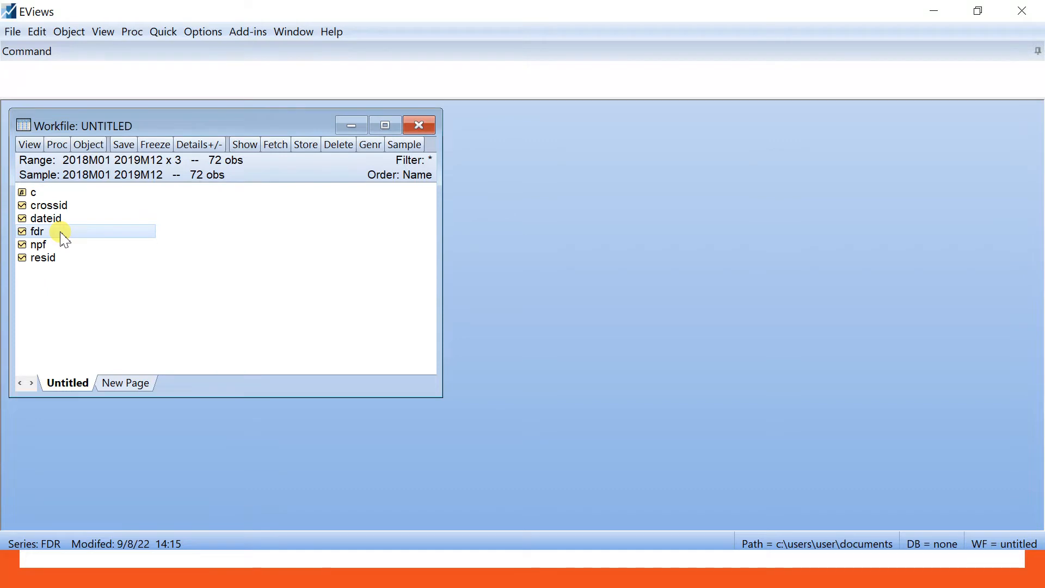
ctrl+click(69, 246)
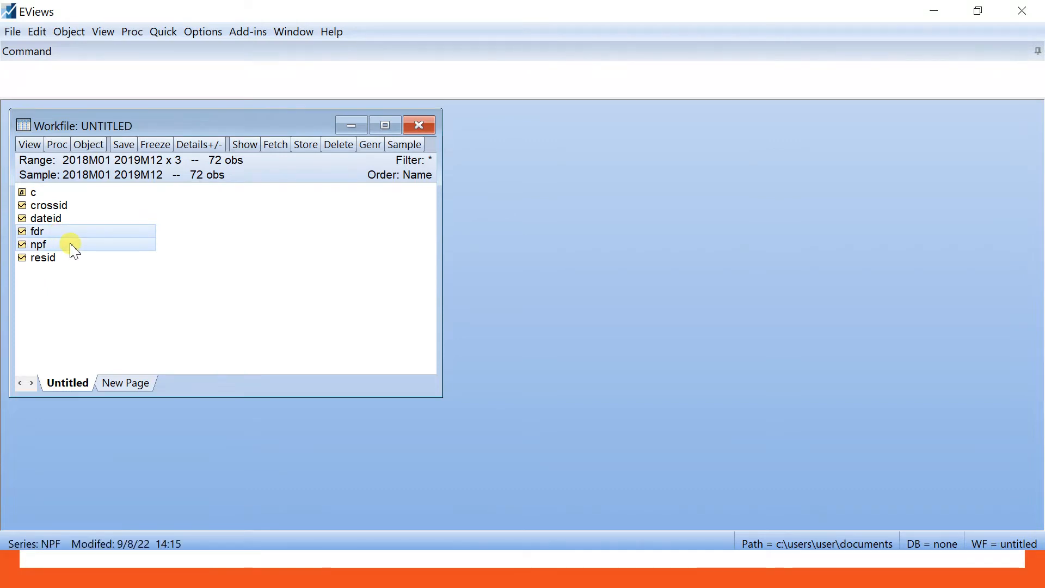
right_click(73, 248)
mouse_move(100, 252)
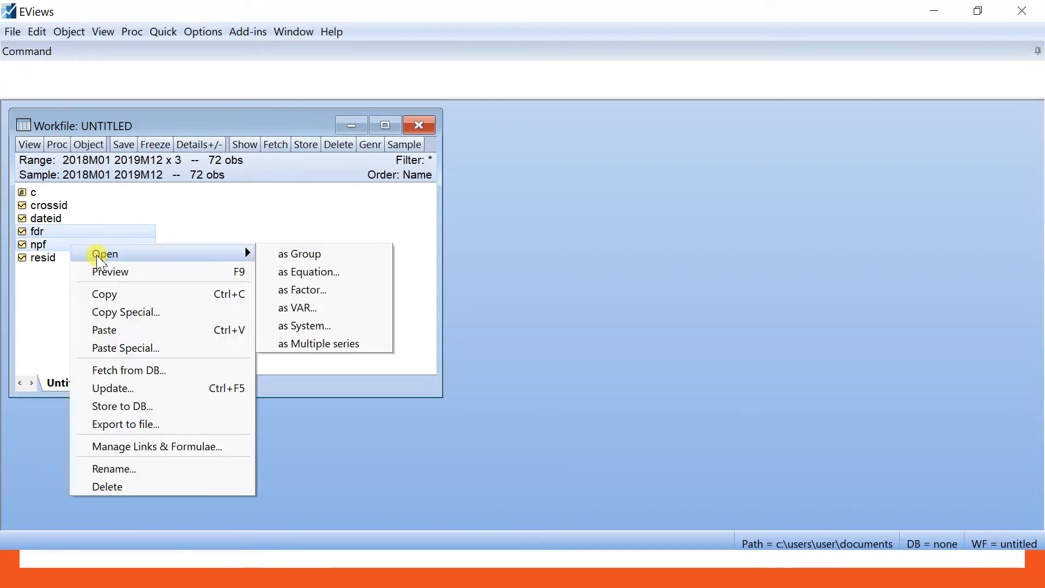
click(302, 254)
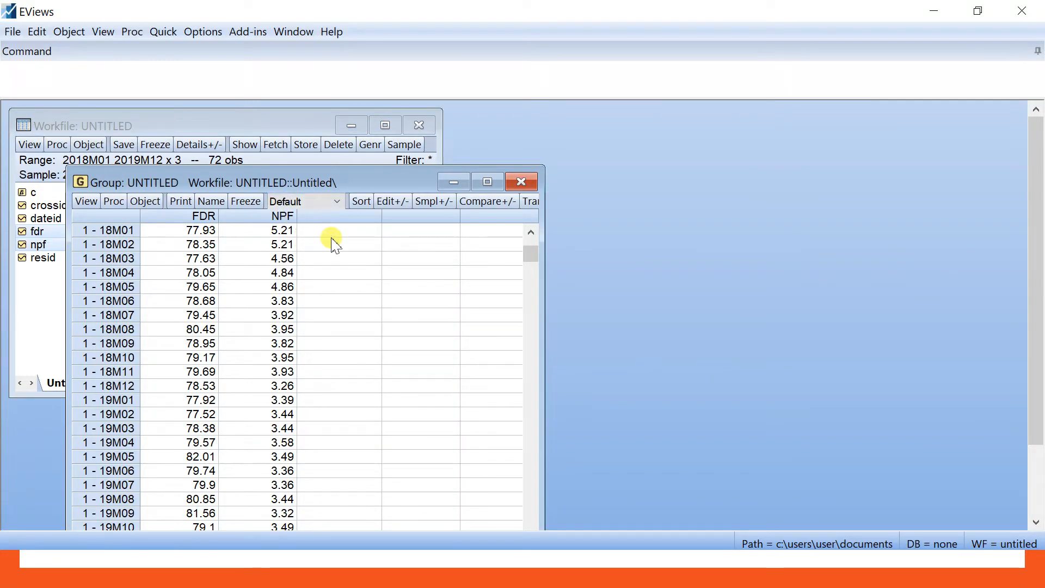
drag(315, 185, 720, 139)
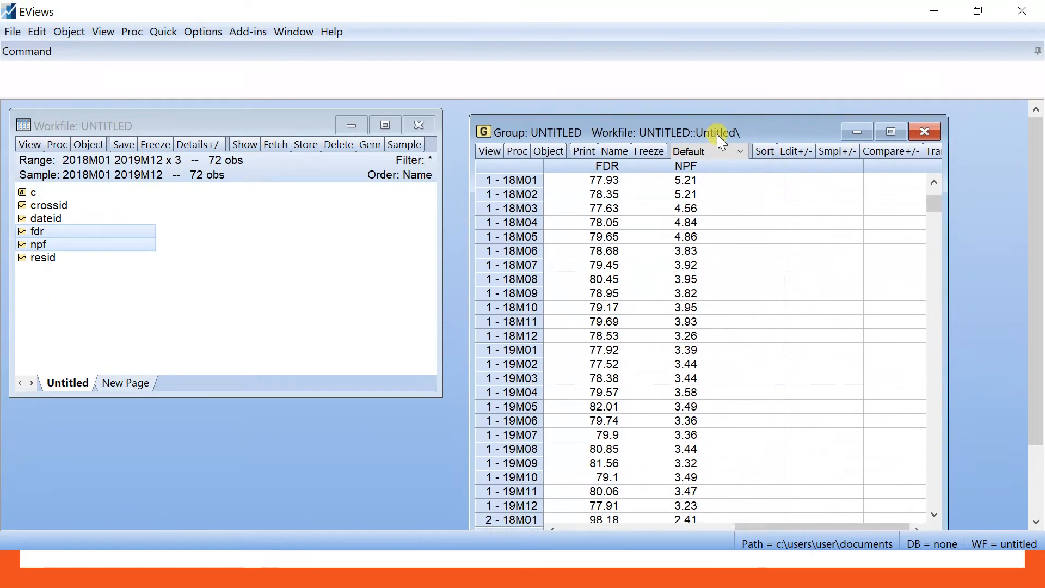
- Show the common-sample descriptive statistics of the FDR and NPF group
click(485, 152)
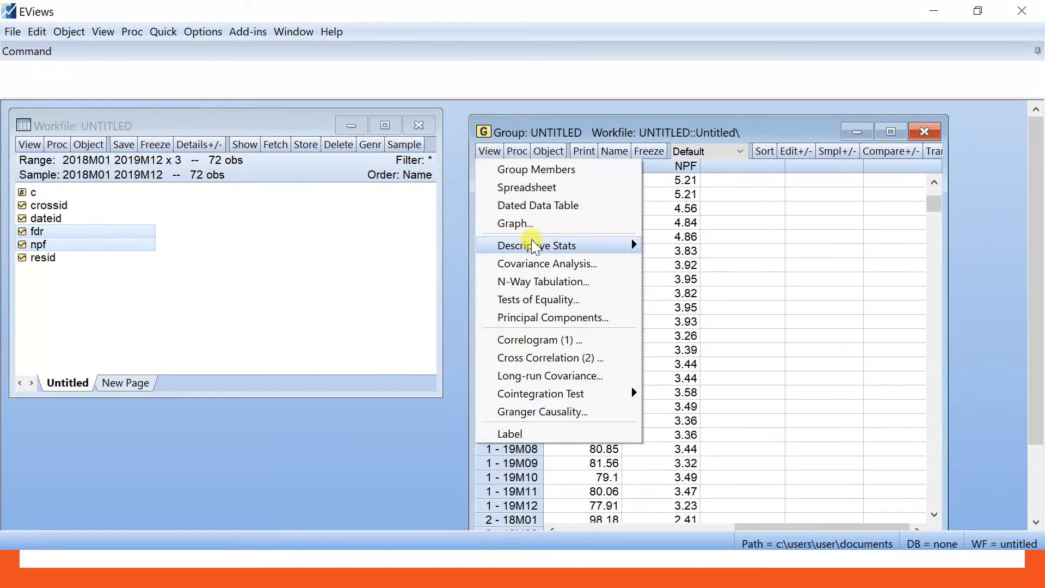
mouse_move(536, 247)
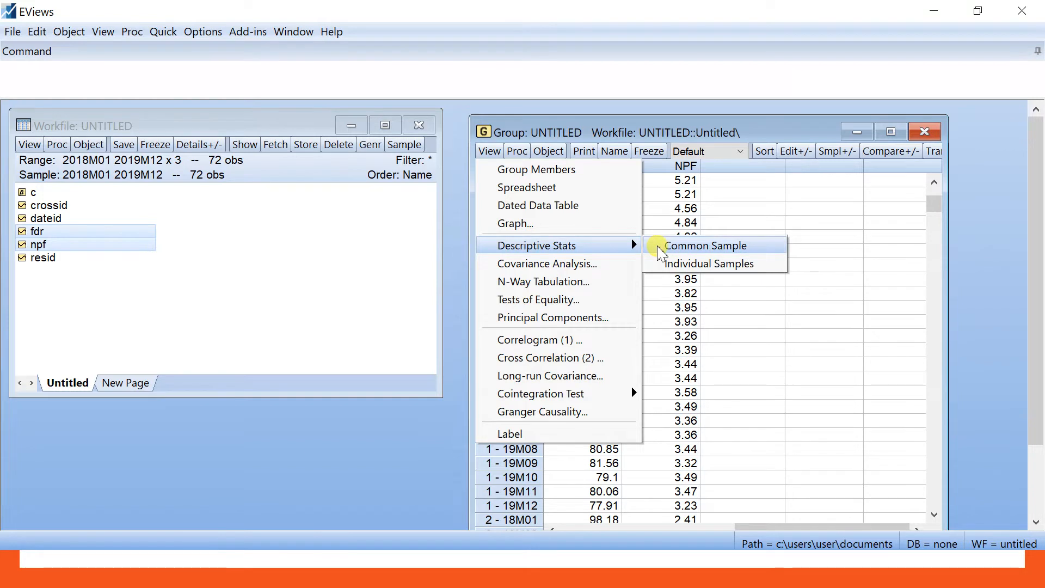
click(660, 250)
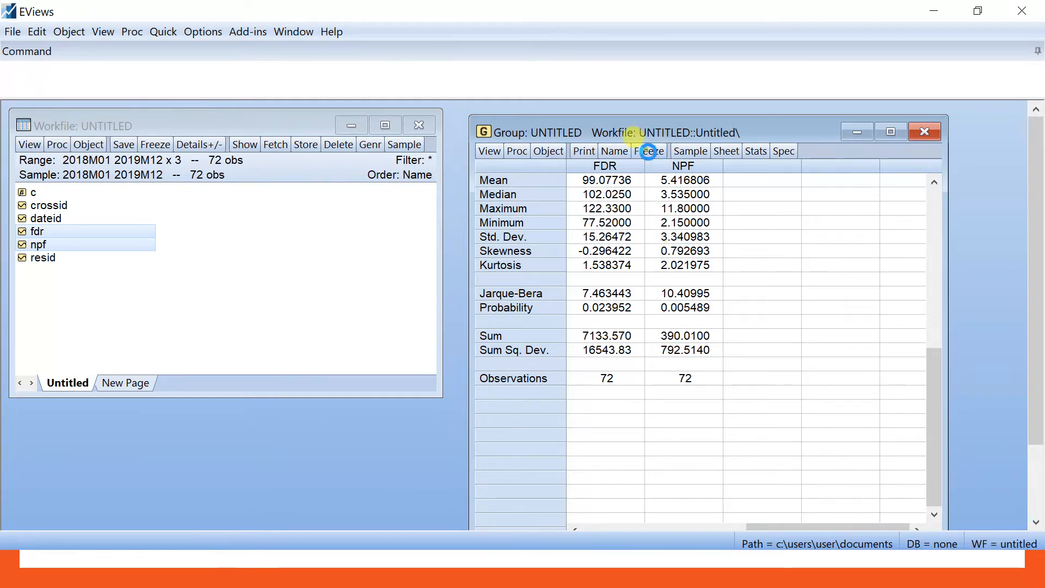
- Freeze the descriptive statistics into a table, name it _1_DESKRIPTIF and close the table
click(649, 152)
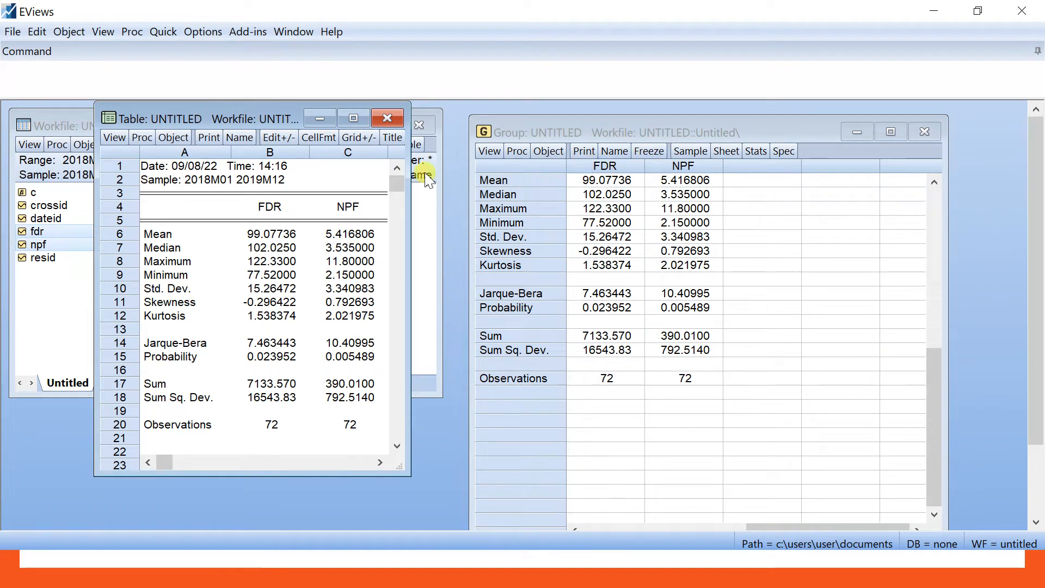
click(249, 143)
text(_1)
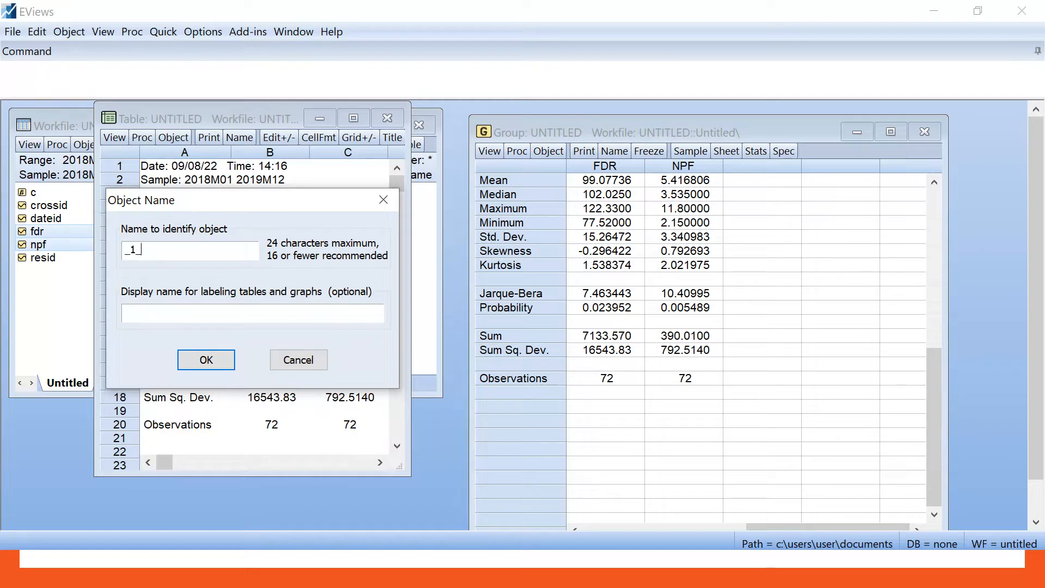
text(_DESKRIPT)
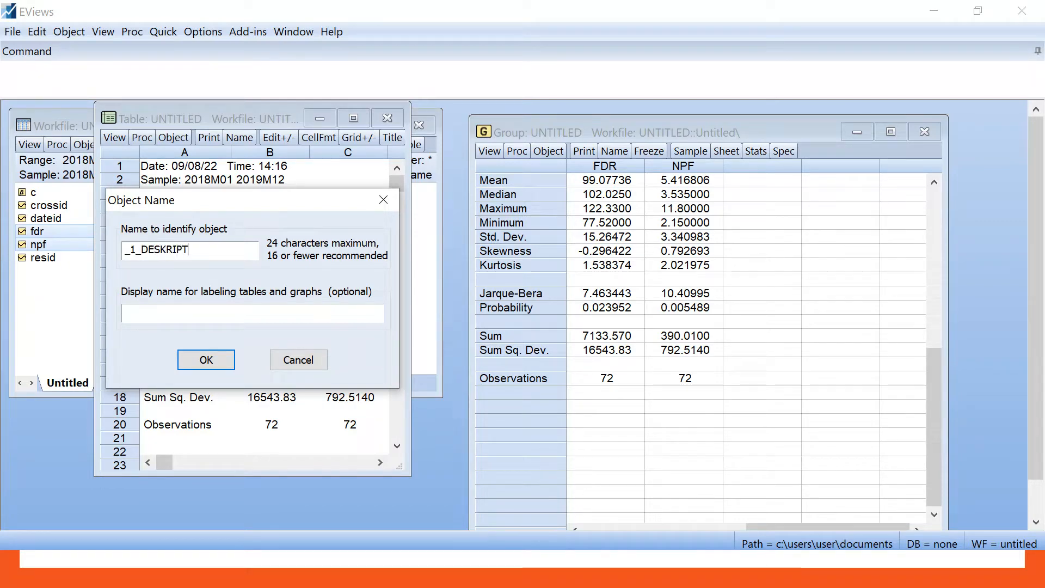
text(IF)
key(Return)
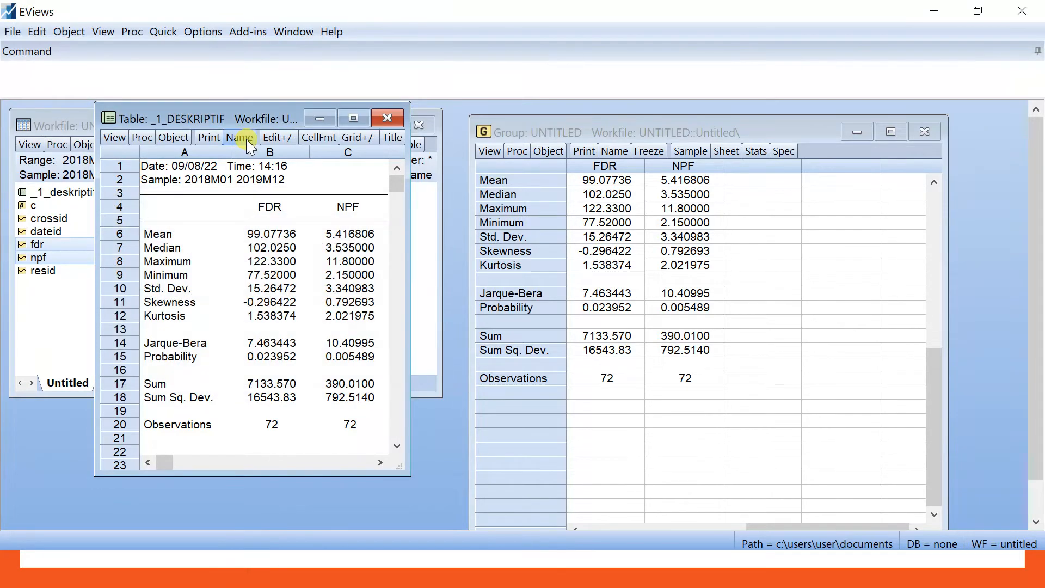
click(387, 118)
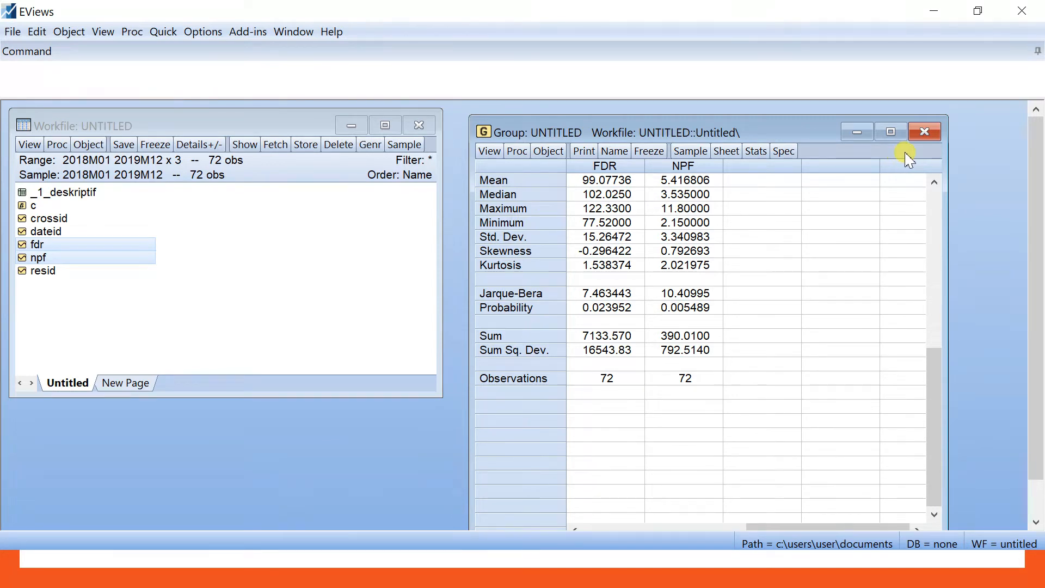
- Close the descriptive statistics group, delete it as untitled, and clear the series selection in the workfile
click(925, 134)
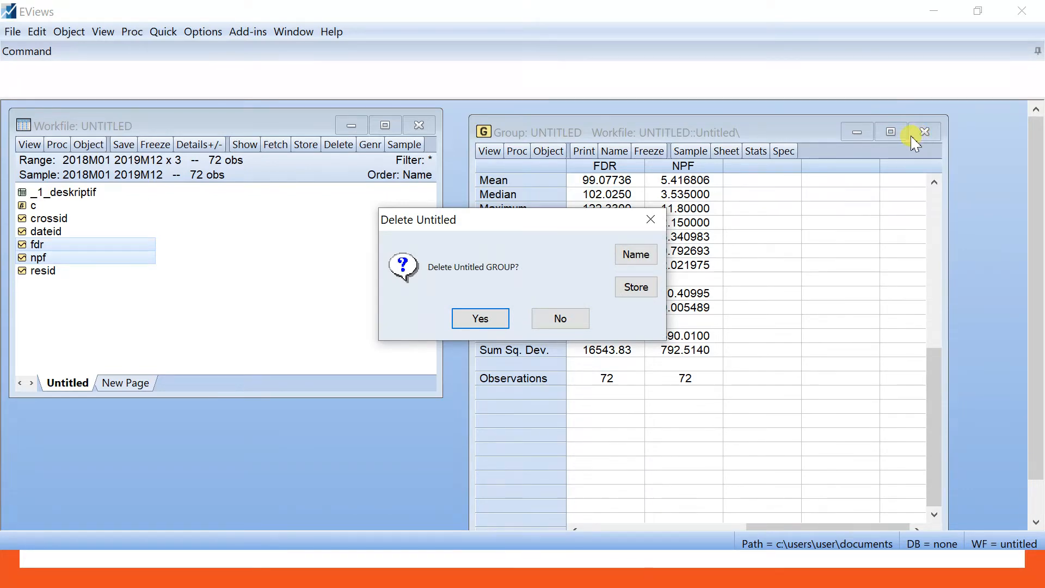
click(479, 317)
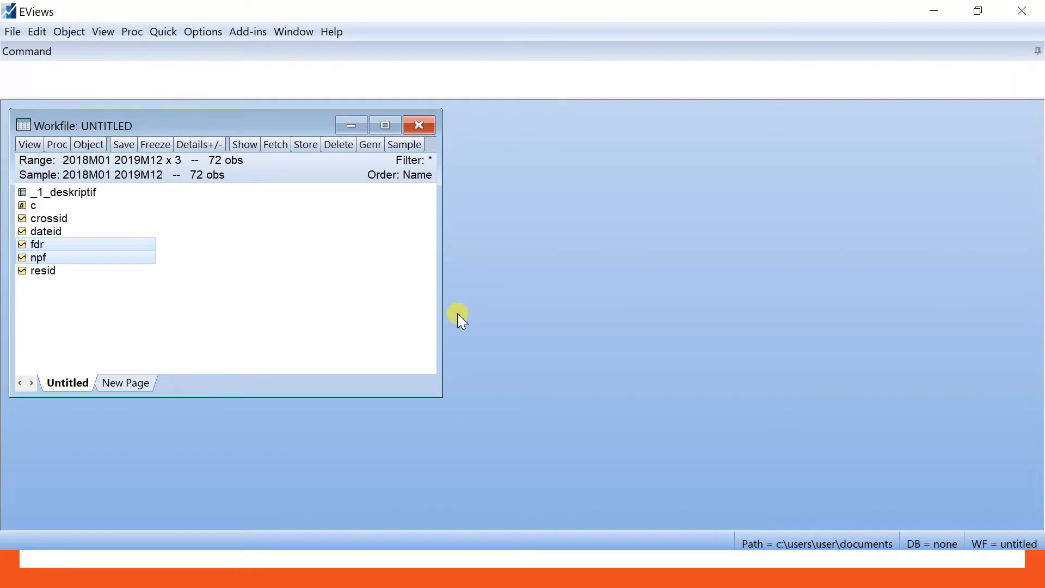
click(192, 323)
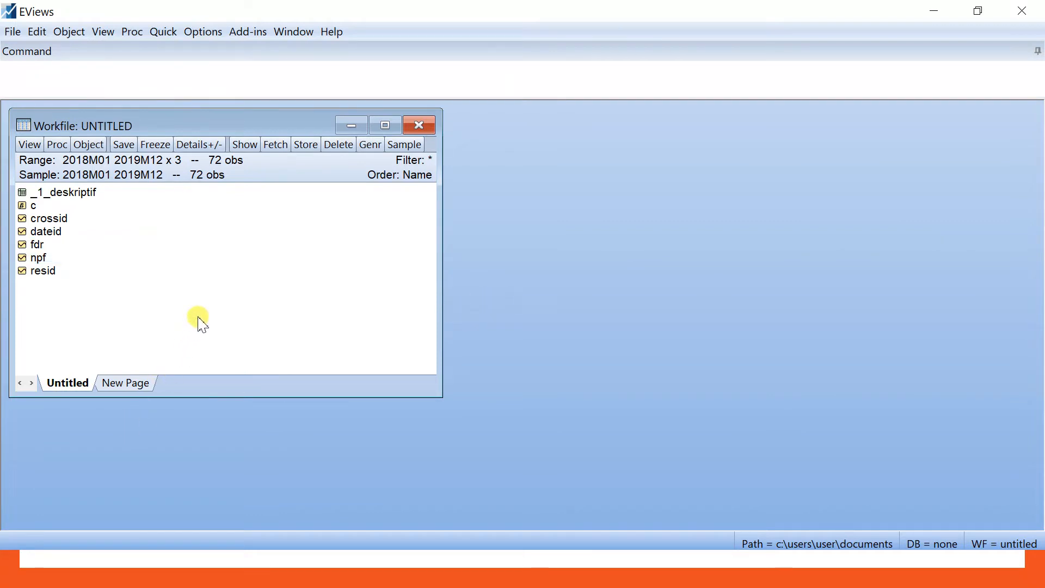
- Open the fdr series beside the workfile and display it as a basic Line & Symbol graph with stacked cross sections
double_click(49, 245)
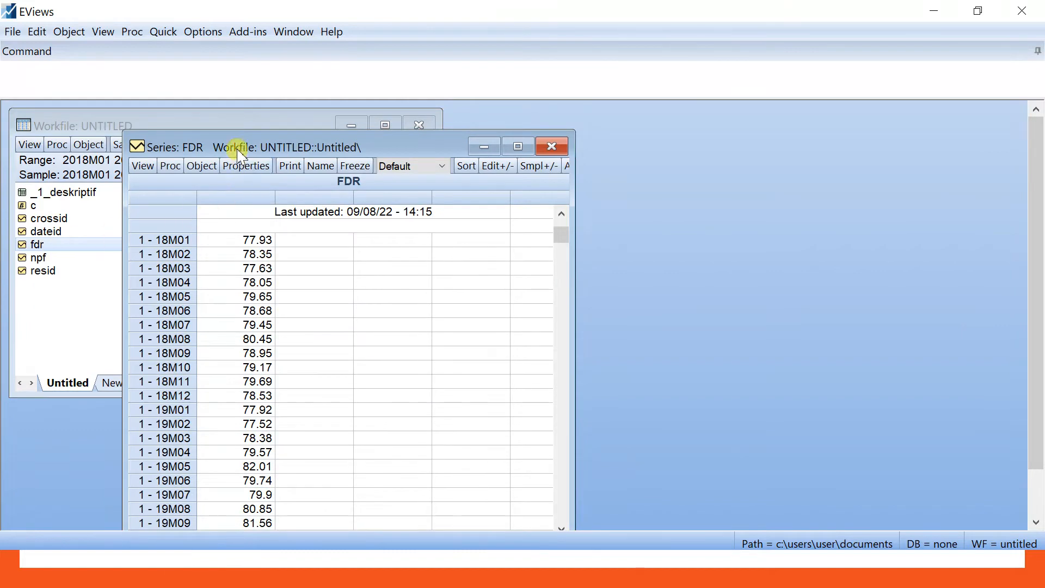
drag(245, 148, 477, 154)
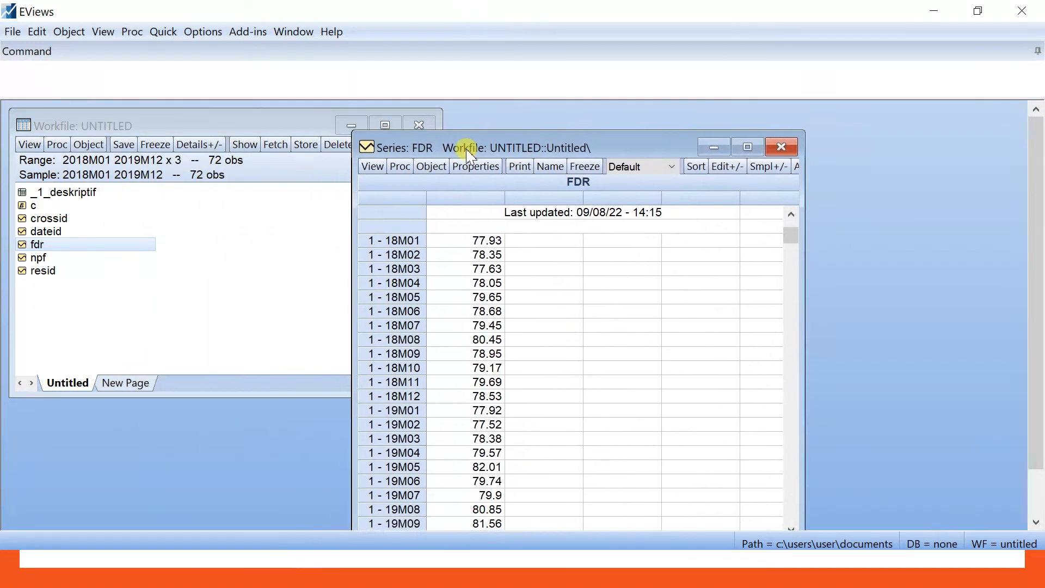
click(379, 167)
click(403, 202)
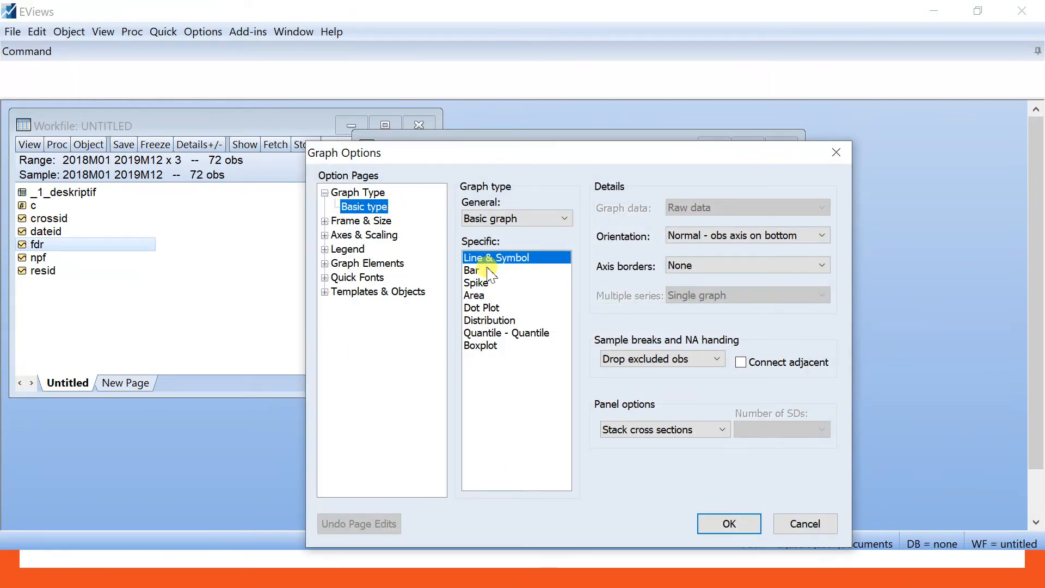
click(710, 528)
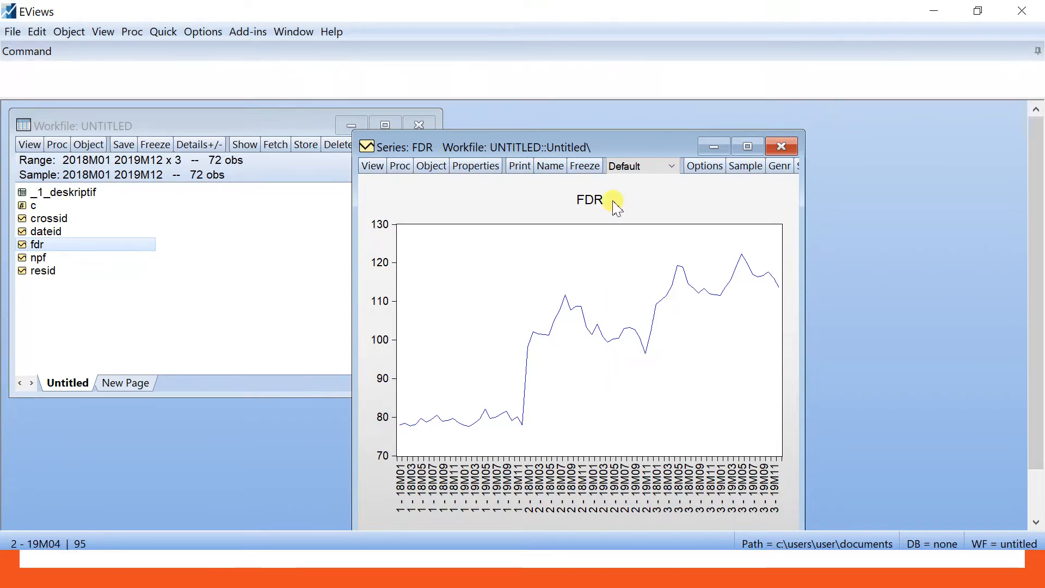
- Freeze the FDR graph with updating off, name it _2_GRAFIK_FDR, and close the graph and the FDR series
click(586, 167)
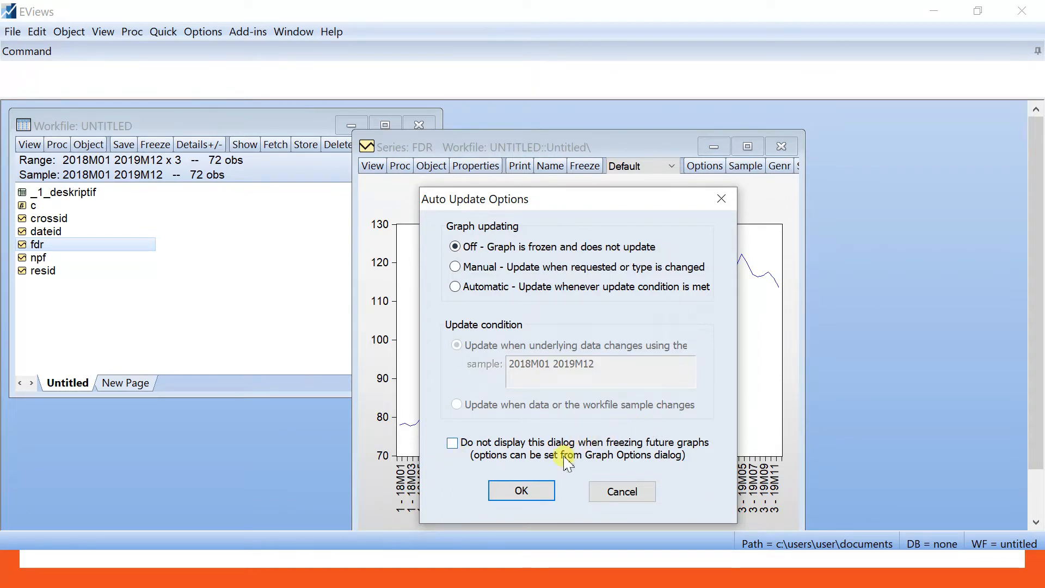
click(522, 492)
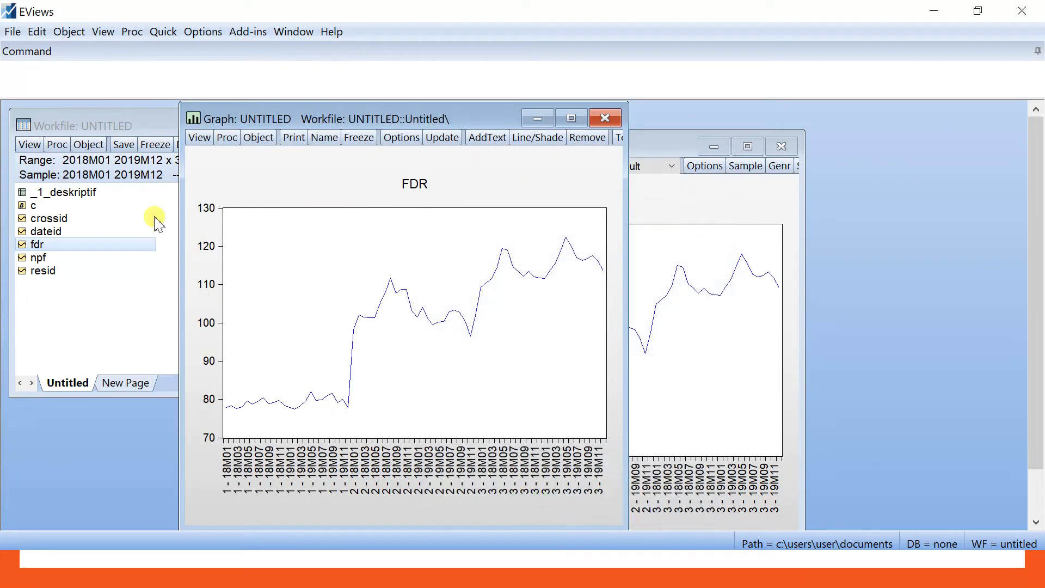
click(333, 137)
text(_2_)
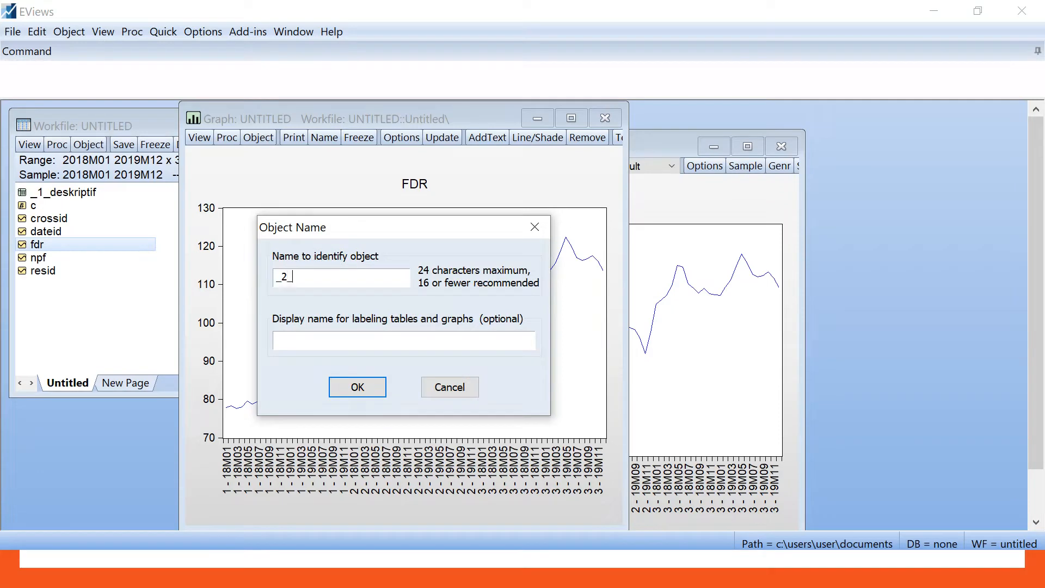
text(GRAFIK_FDR)
key(Return)
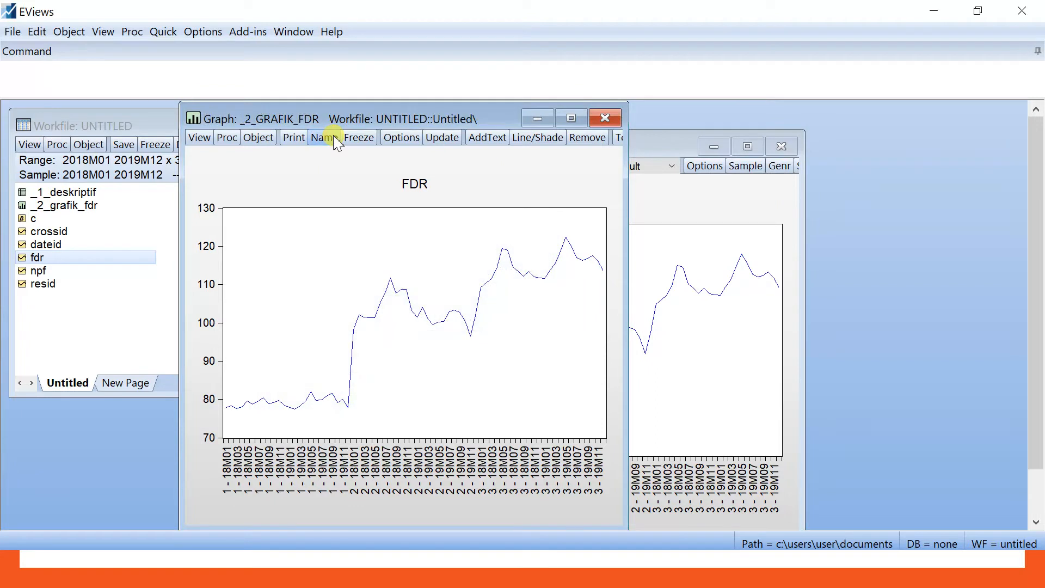
click(605, 120)
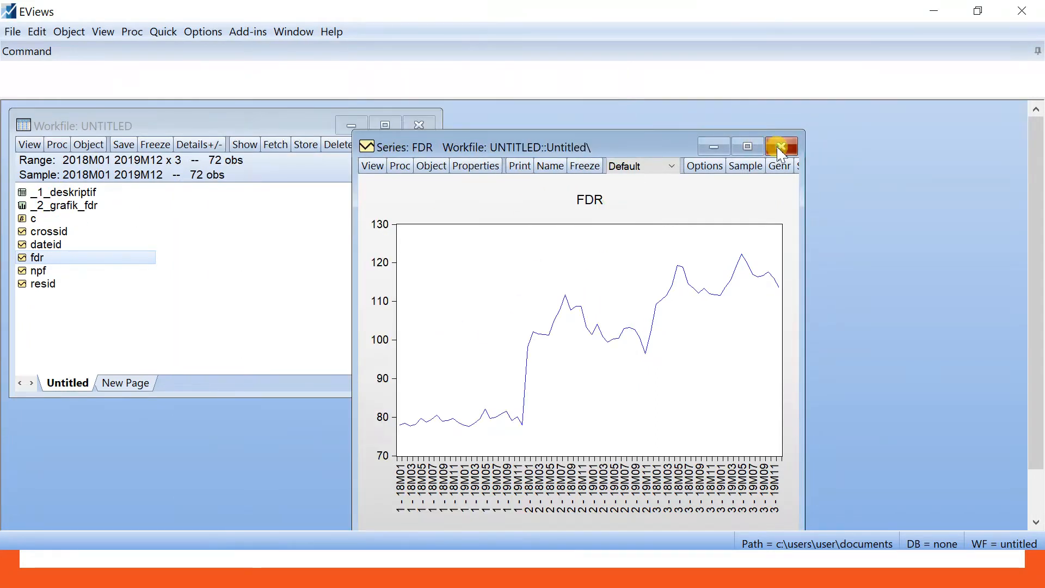
click(782, 147)
- Open the npf series beside the workfile and display it as a basic Line & Symbol graph with stacked cross sections
double_click(82, 270)
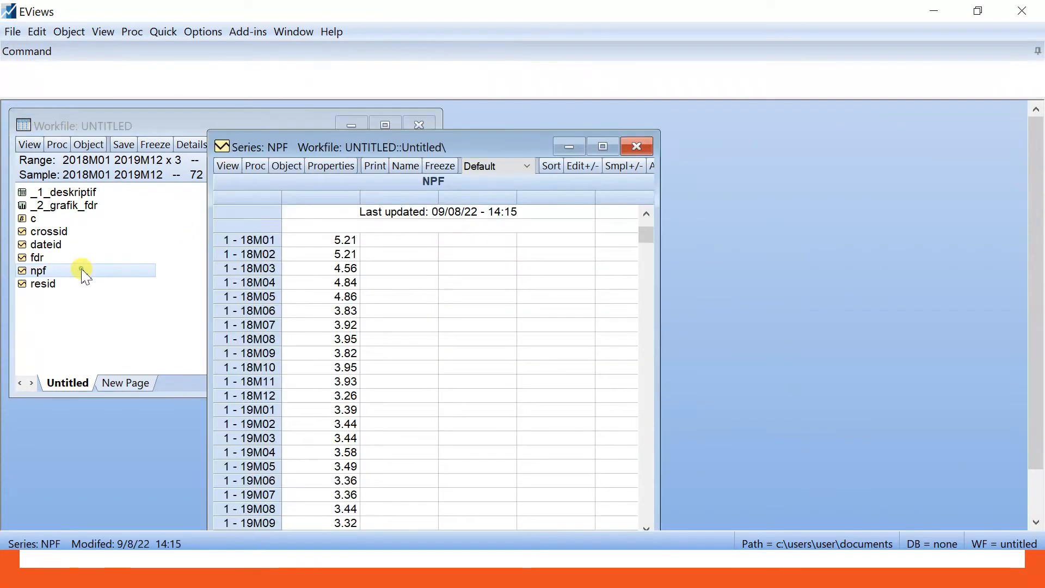
drag(368, 153, 598, 132)
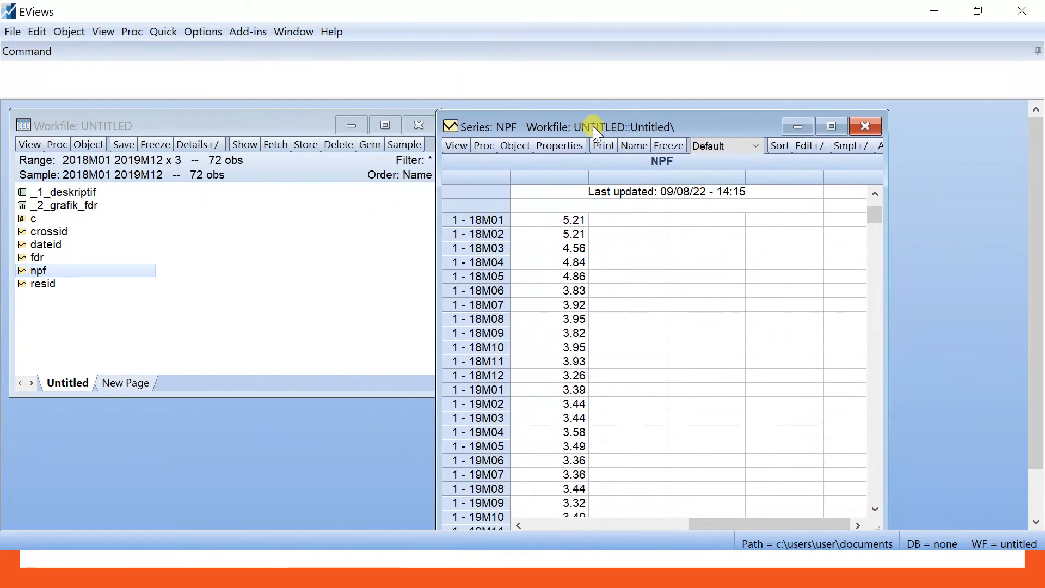
click(456, 145)
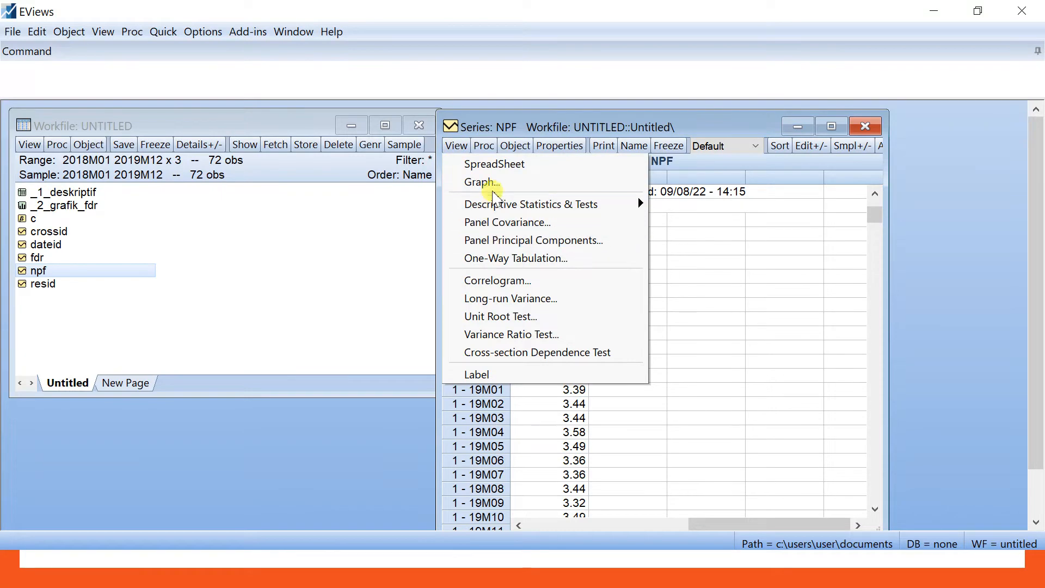
click(494, 191)
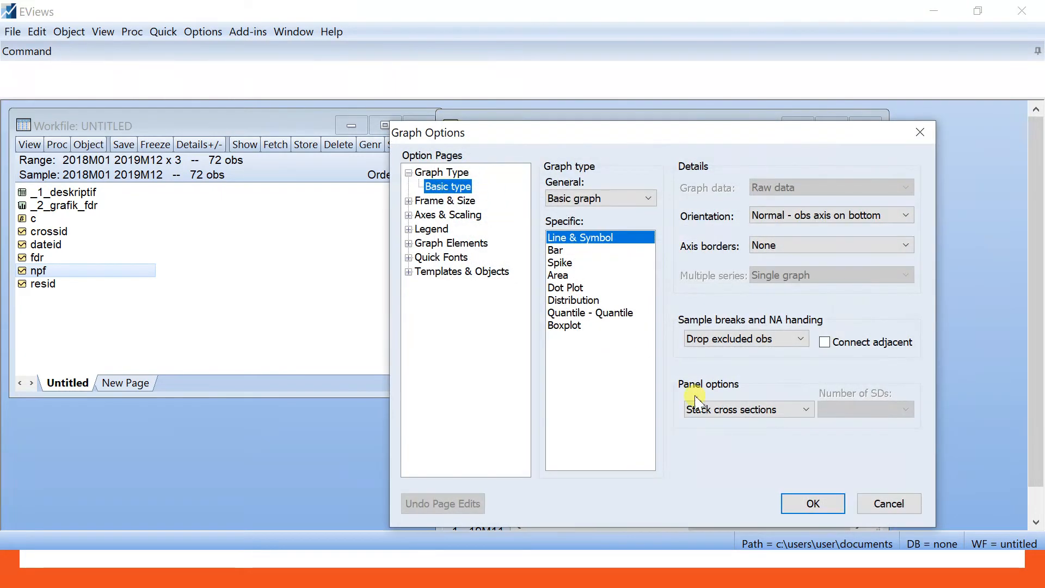
click(811, 502)
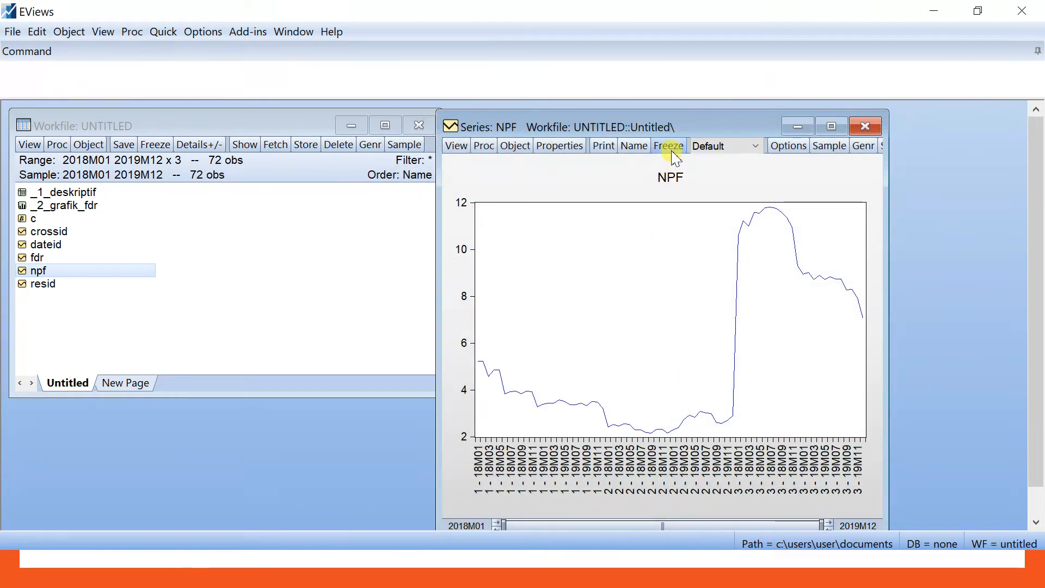
- Freeze the NPF graph with updating off, name it _2_GRAFIK_NPF, and close the graph and the NPF series
click(673, 153)
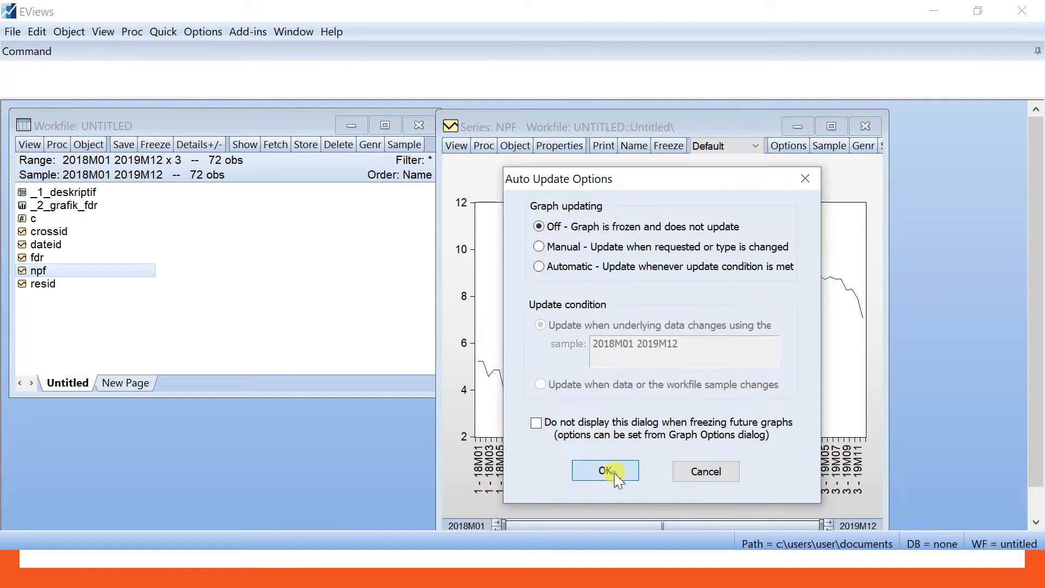
click(606, 471)
click(409, 137)
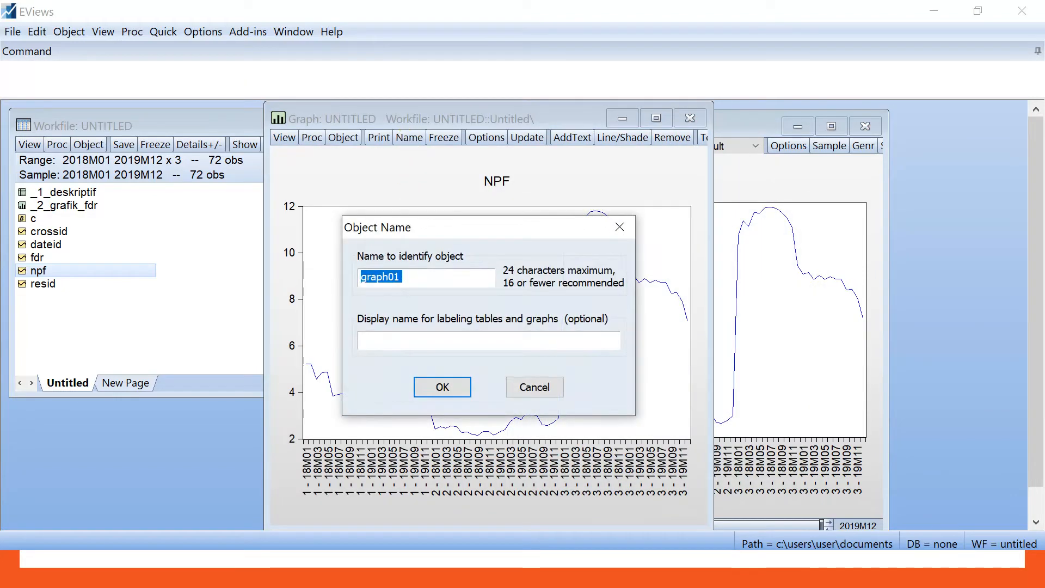
text(_2_GRAFIK_)
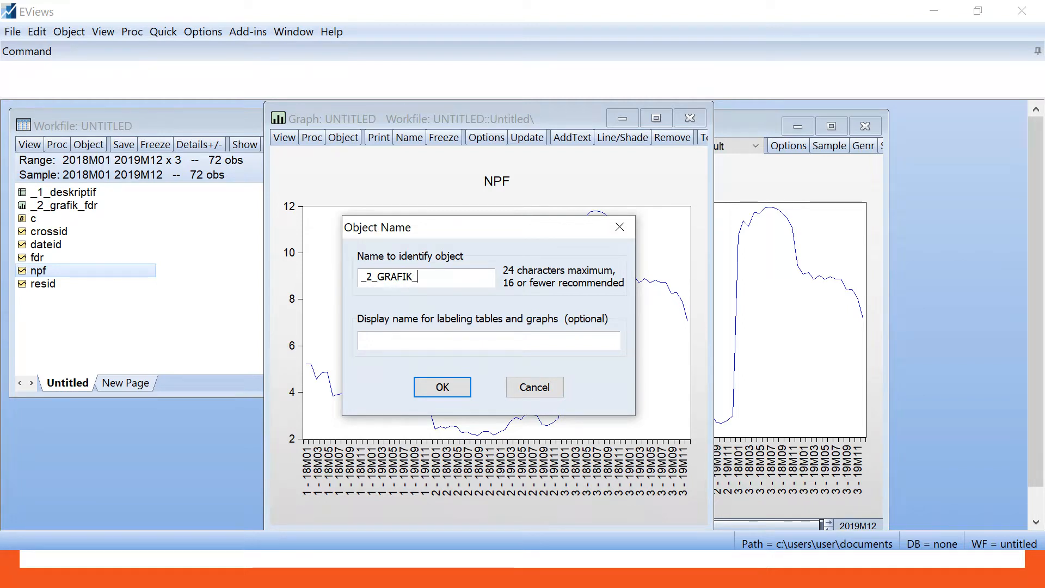
text(NPF)
key(Return)
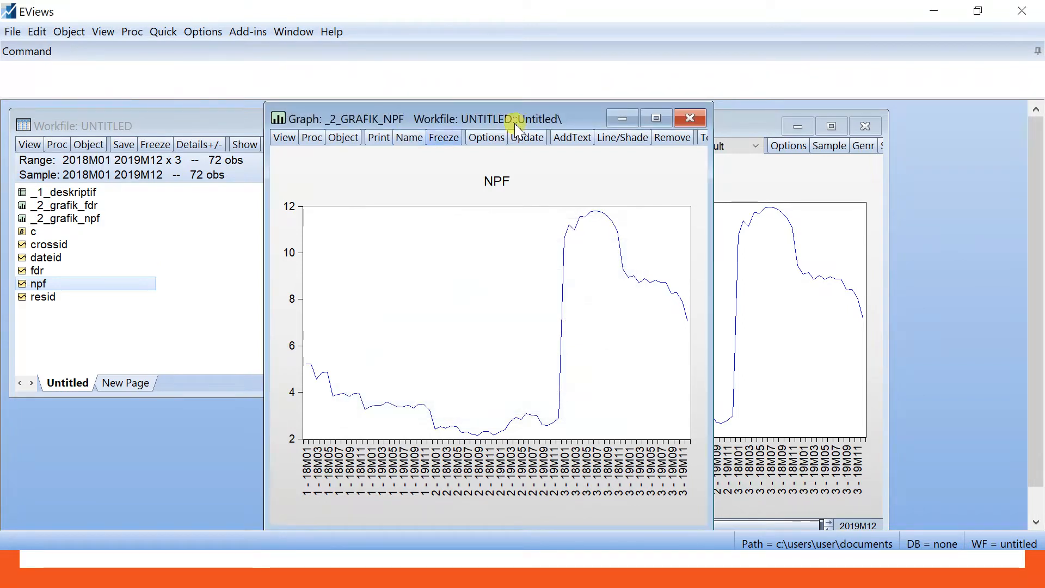
click(690, 121)
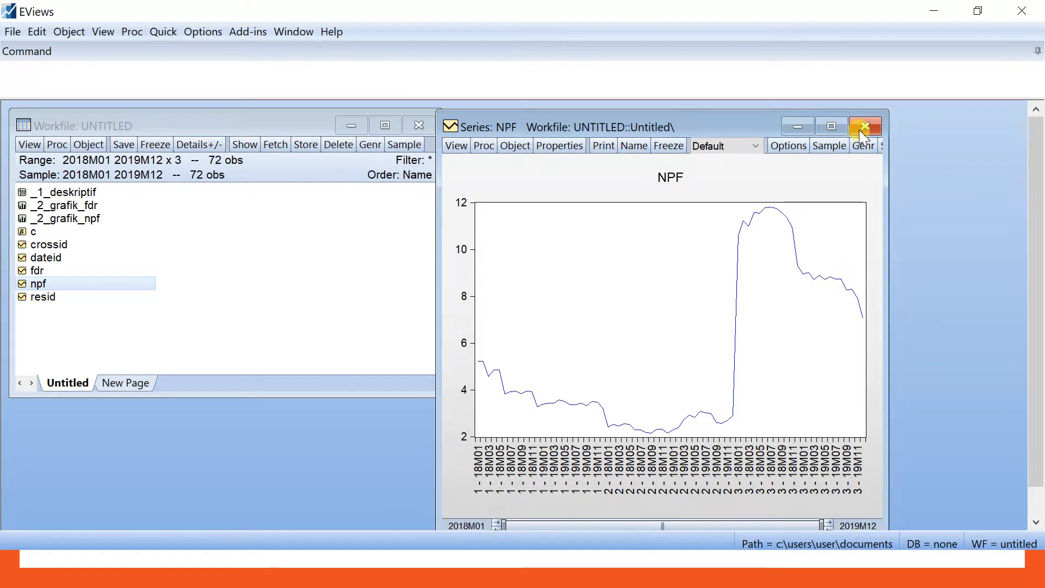
click(866, 126)
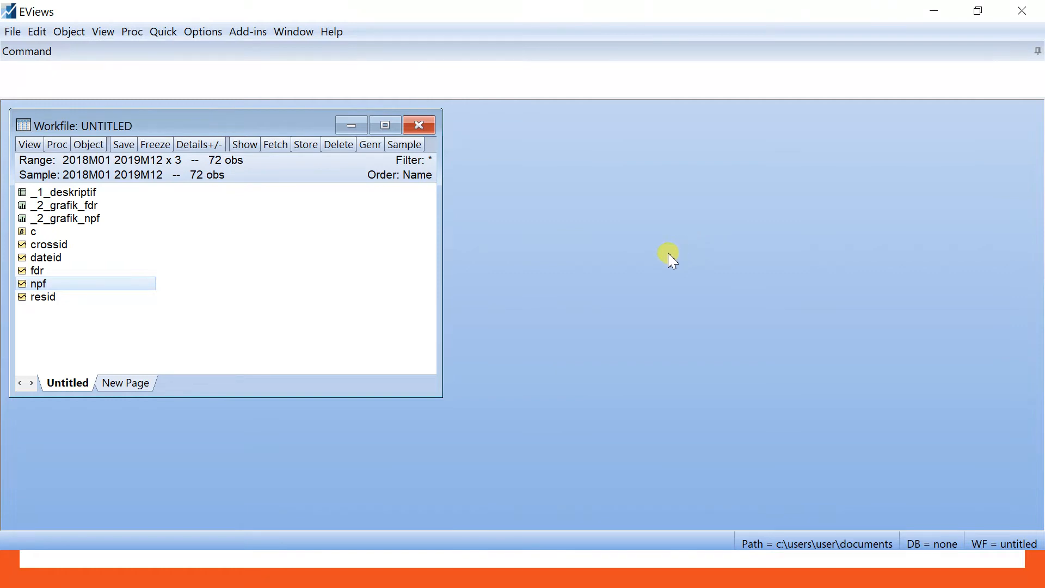
- Estimate the equation FDR C NPF by least squares with cross-section and period effects set to None
click(162, 32)
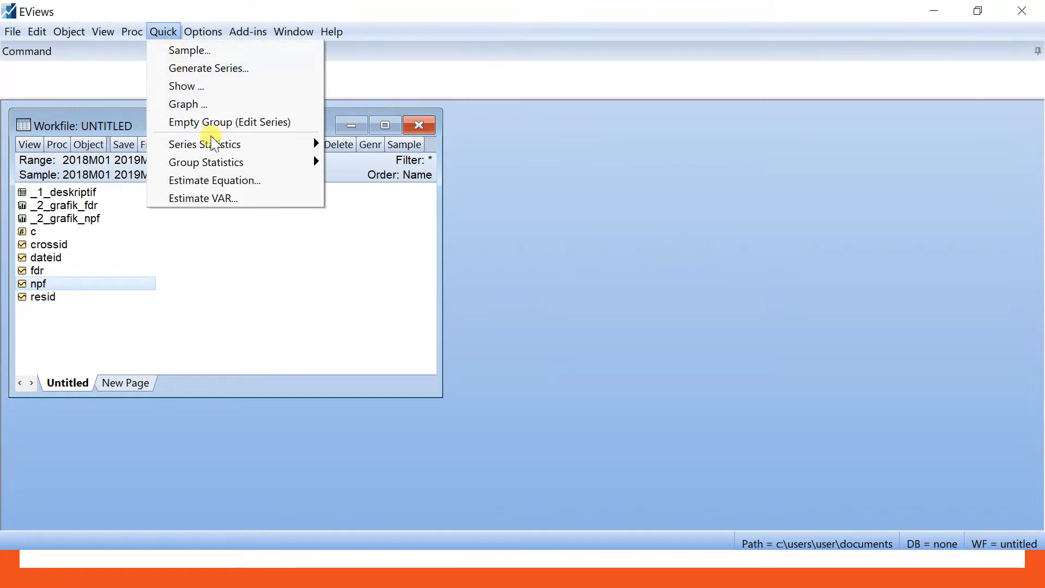
click(228, 180)
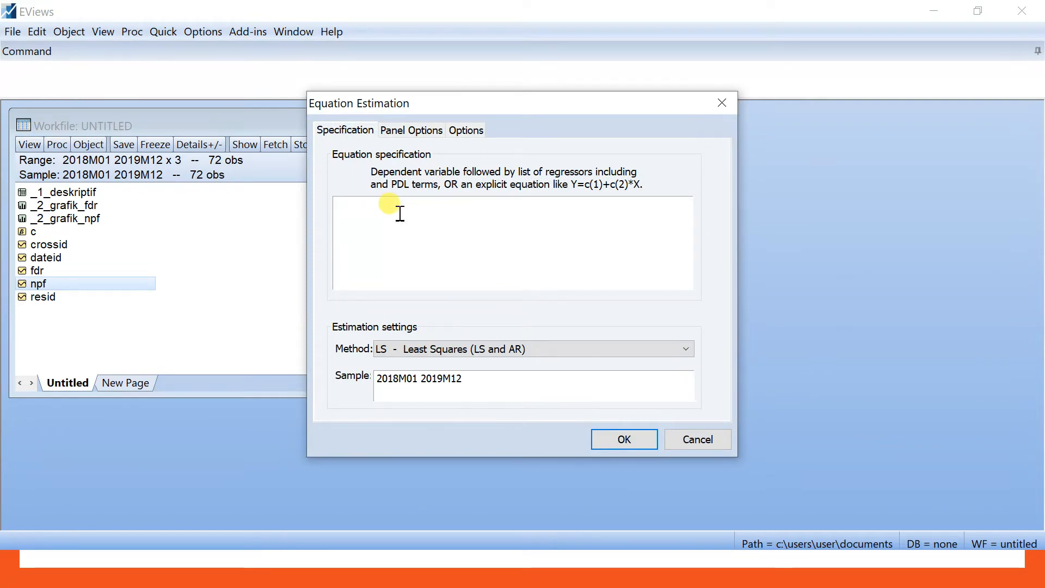
text(FDR C NPF)
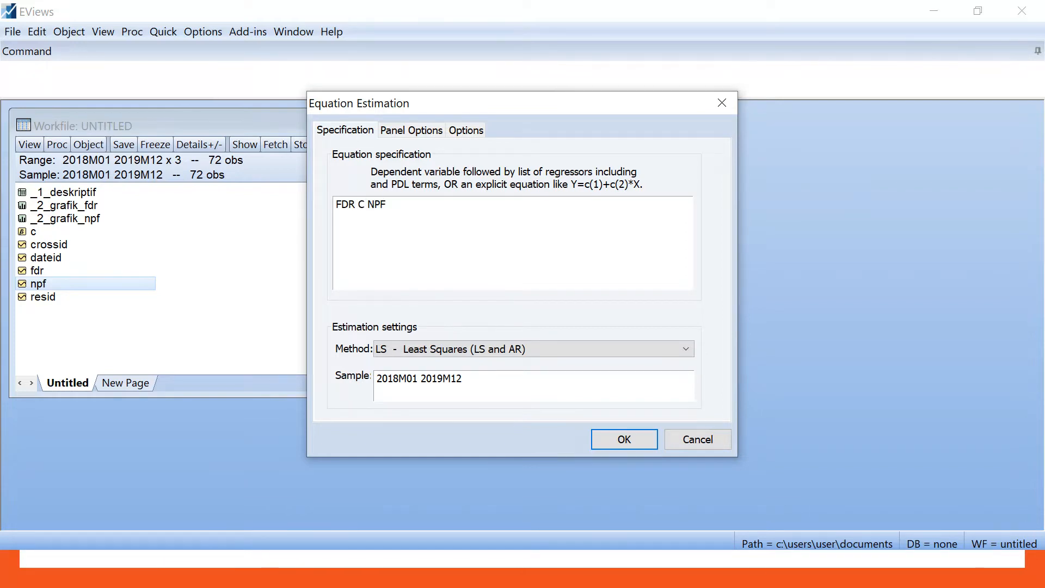
click(430, 211)
click(388, 131)
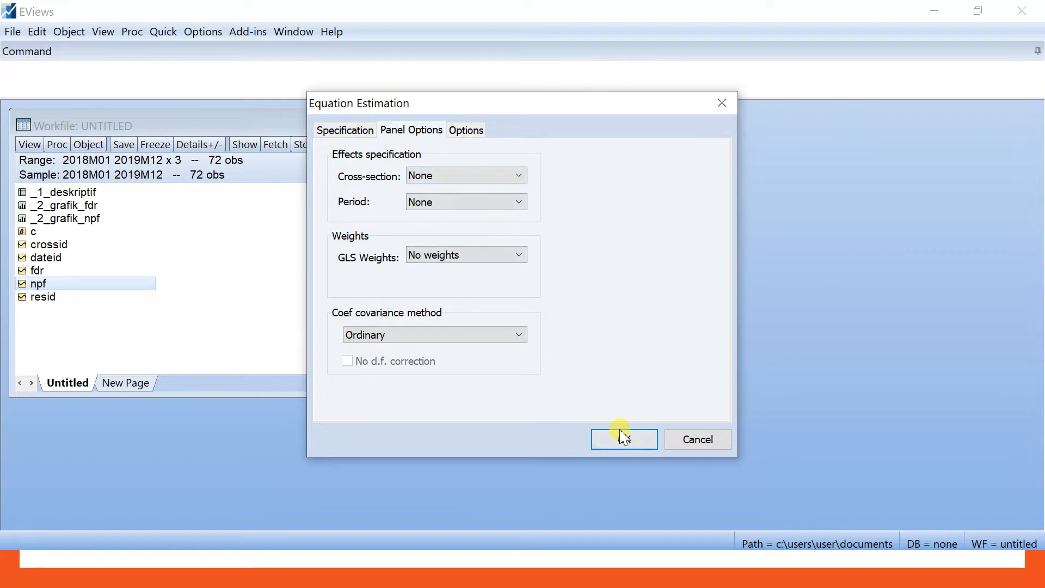
click(620, 436)
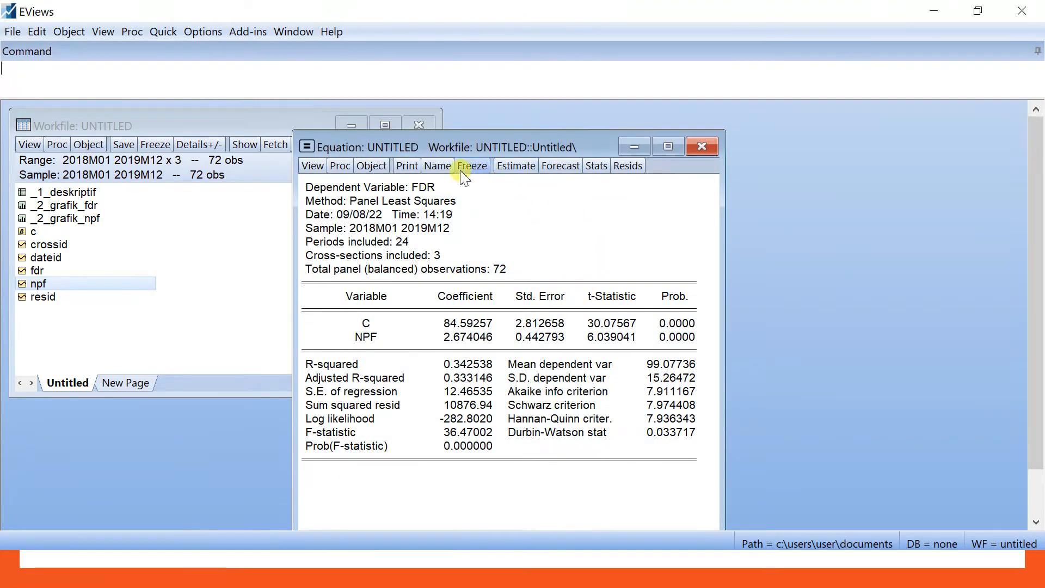
- Name the estimated equation MODEL_CEM and close its window
click(442, 167)
text(M)
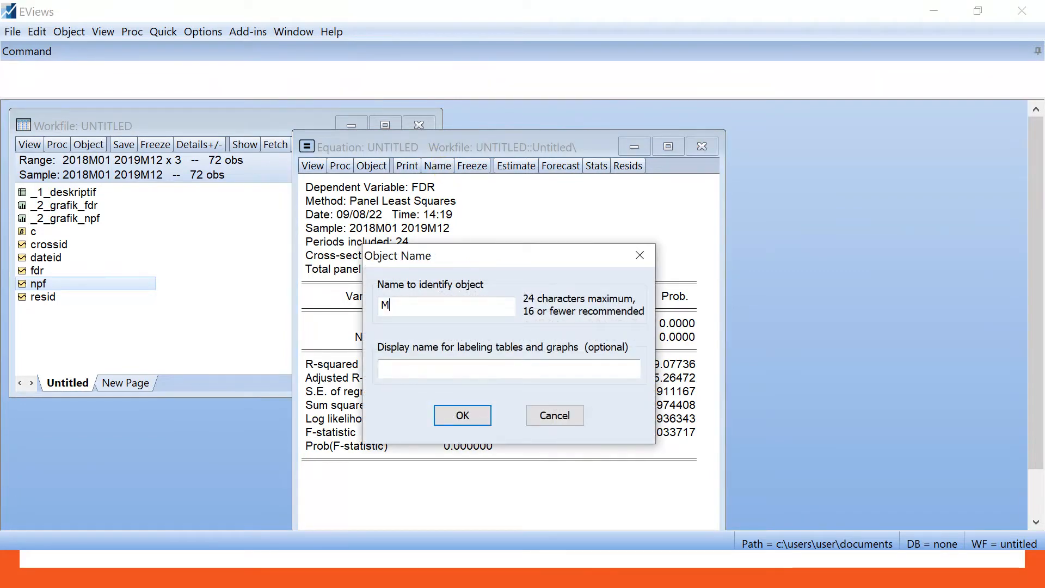
text(ODEL_CEM)
key(Return)
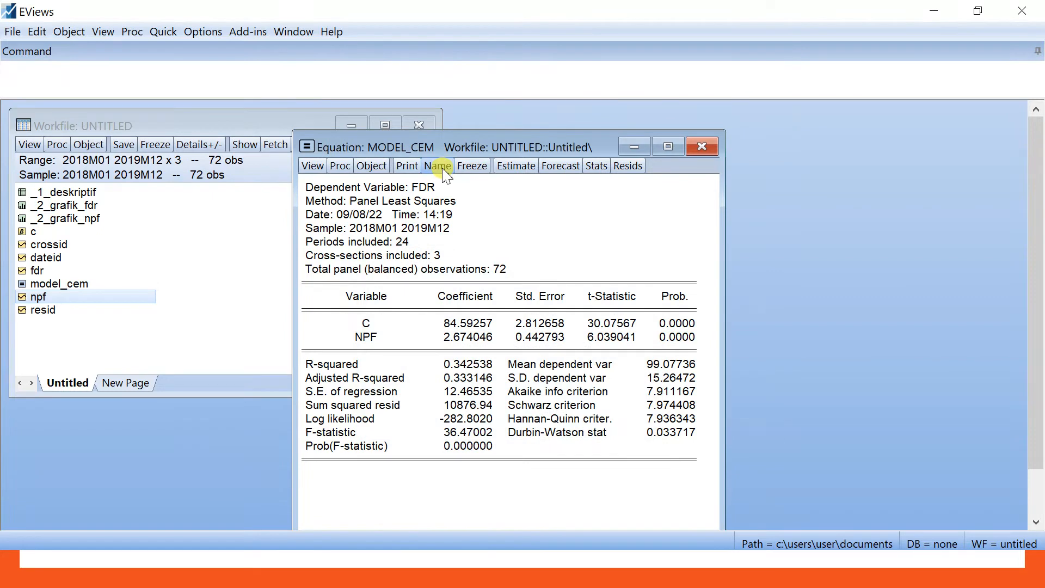
click(702, 147)
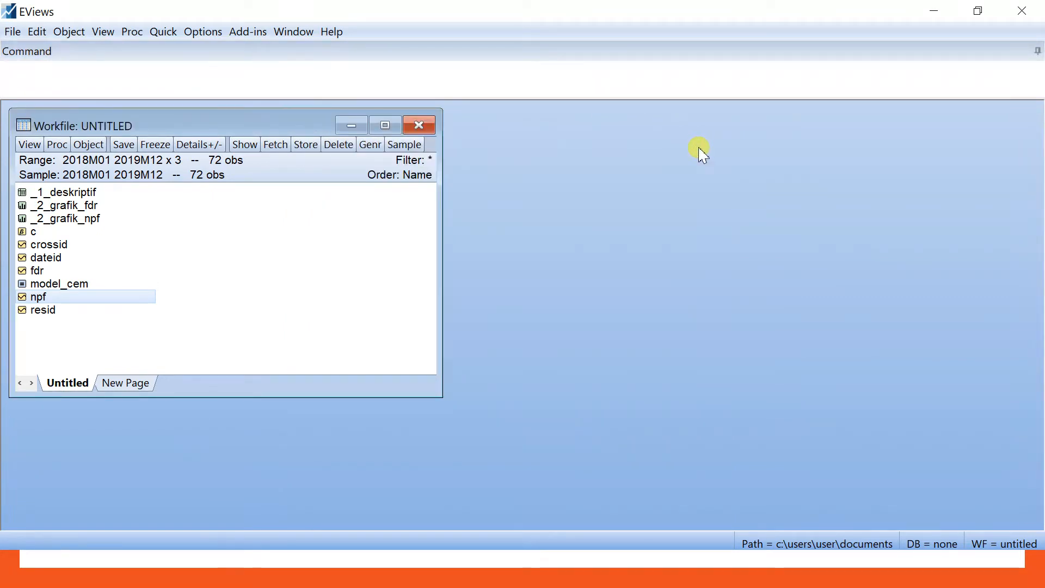
- Estimate the equation FDR C NPF by least squares with fixed cross-section effects and no period effects
click(170, 36)
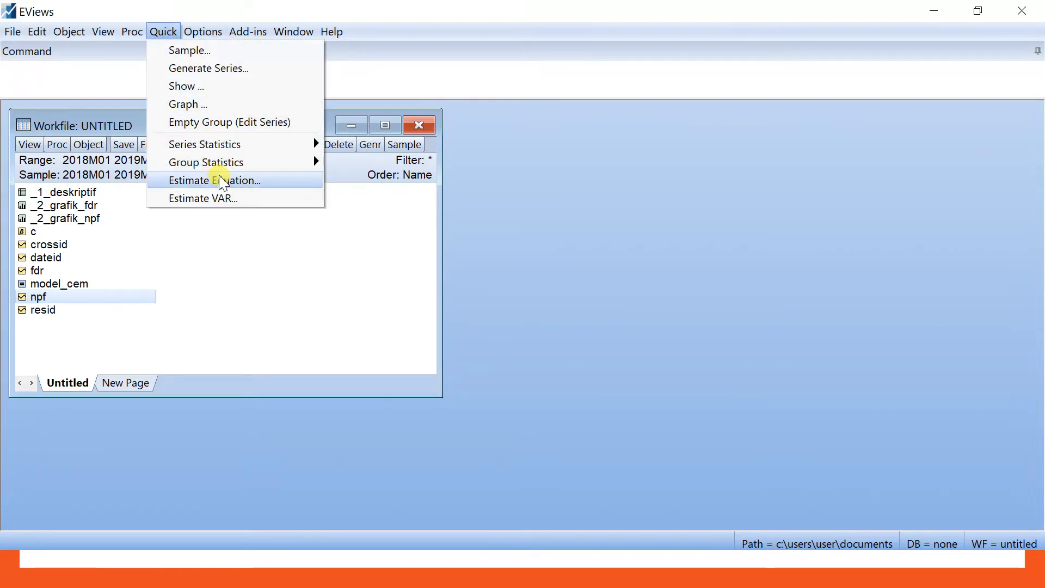
click(223, 183)
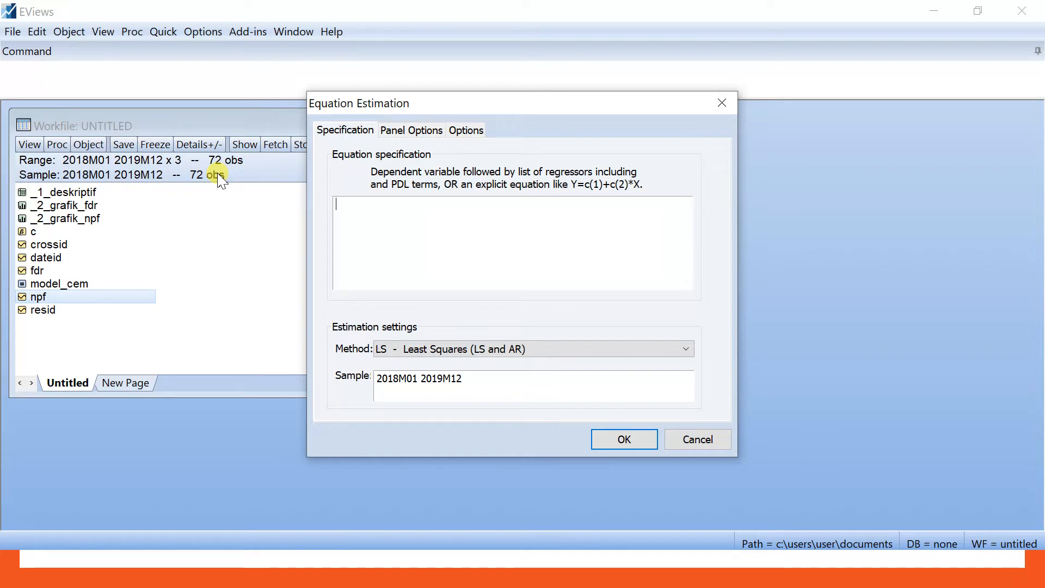
text(FDR C NPF)
click(422, 132)
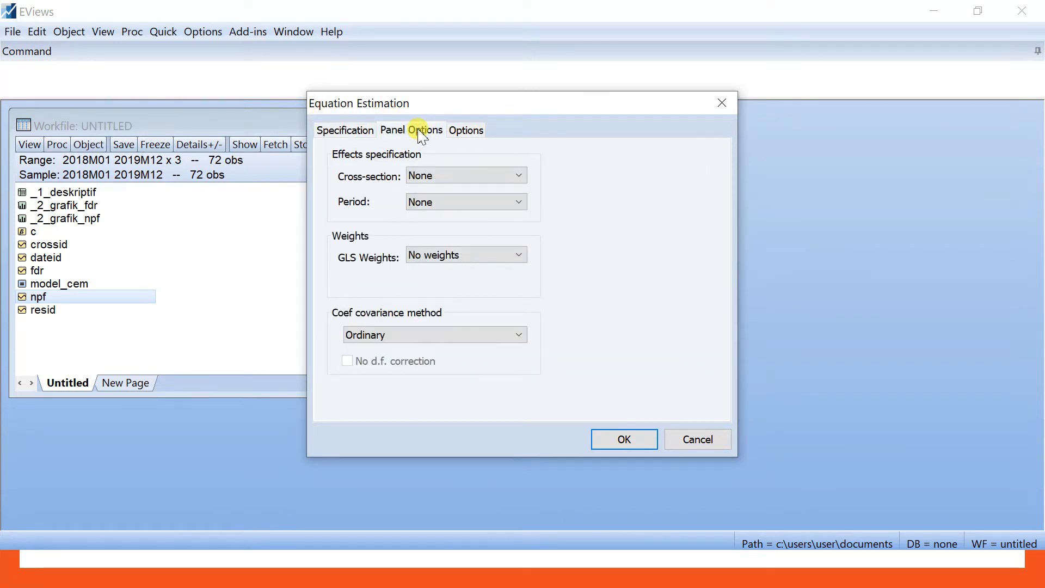
click(459, 180)
click(458, 195)
click(620, 445)
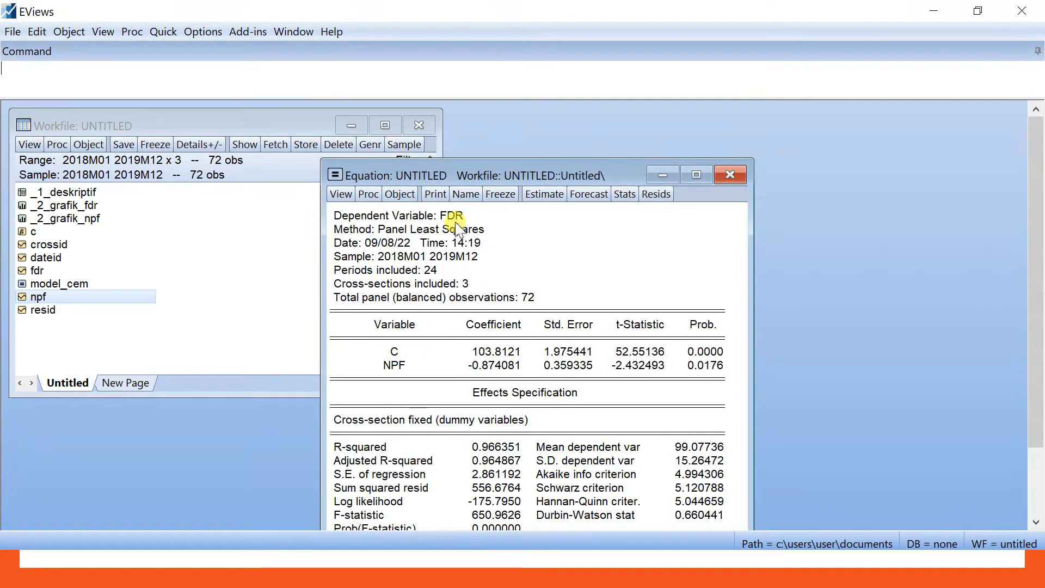
- Name the fixed effects equation MODEL_FEM and close its window
drag(481, 176, 551, 124)
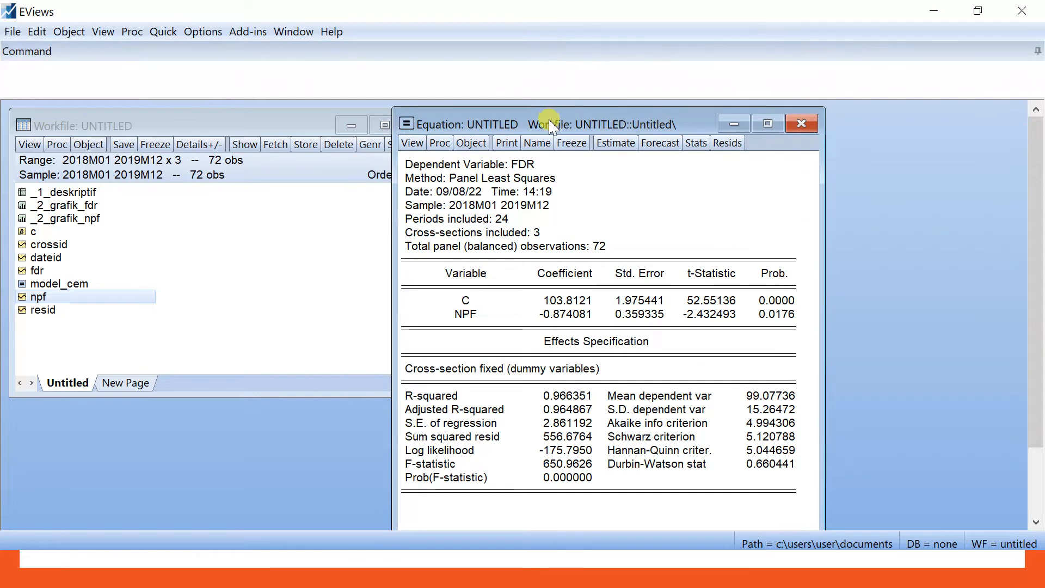
click(538, 143)
text(MO)
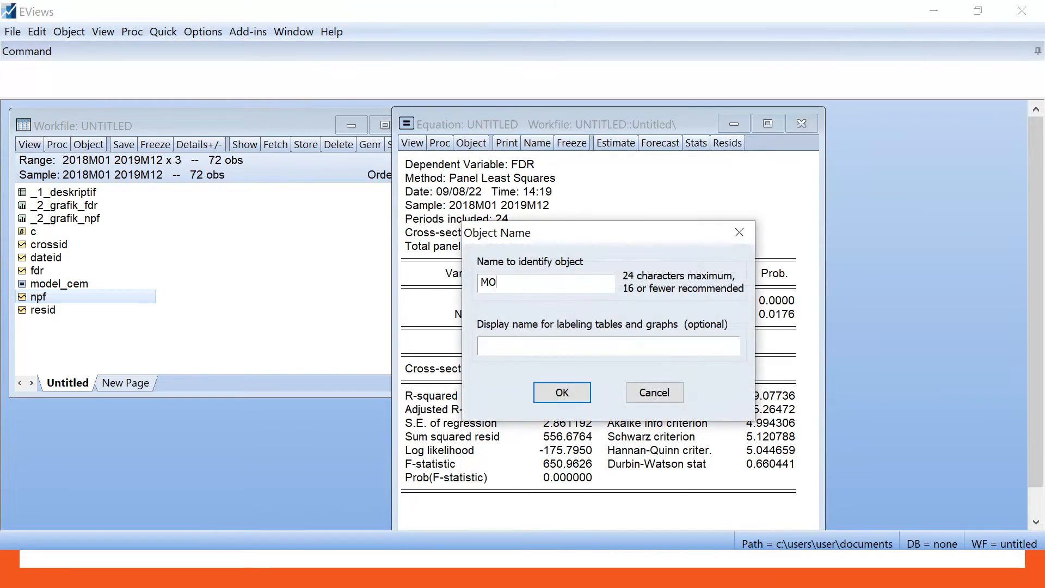
text(DEL_FEM)
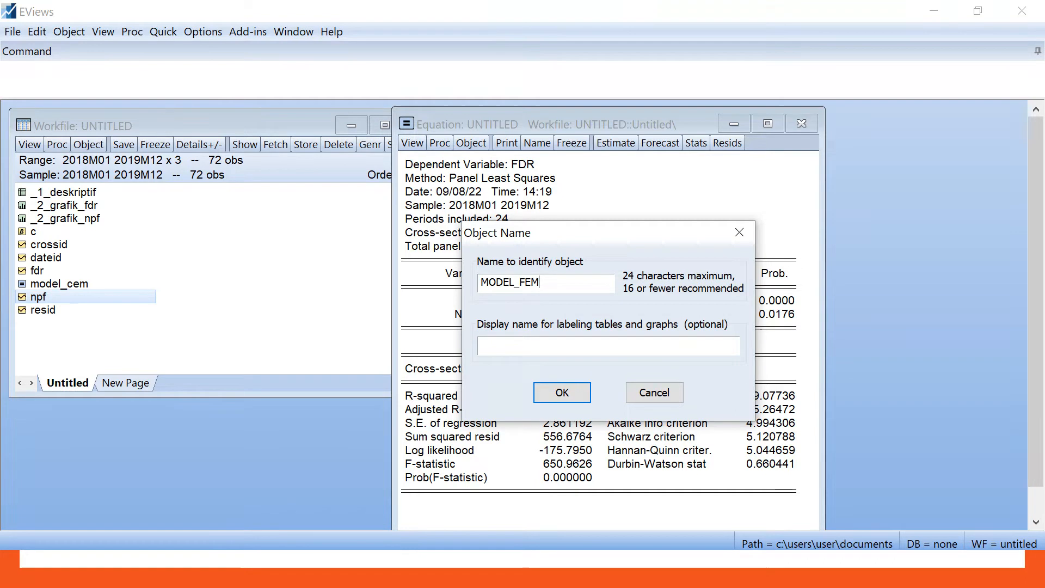
key(Return)
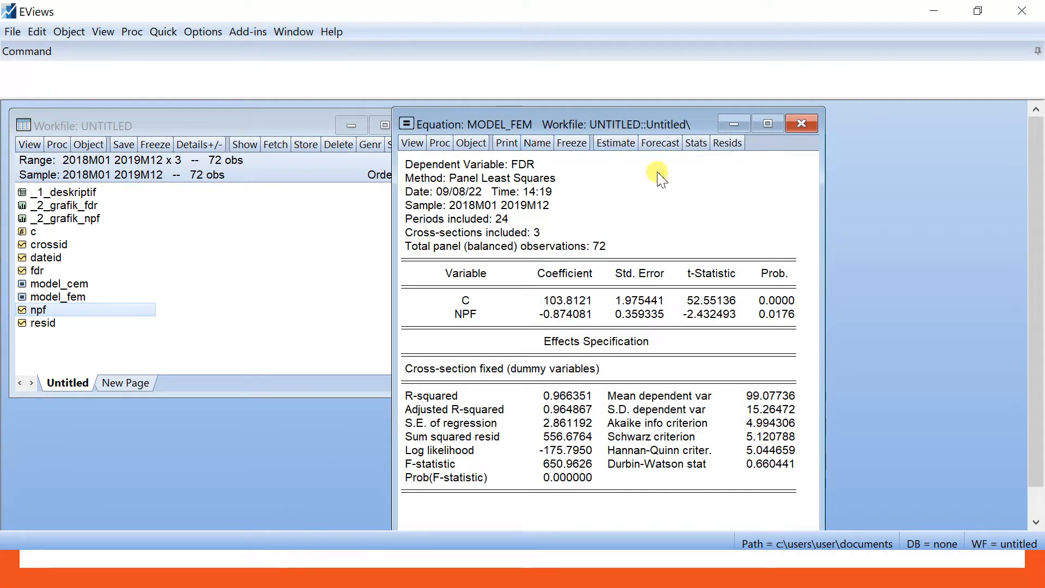
click(800, 124)
- Estimate the equation FDR C NPF by least squares with random cross-section effects and no period effects
click(166, 34)
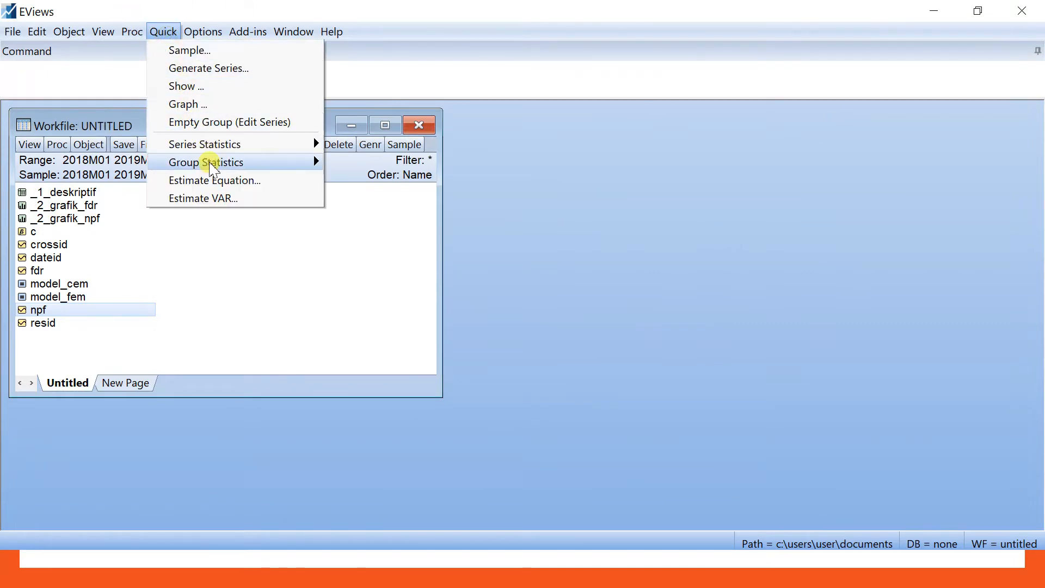
click(215, 180)
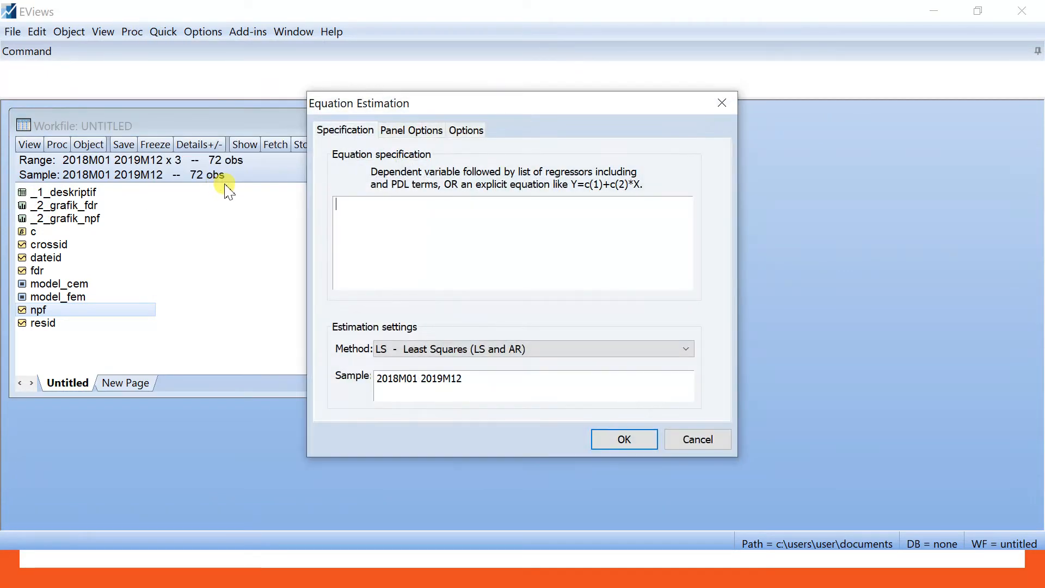
text(FDR C NPF)
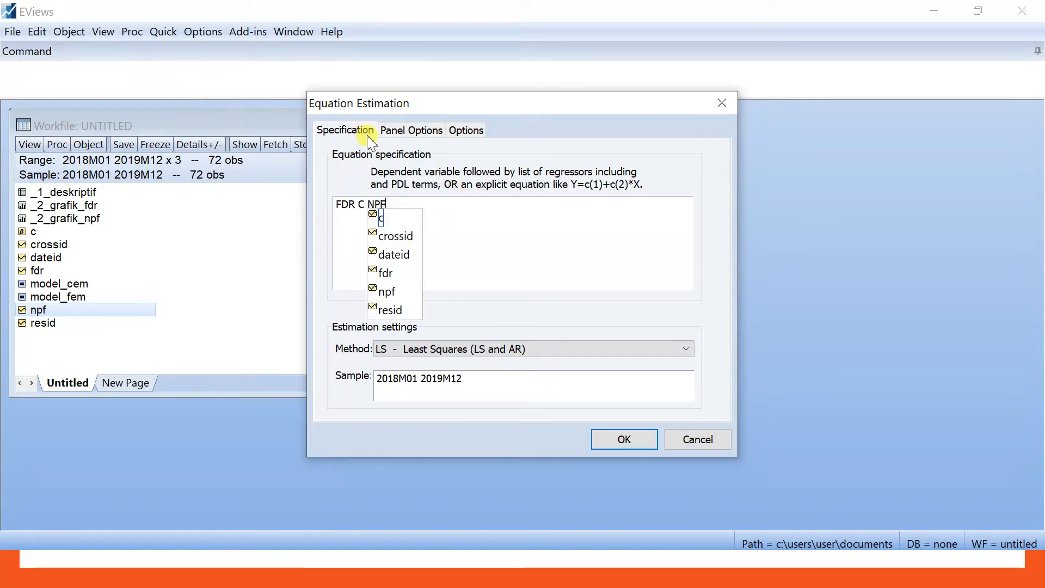
click(407, 134)
click(430, 175)
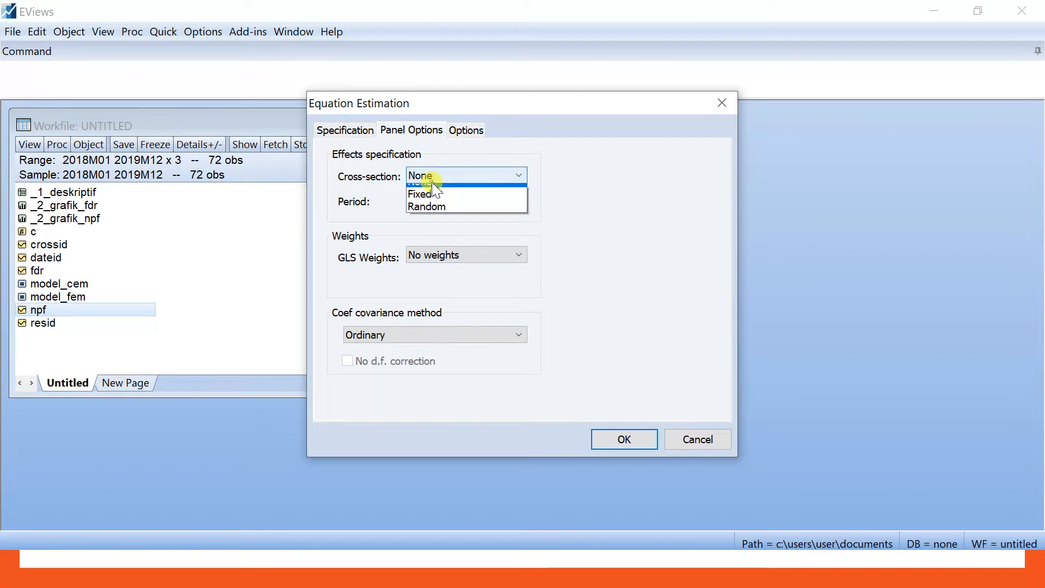
click(436, 217)
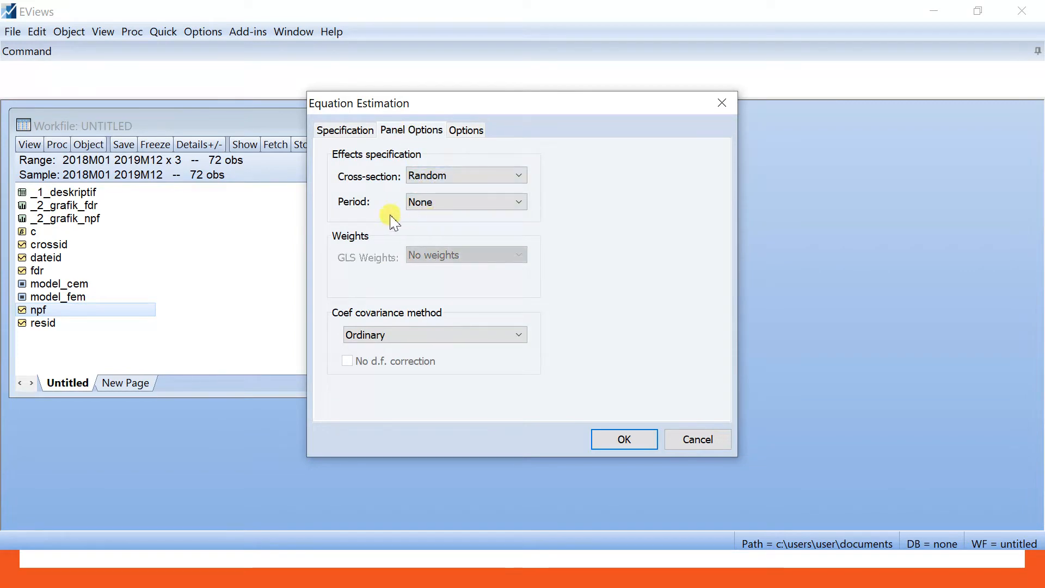
click(643, 444)
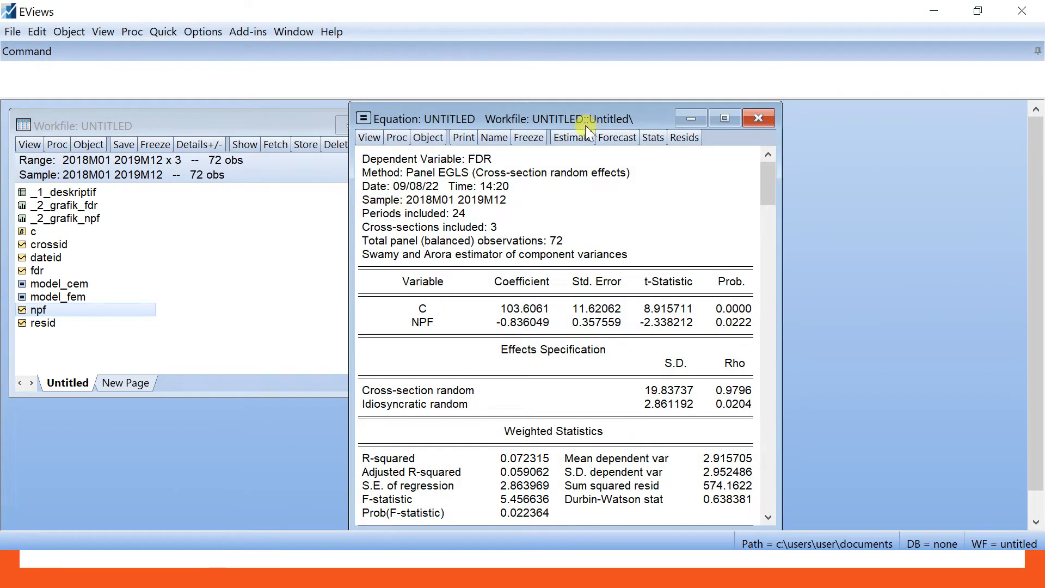
- Name the random effects equation MODEL_REM and close its window
click(495, 138)
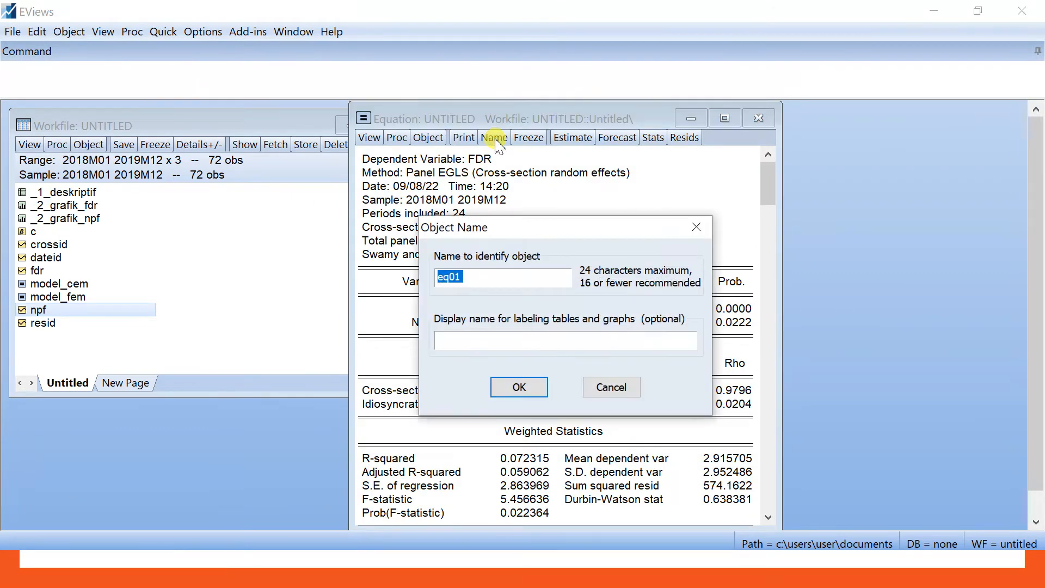
text(MODEL_REM)
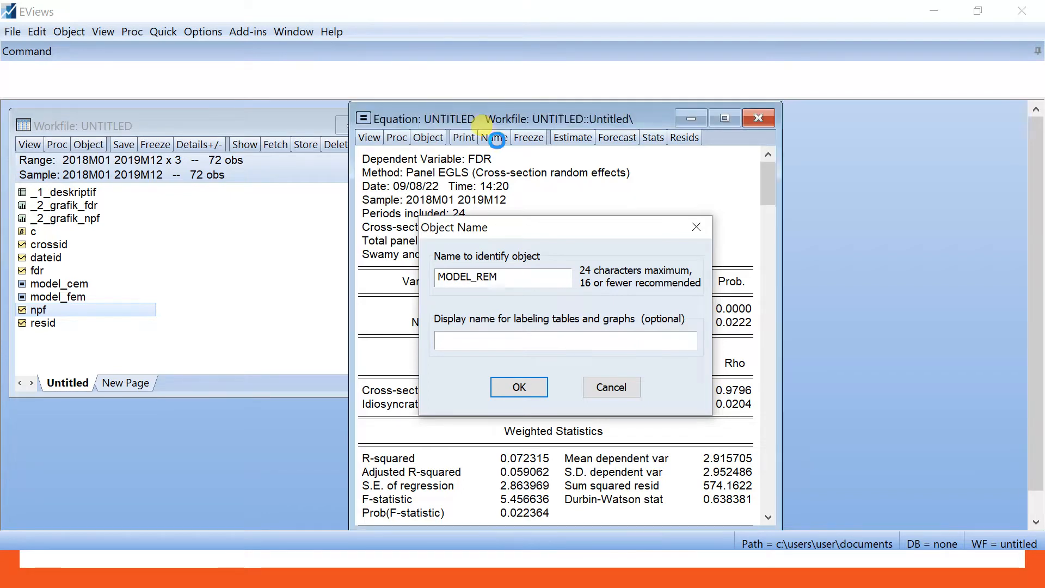
key(Return)
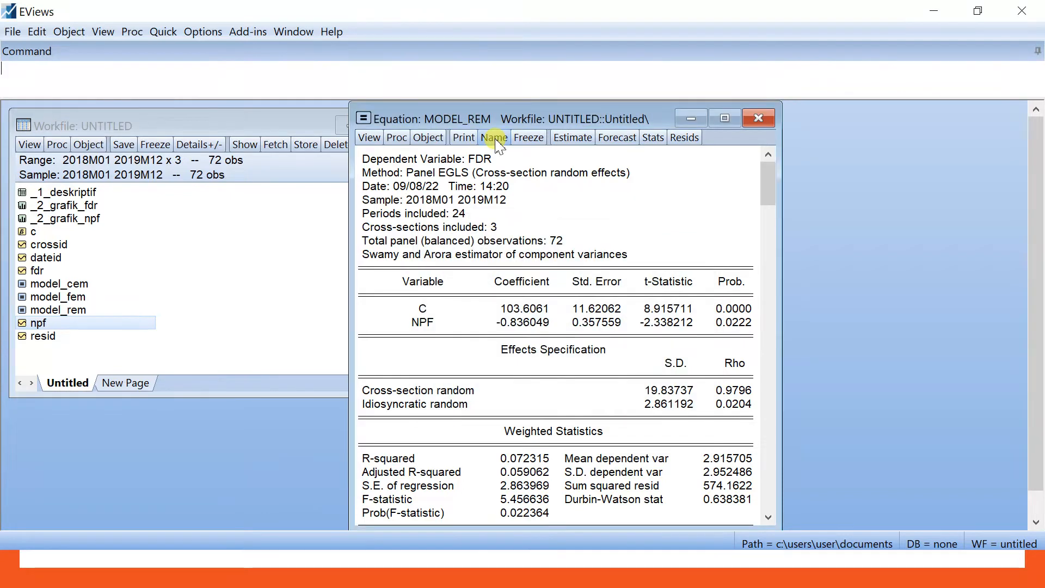
click(769, 116)
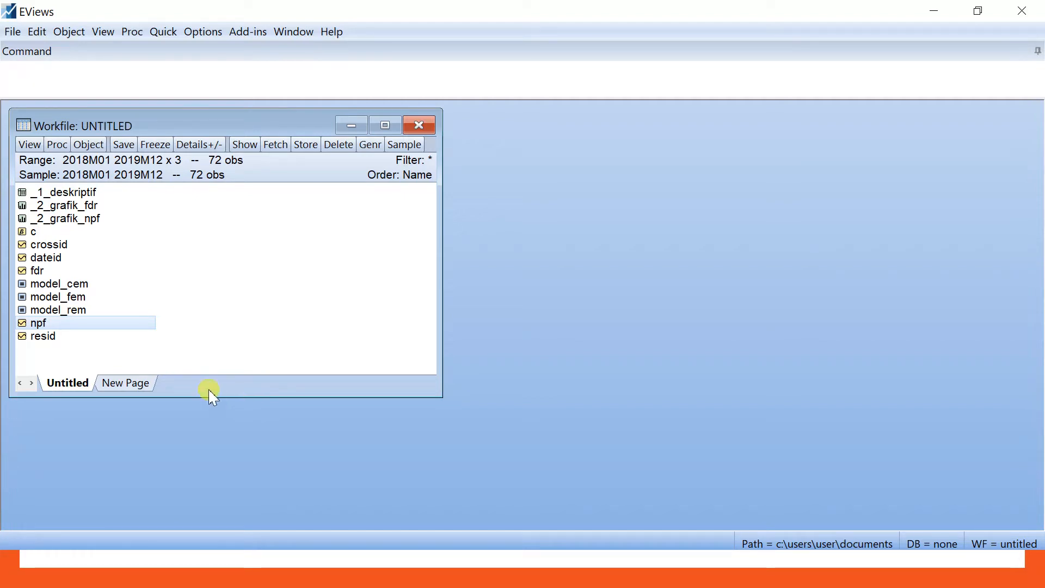
- Run the Omitted Random Effects - Lagrange Multiplier test on model_cem and examine the cross-section Breusch-Pagan result
double_click(80, 293)
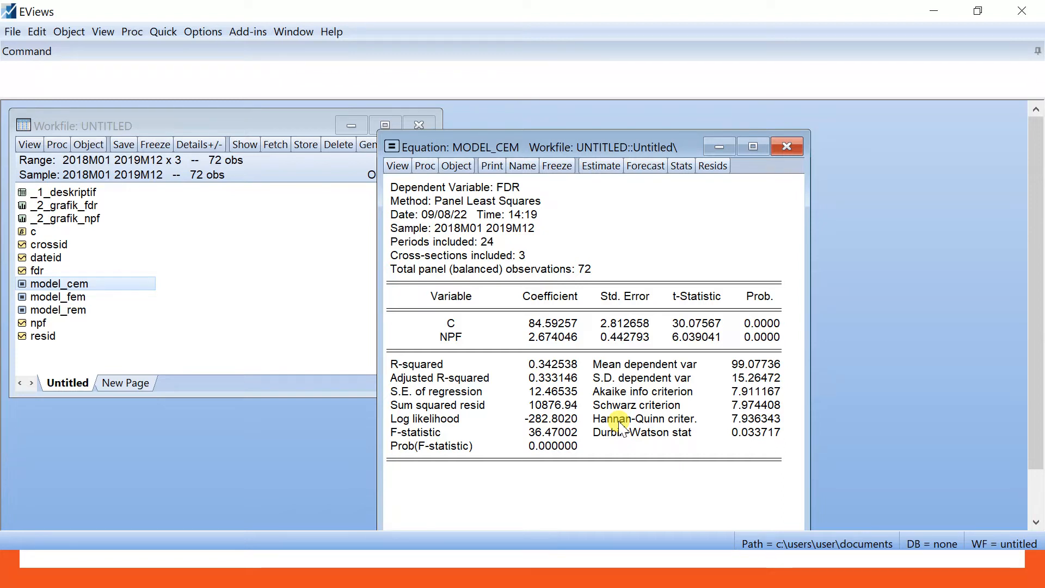
click(398, 165)
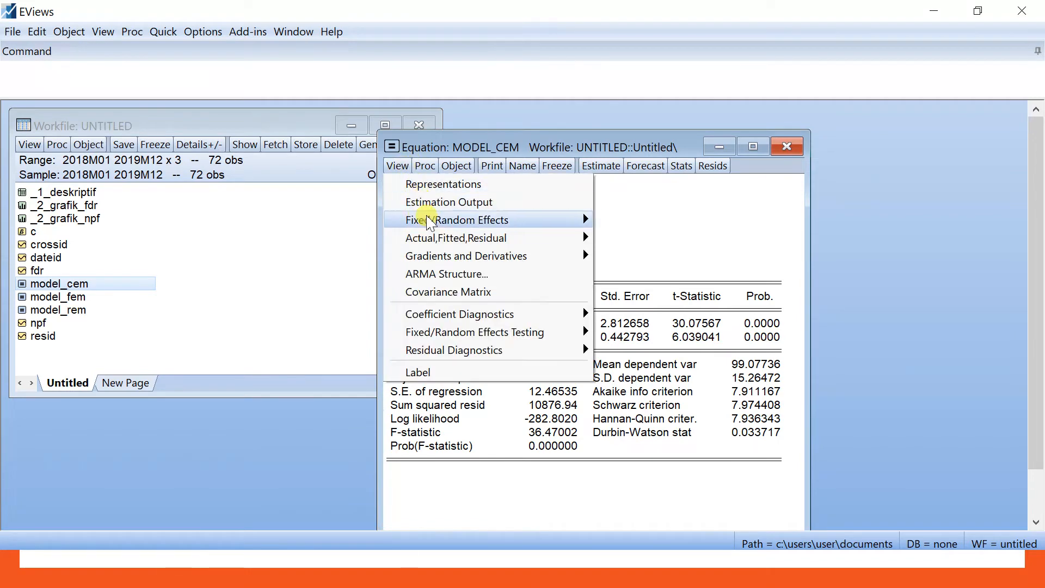
mouse_move(466, 341)
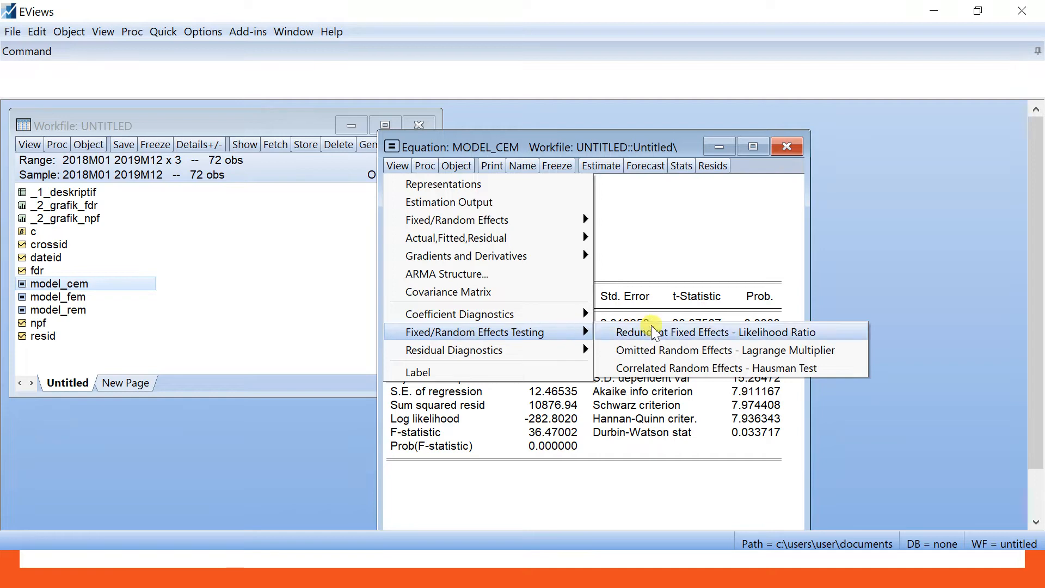
click(664, 358)
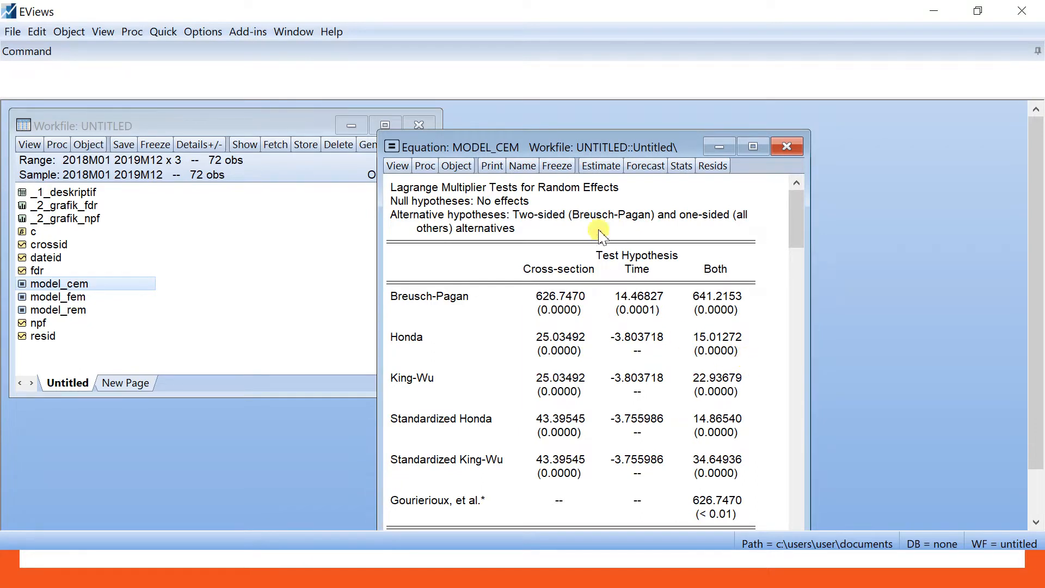
click(562, 282)
drag(562, 288, 564, 315)
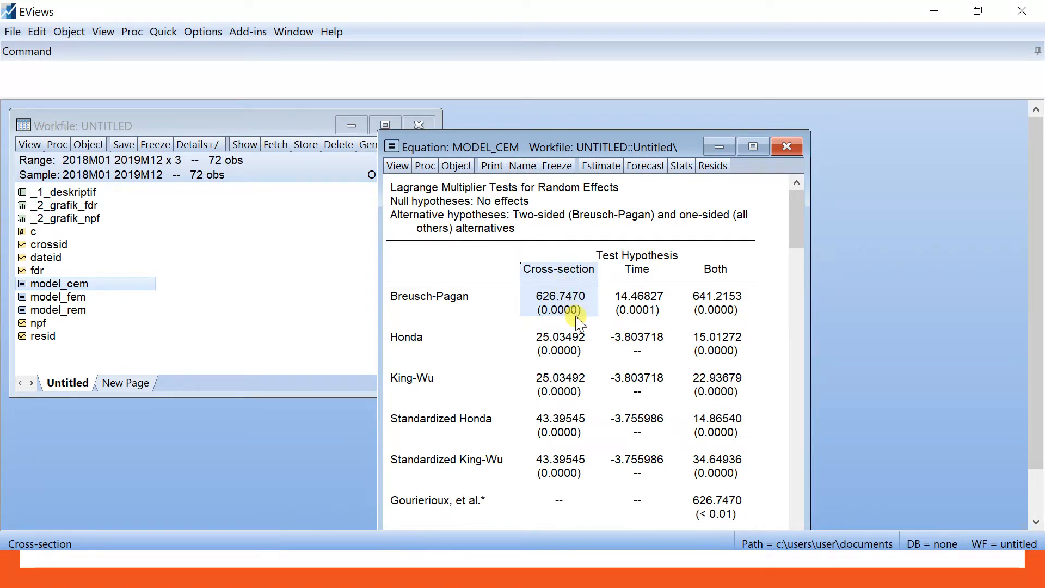
click(577, 316)
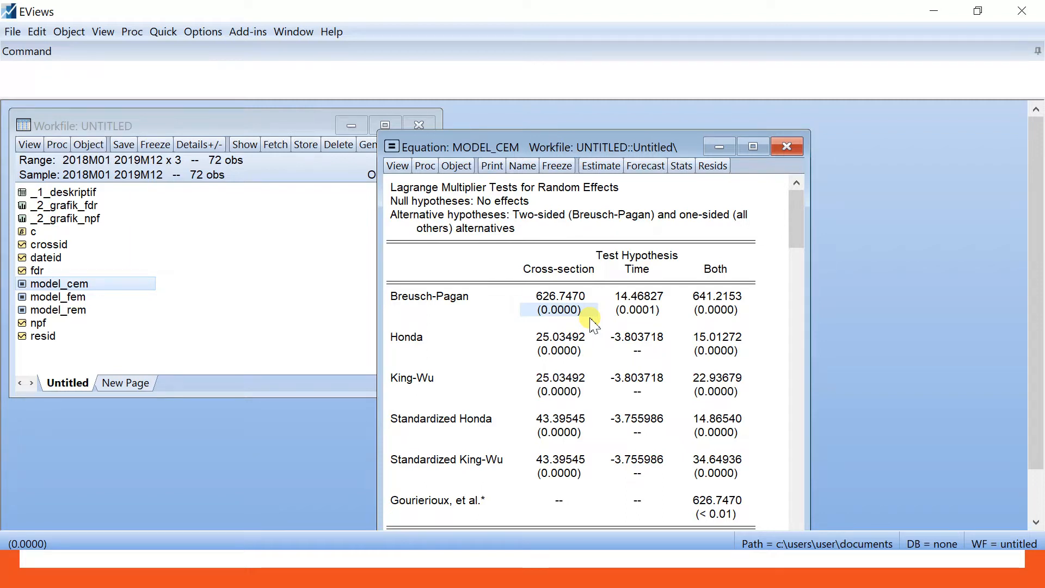
- Freeze the Lagrange Multiplier test output as a table named _3_LM_REM, and close the table and the MODEL_CEM equation
click(556, 166)
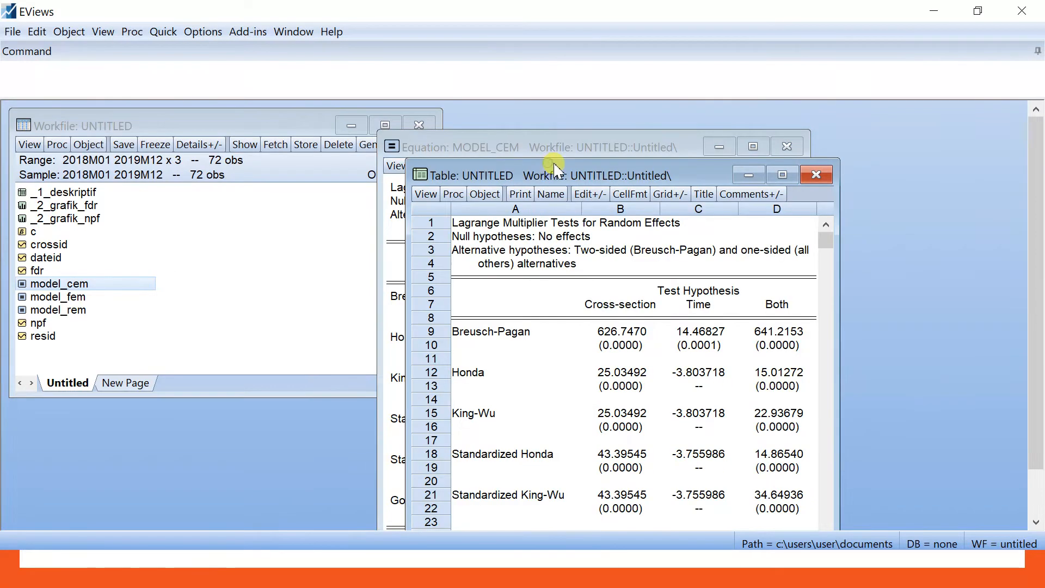
click(551, 194)
key(BackSpace)
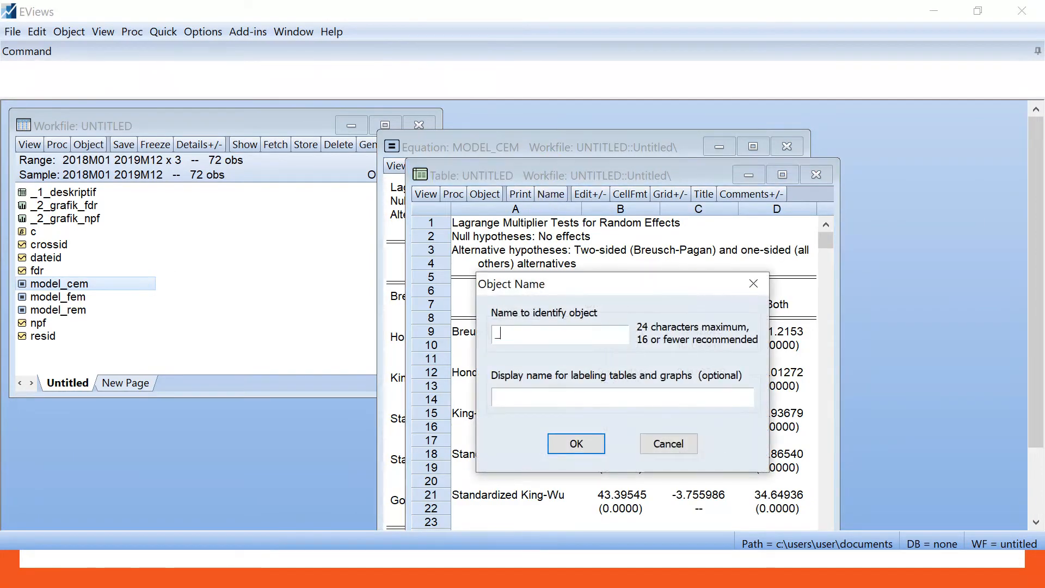
text(_3_LM_REM)
key(Return)
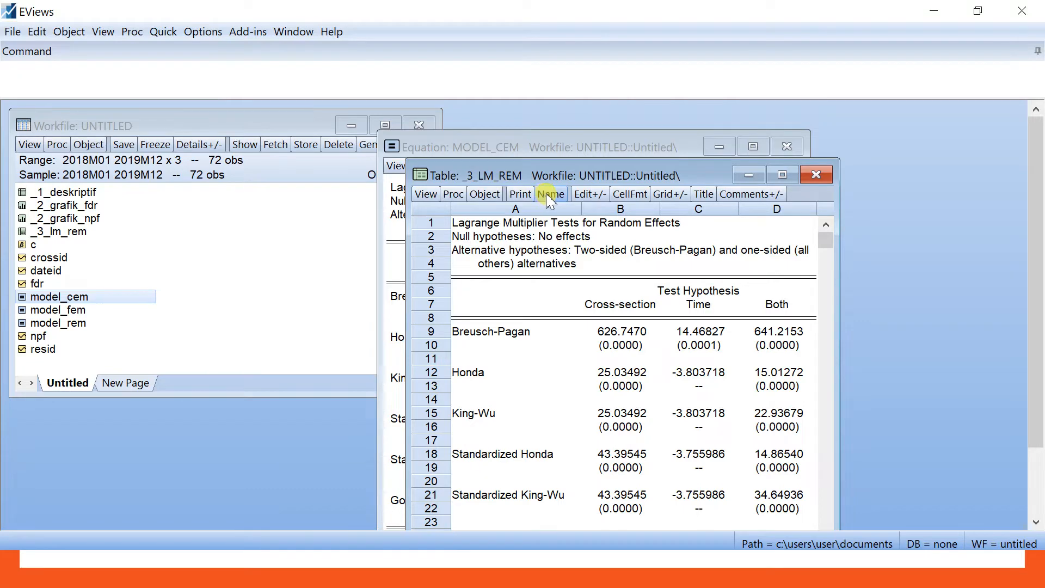
click(818, 175)
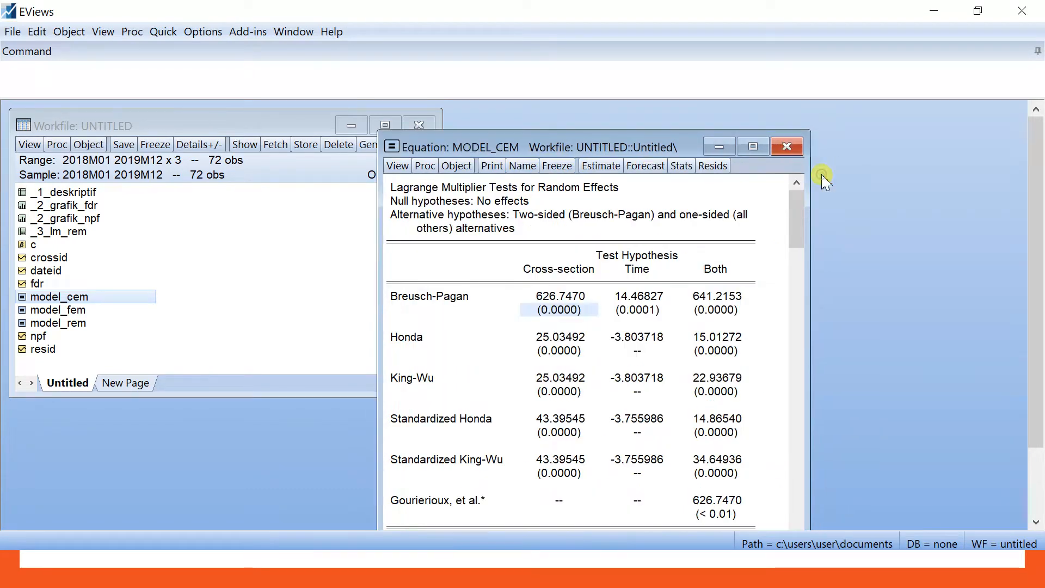
click(798, 146)
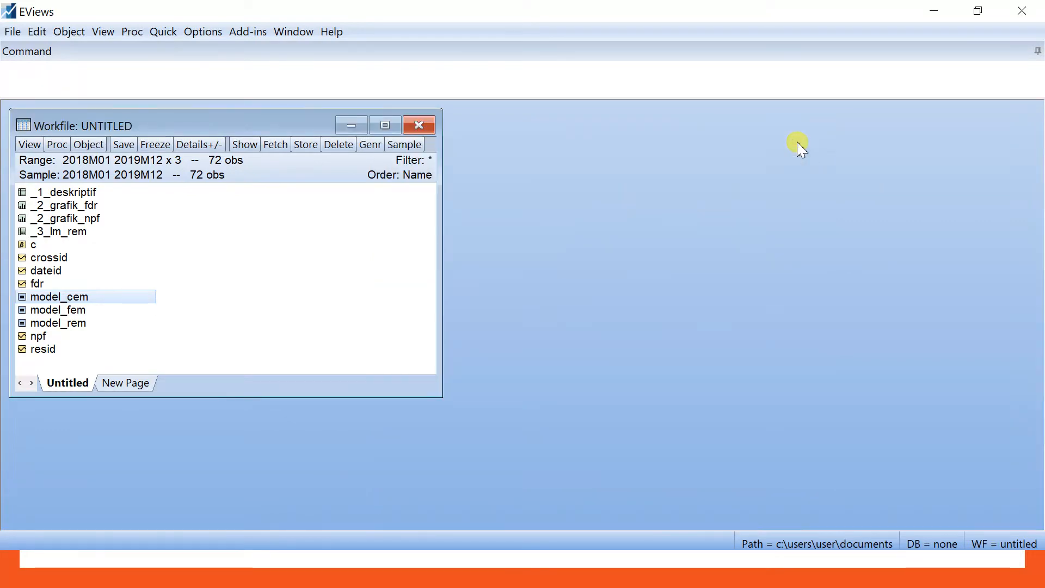
- Run the Redundant Fixed Effects - Likelihood Ratio test on model_fem and examine the cross-section test probabilities
double_click(64, 312)
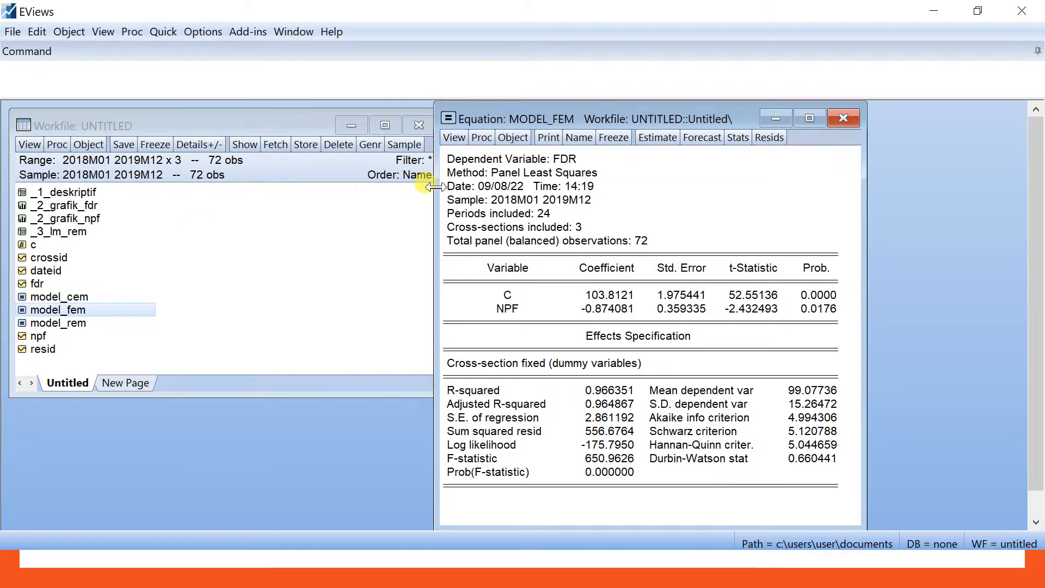
click(456, 138)
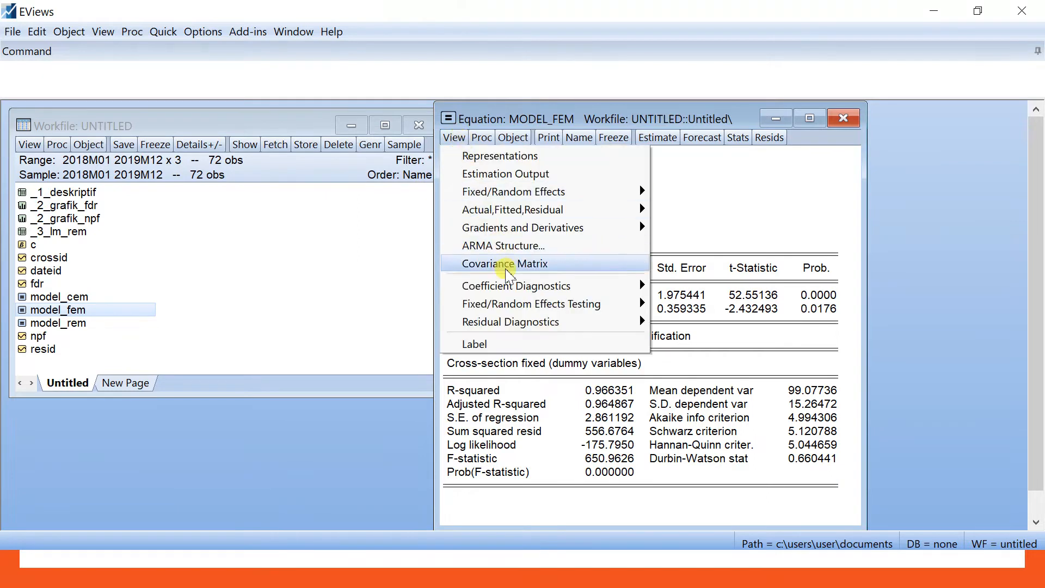
mouse_move(523, 311)
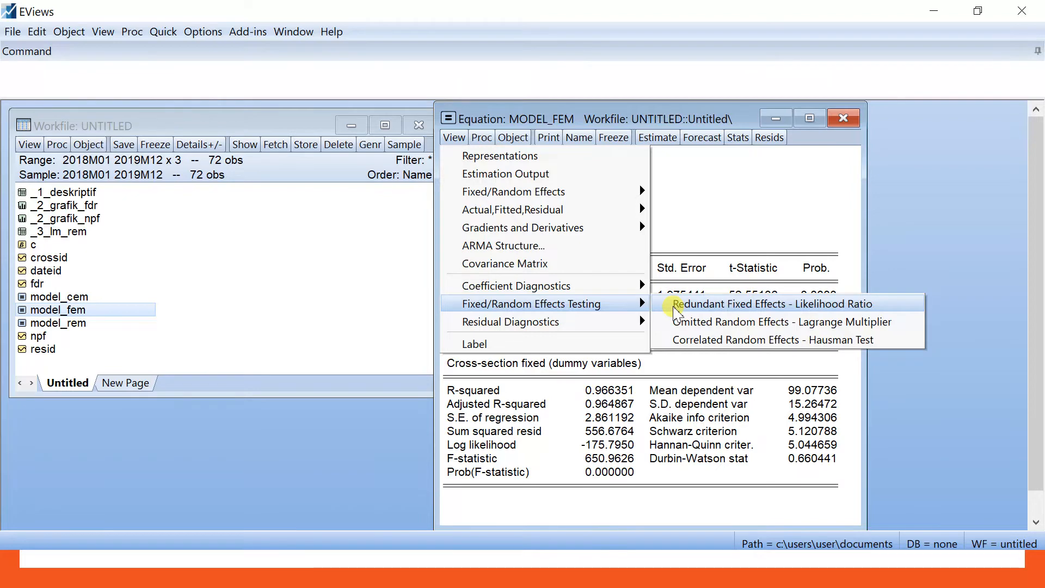
click(674, 309)
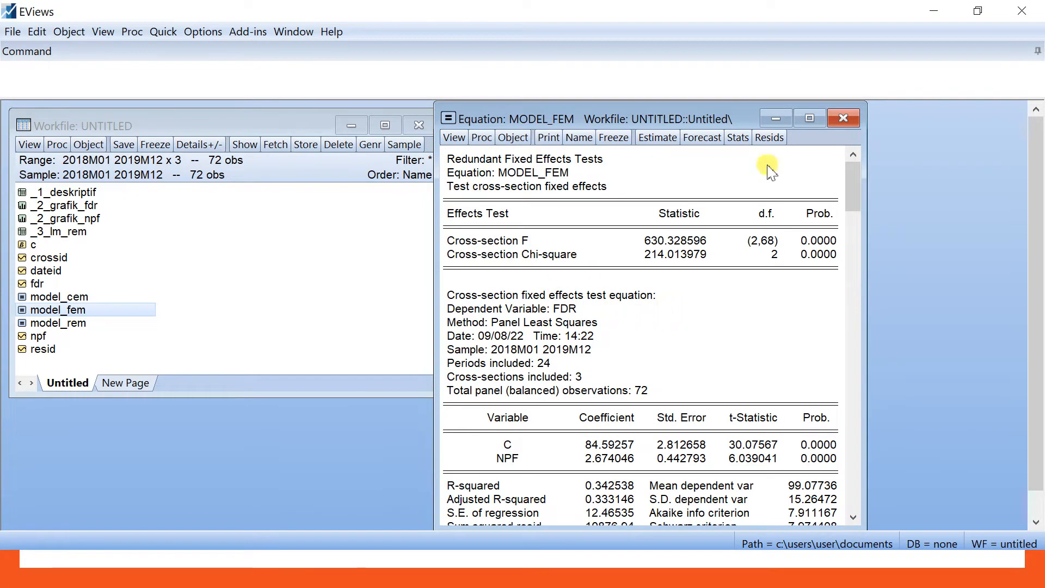
drag(819, 213, 833, 264)
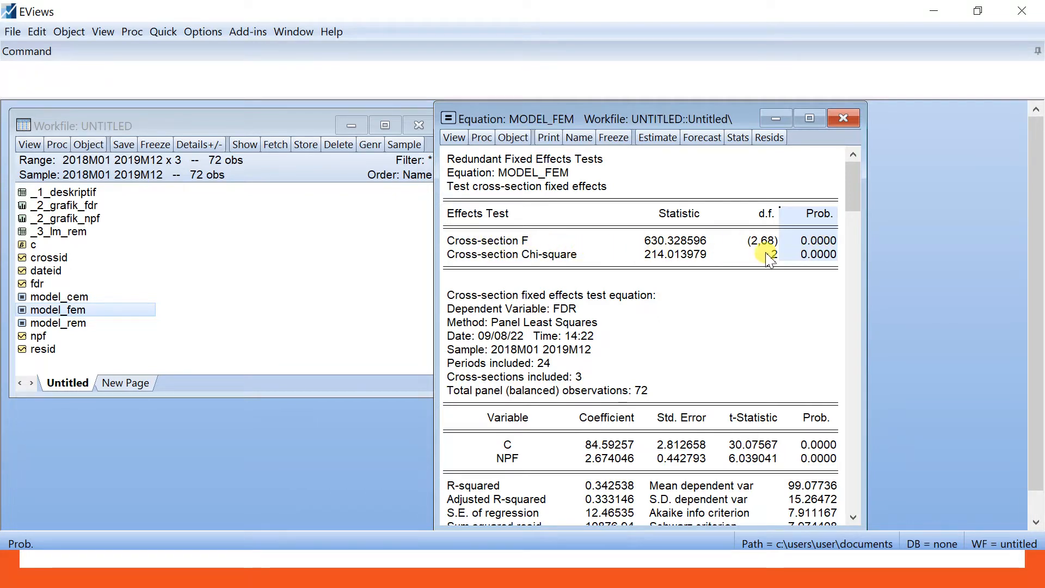
click(810, 279)
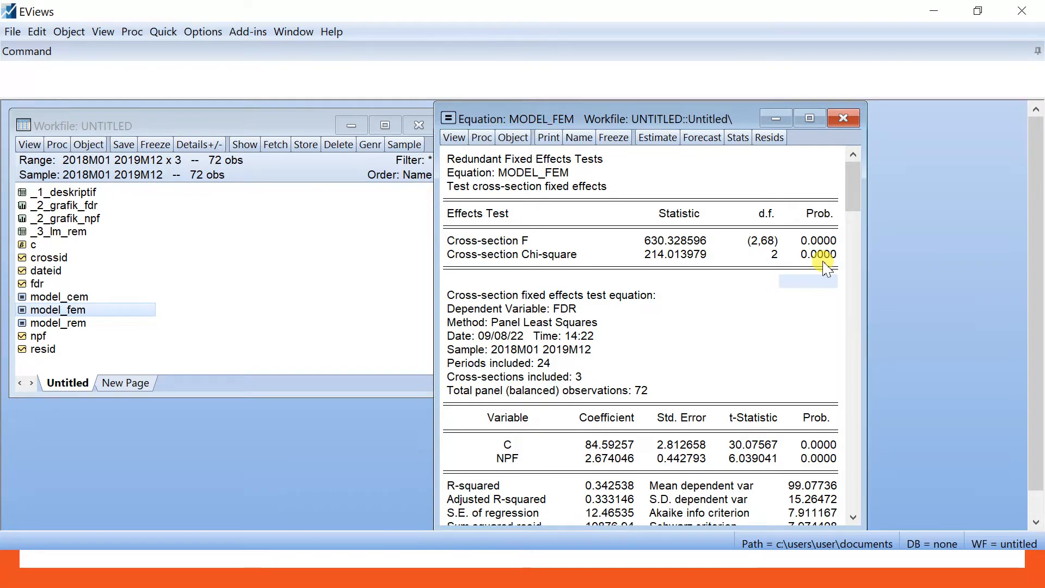
- Freeze the redundant fixed effects test output as a table named _4_CHOW_FEM and close the table
click(614, 138)
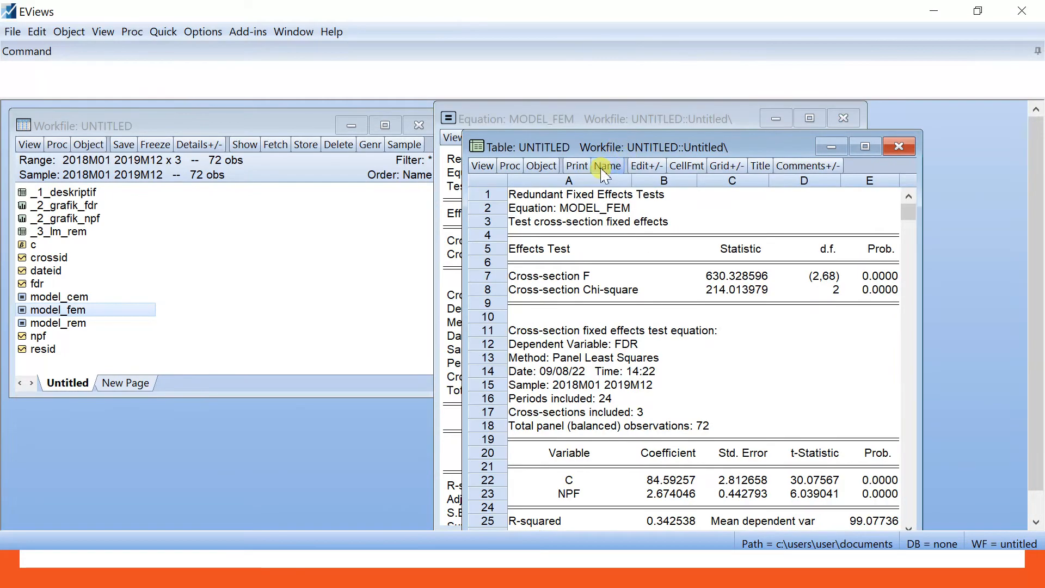
click(605, 166)
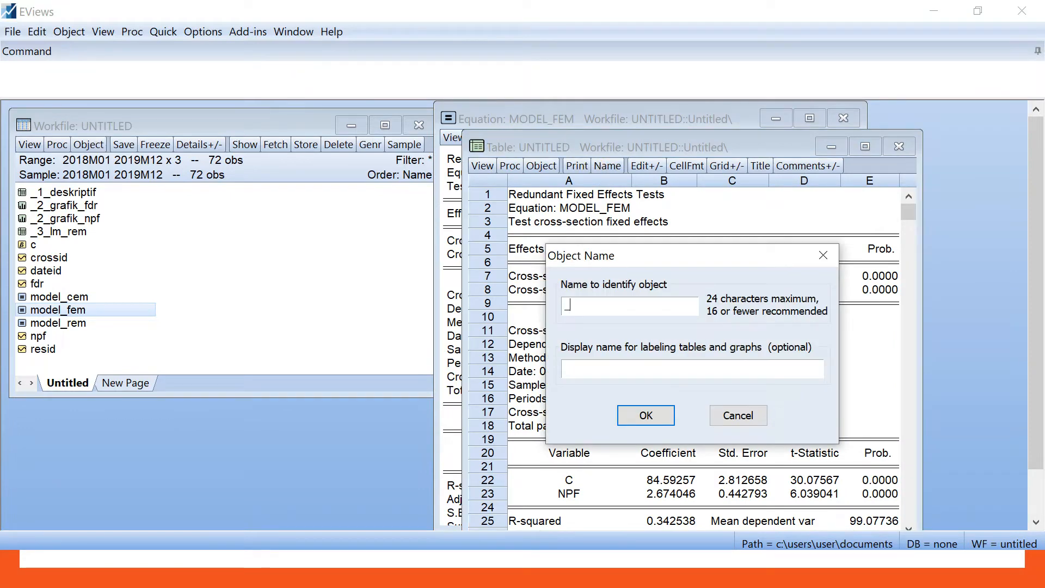
text(_4_CHOW_FEM)
key(Return)
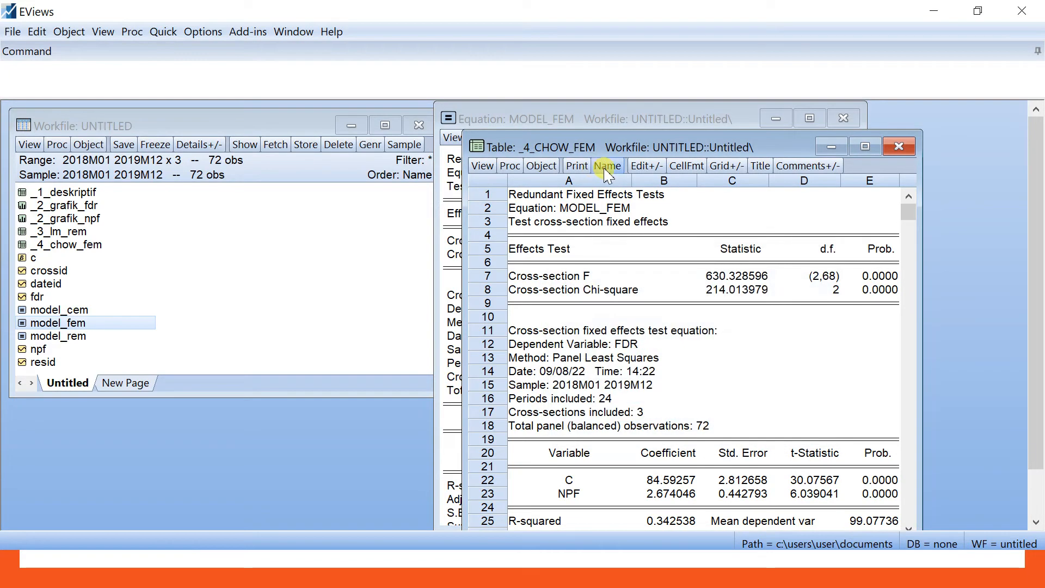
click(908, 148)
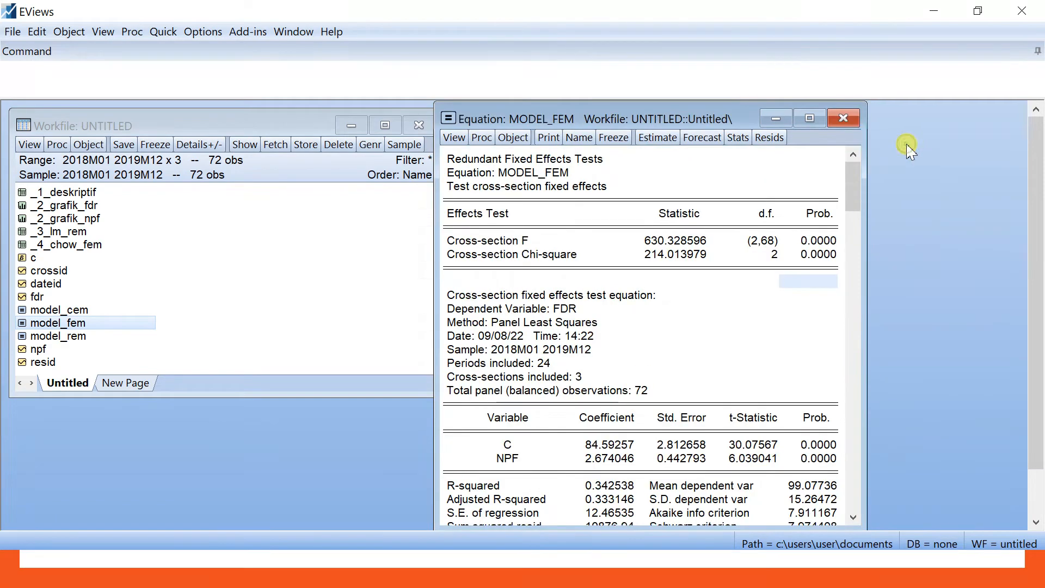
- Close the MODEL_FEM equation, then run the Correlated Random Effects - Hausman Test on model_rem and examine the cross-section random probability
click(842, 118)
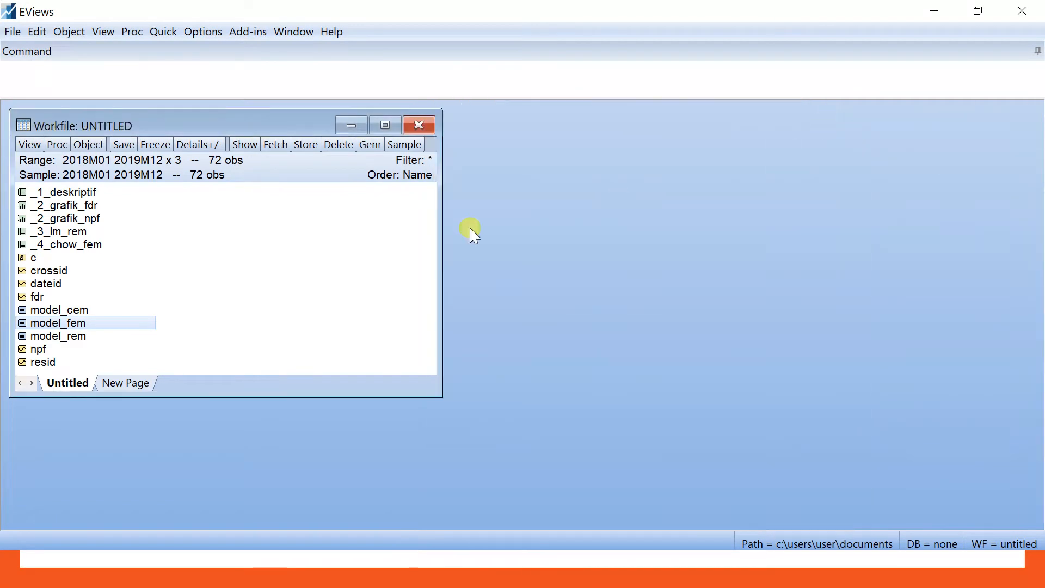
double_click(64, 338)
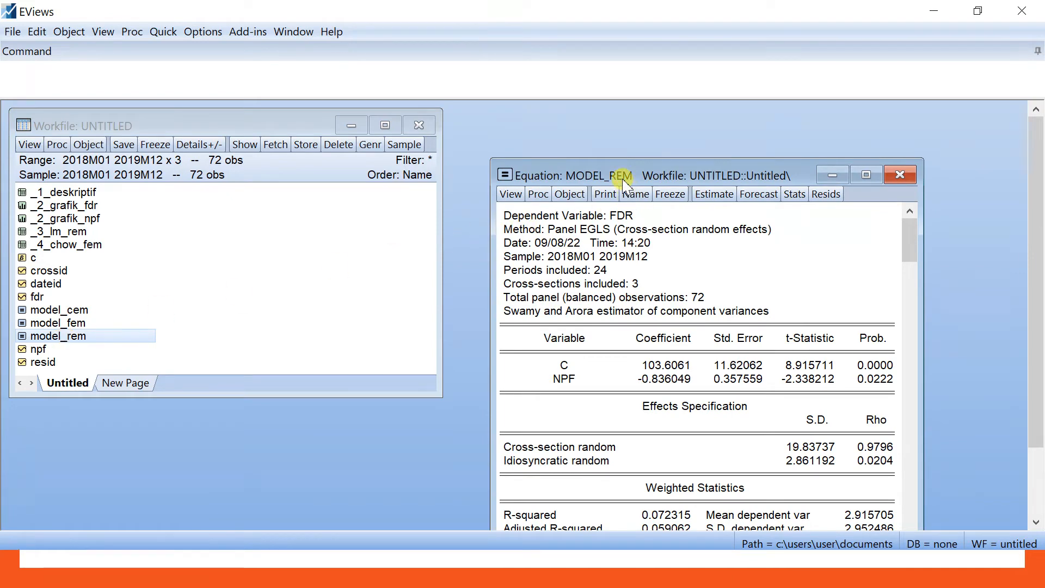
drag(624, 181, 595, 134)
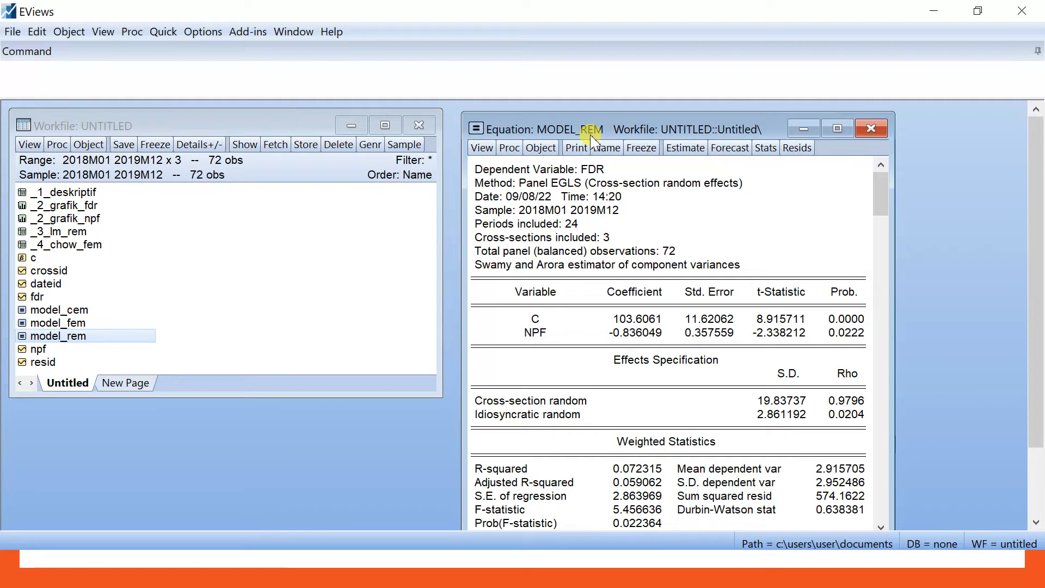
click(482, 148)
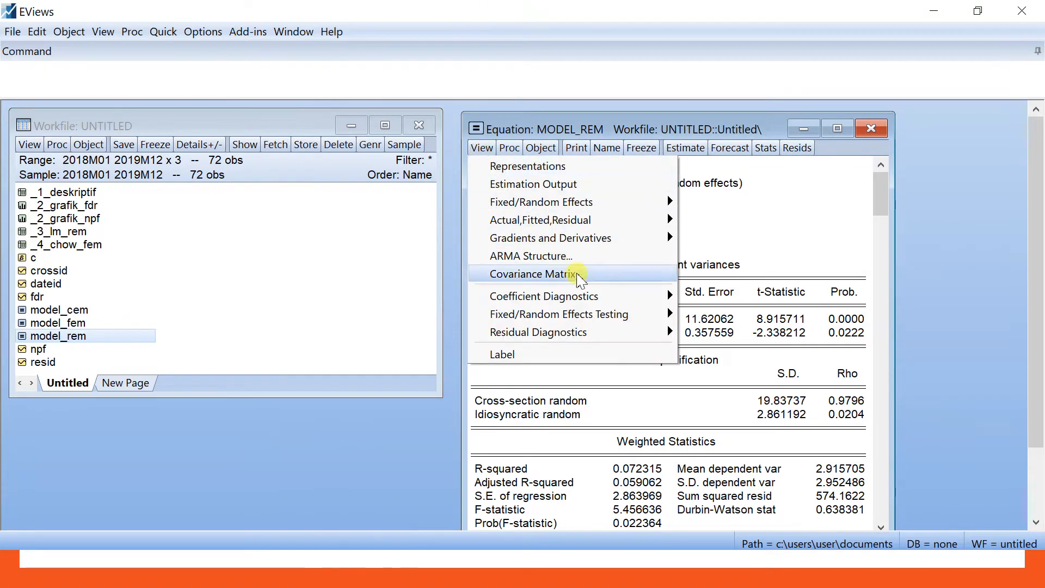
mouse_move(602, 319)
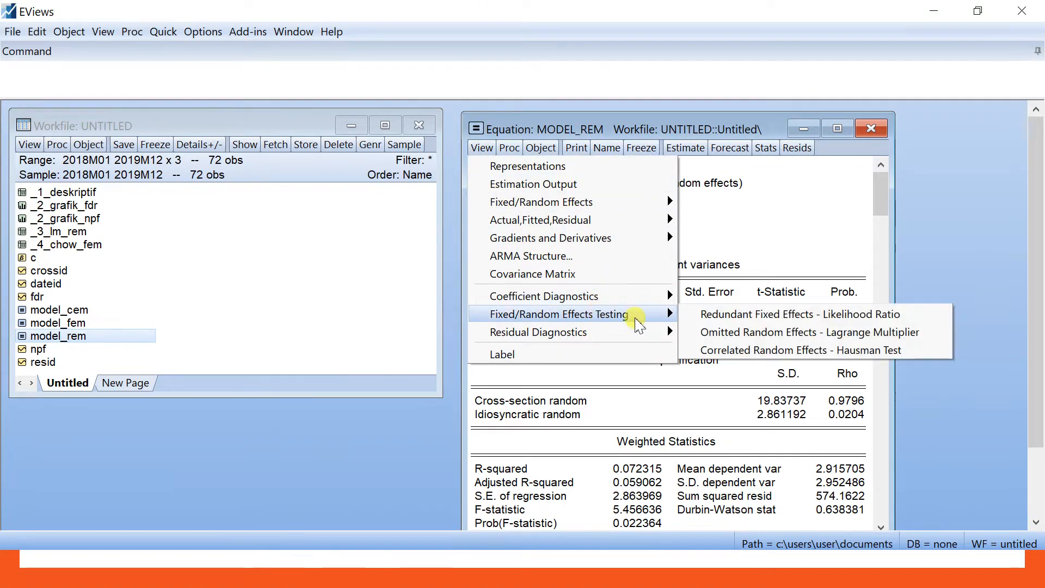
click(753, 353)
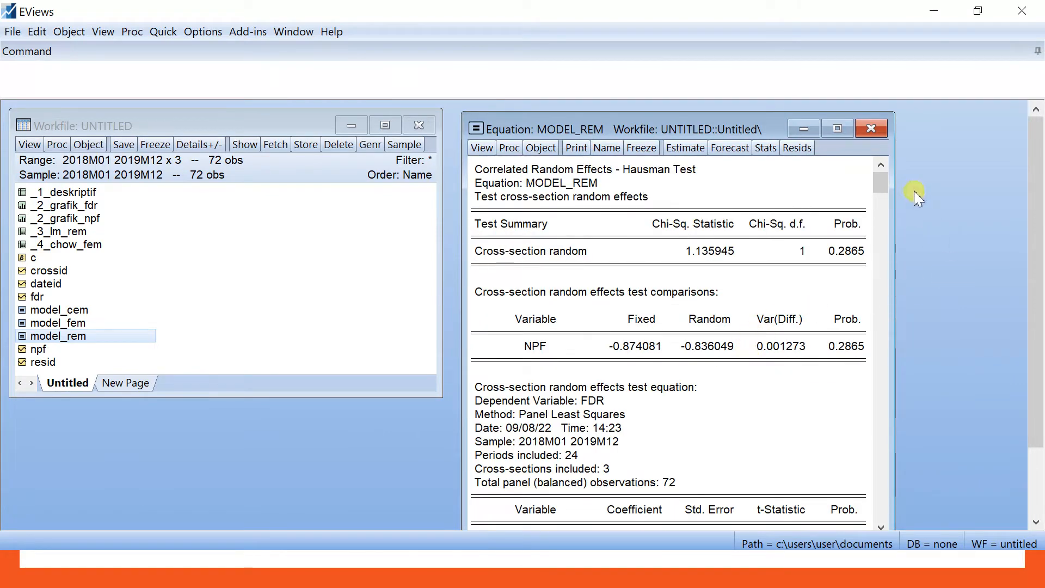
drag(849, 224, 856, 269)
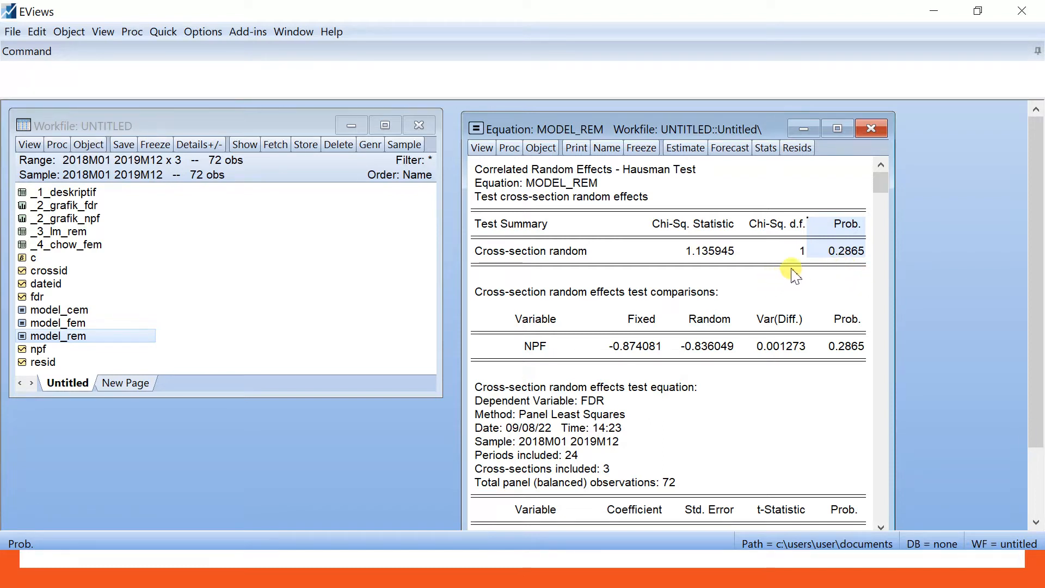
- Freeze the Hausman test output as a table named _5_HAUSMAN_REM, and close the table and the MODEL_REM equation
click(645, 148)
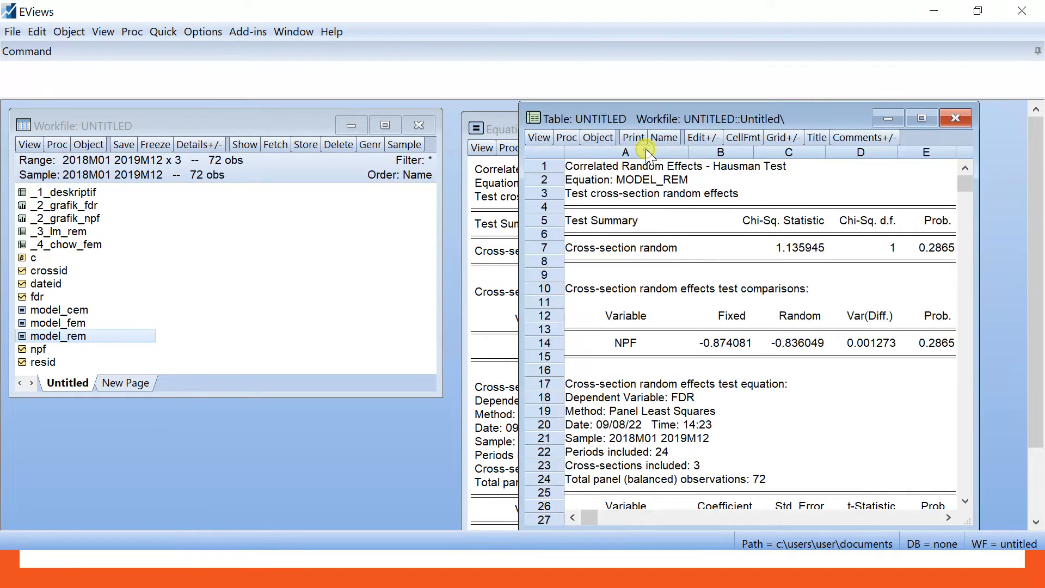
click(664, 138)
key(BackSpace)
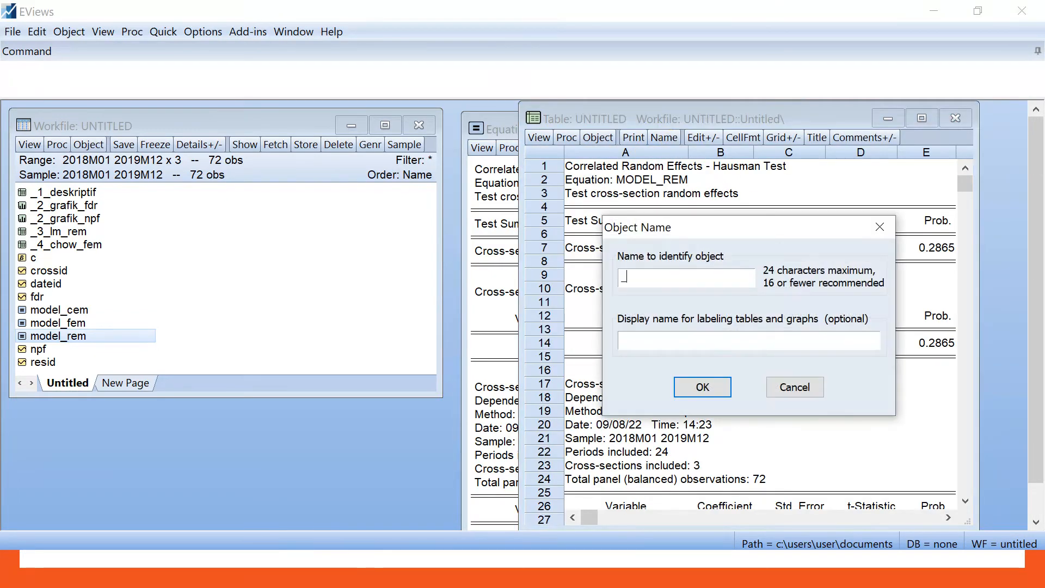
text(_5_HAUS)
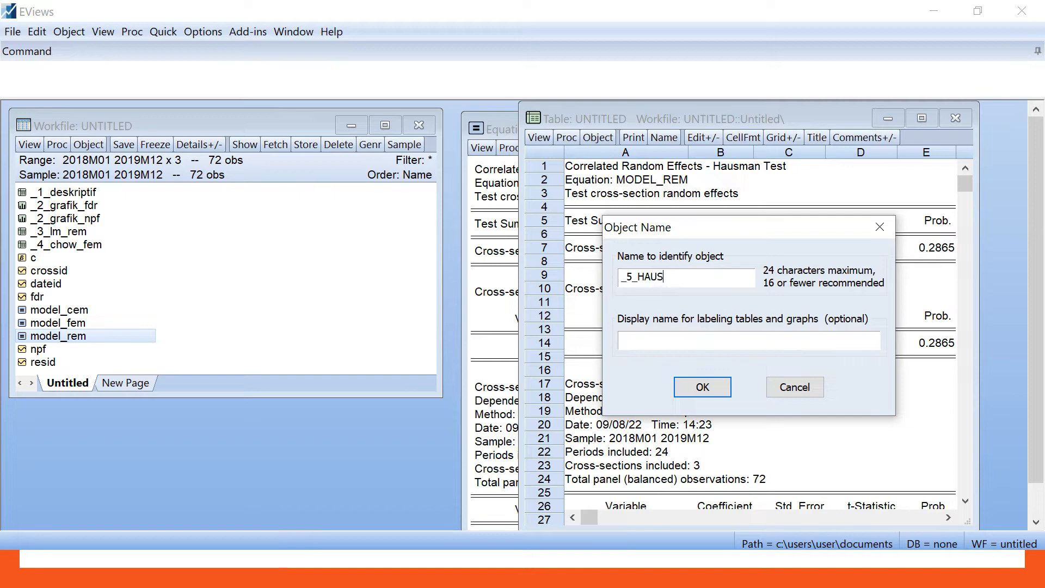
text(MAN_REM)
key(Return)
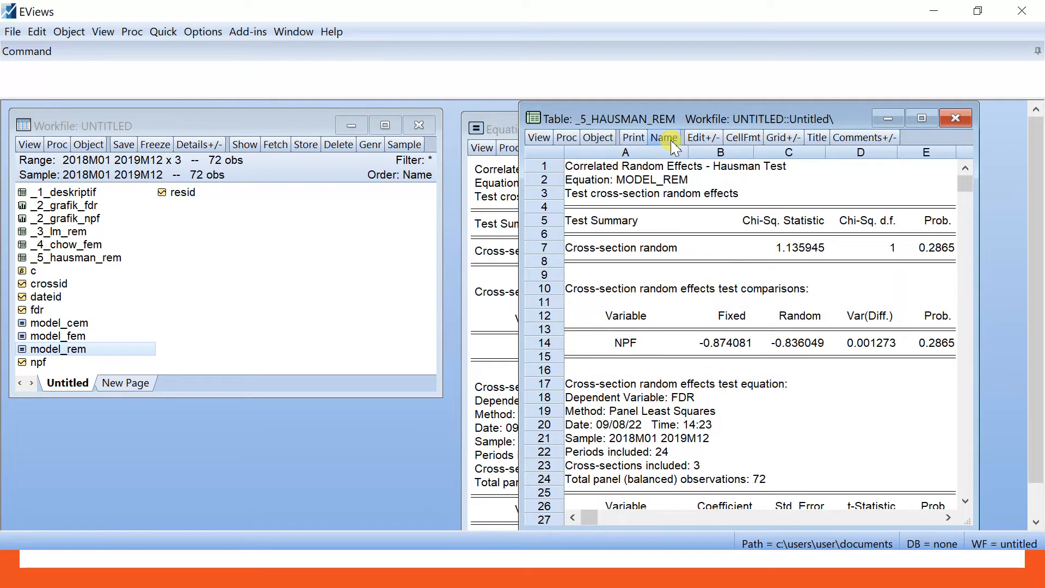
click(955, 118)
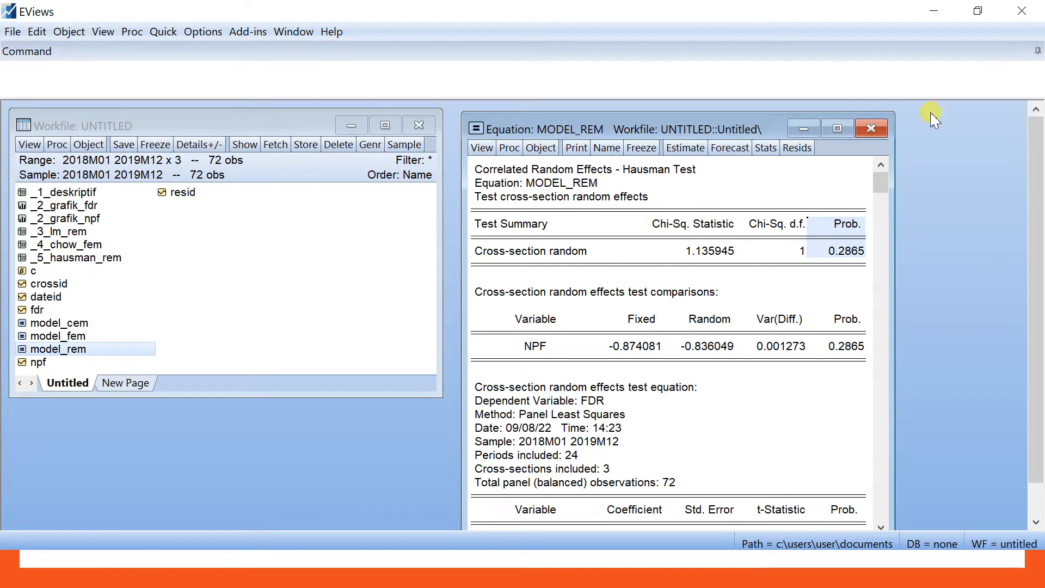
click(871, 129)
- Reopen model_rem, freeze its estimation output as a table named _6_MODEL_TERBAIK_REM, and close the table
double_click(80, 351)
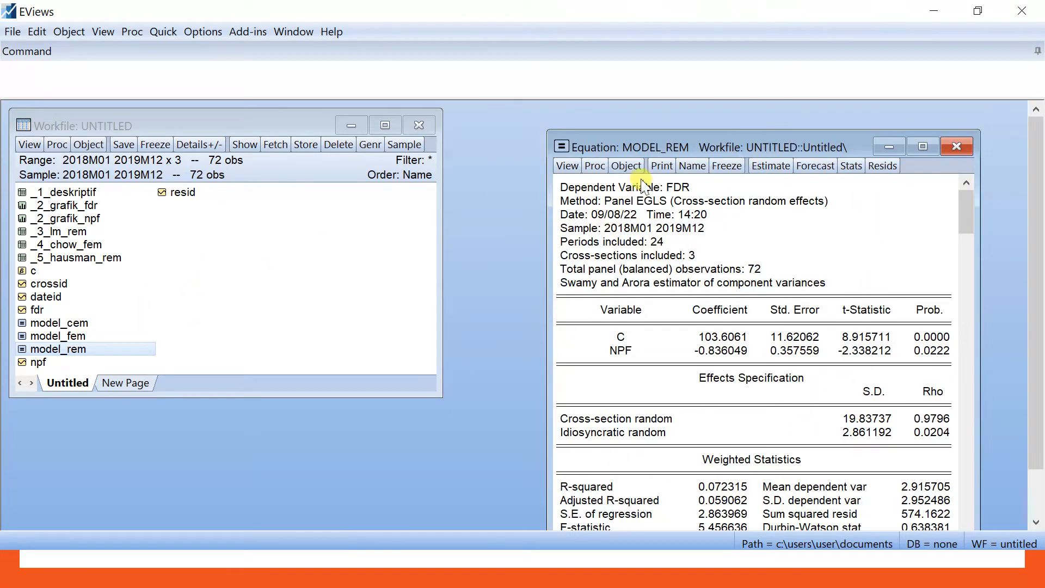
drag(706, 151, 631, 131)
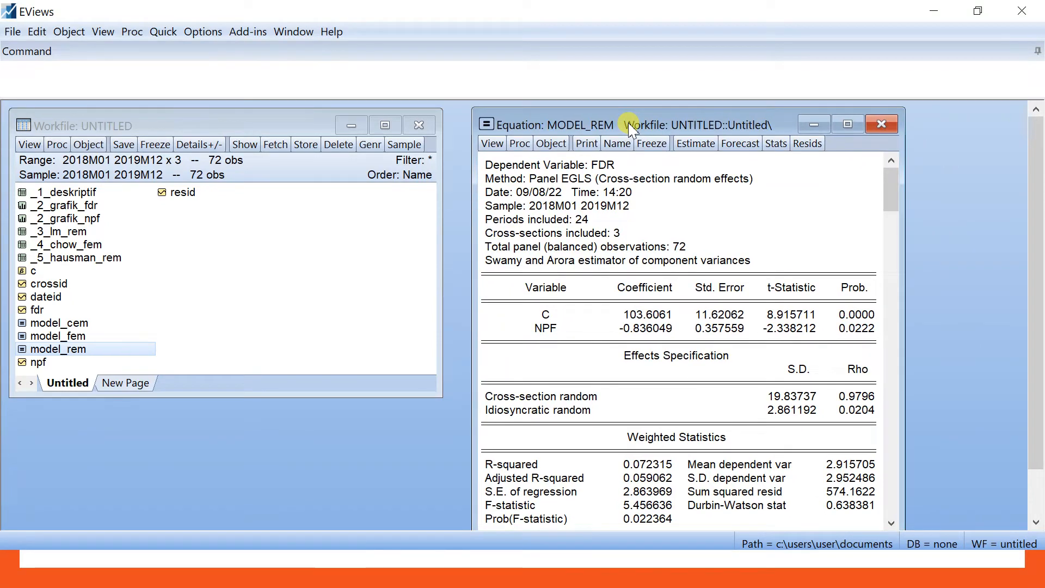
click(651, 143)
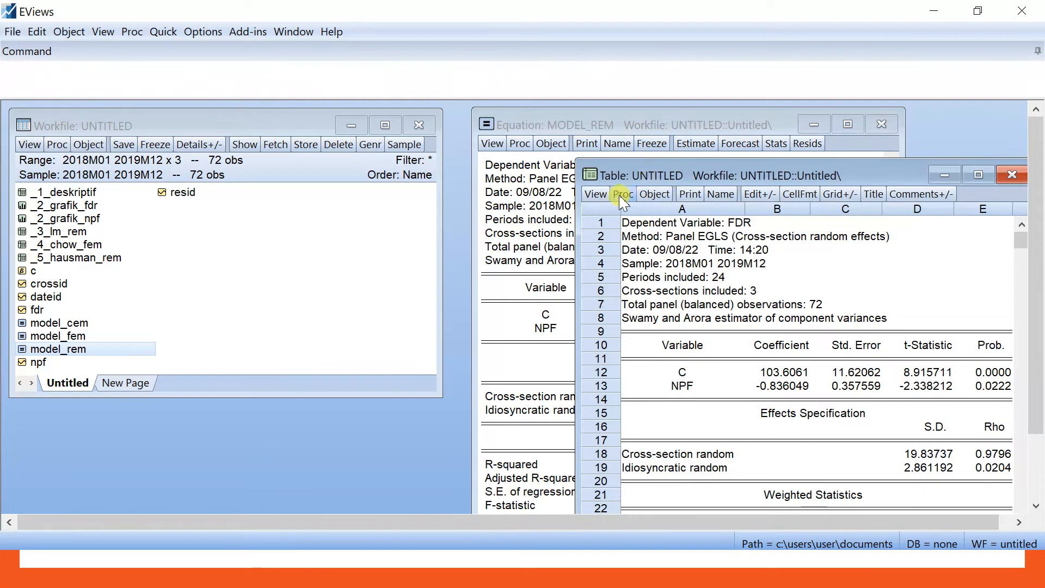
click(707, 195)
text(_)
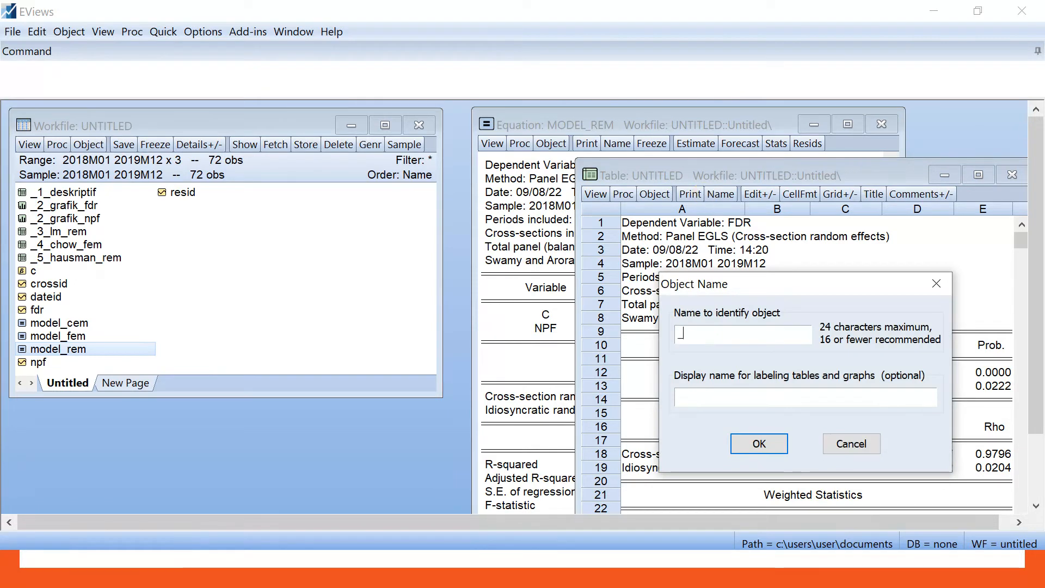
text(6_MODEL_TERBAIK_REM)
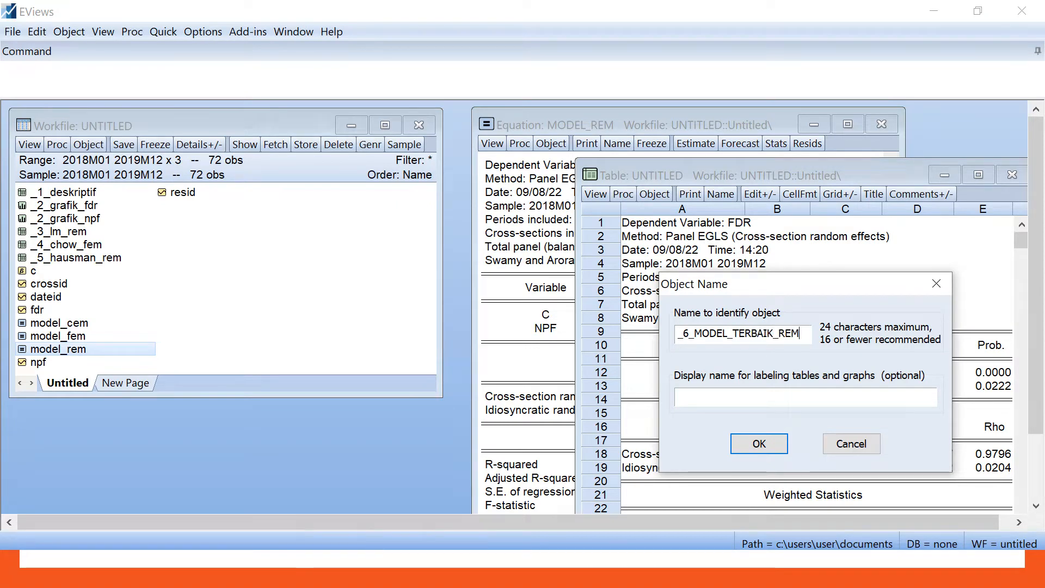
key(Return)
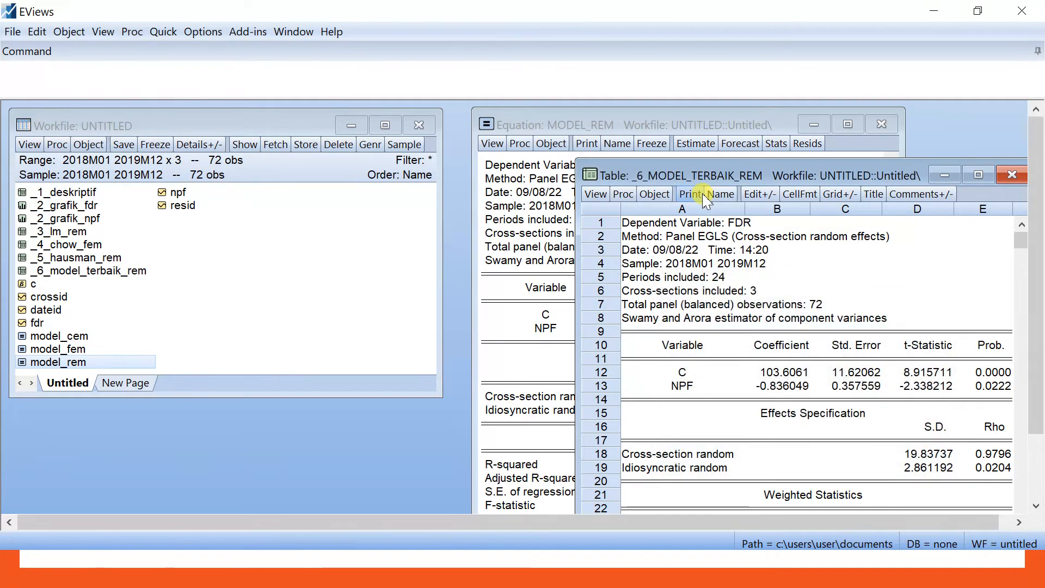
click(1012, 175)
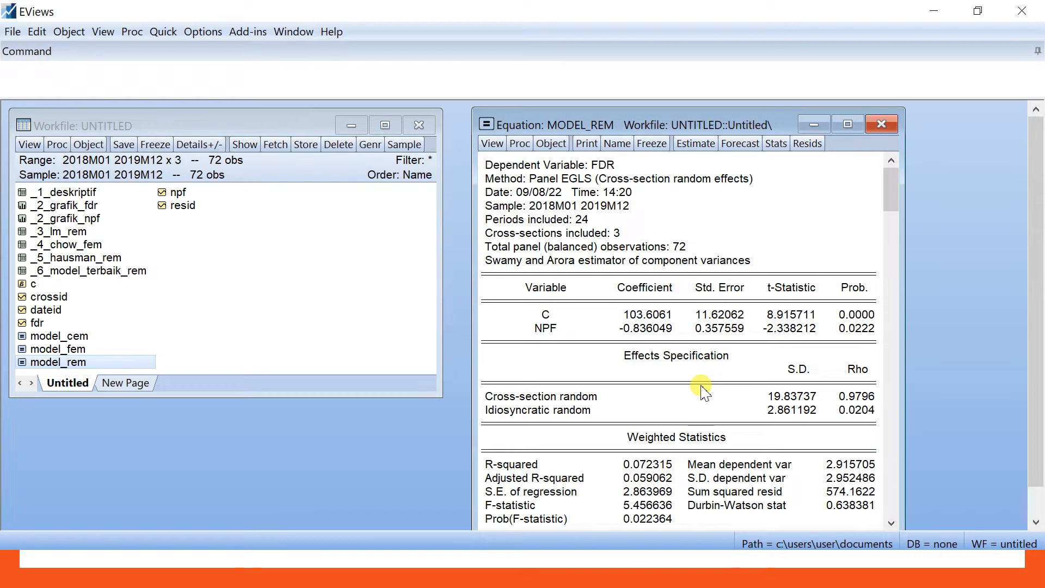
- Run the Histogram - Normality Test on the residuals of MODEL_REM
click(496, 149)
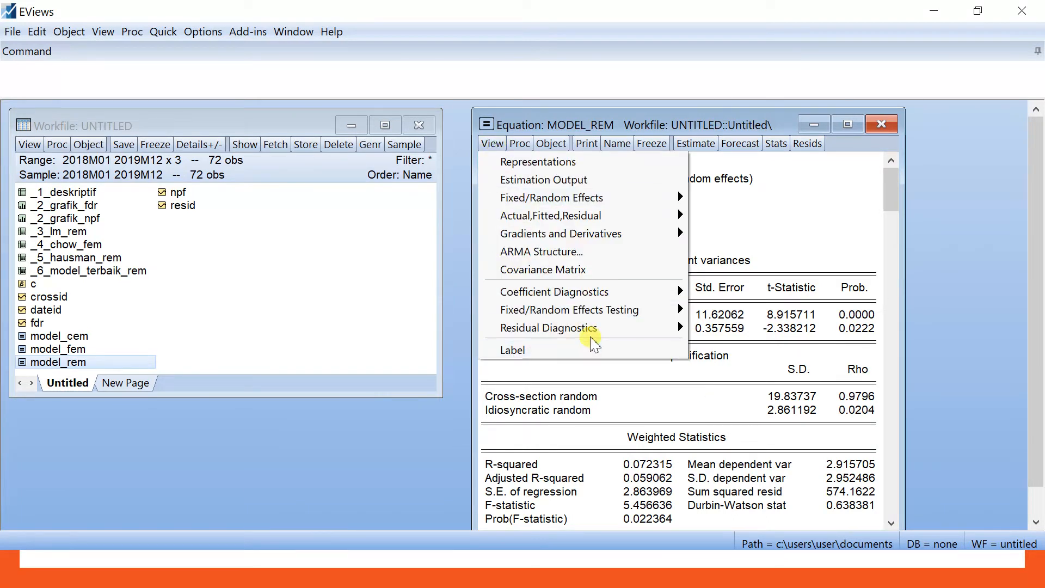
mouse_move(597, 330)
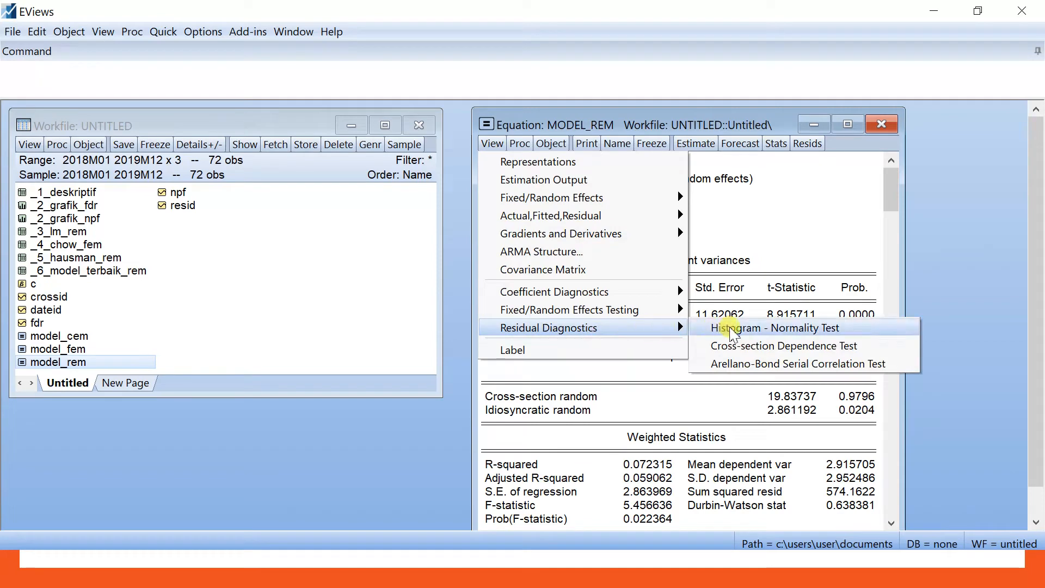
click(729, 329)
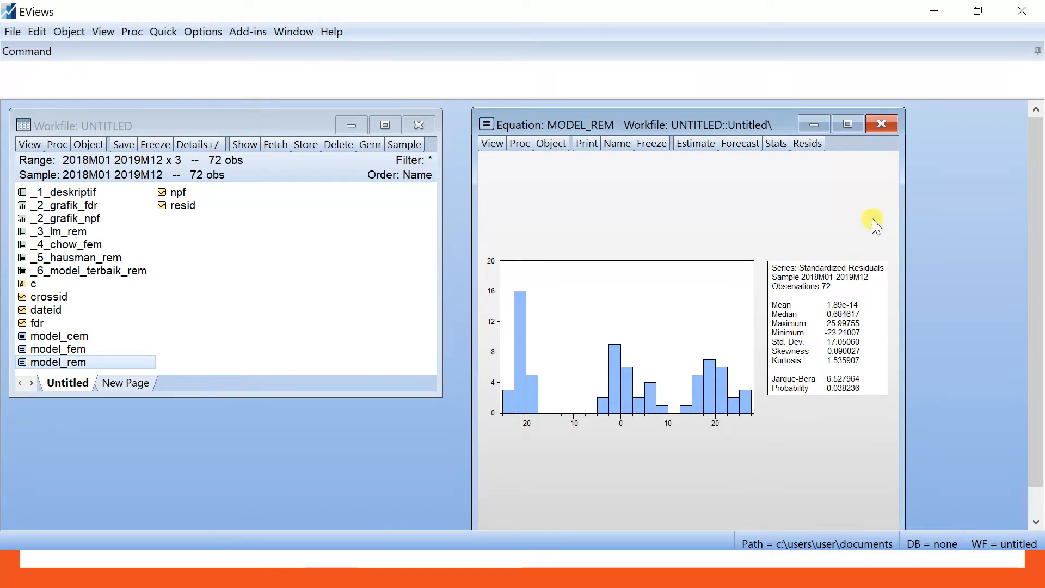
- Freeze the residual normality histogram as a graph named _7_NORMALITAS and close the graph
click(654, 143)
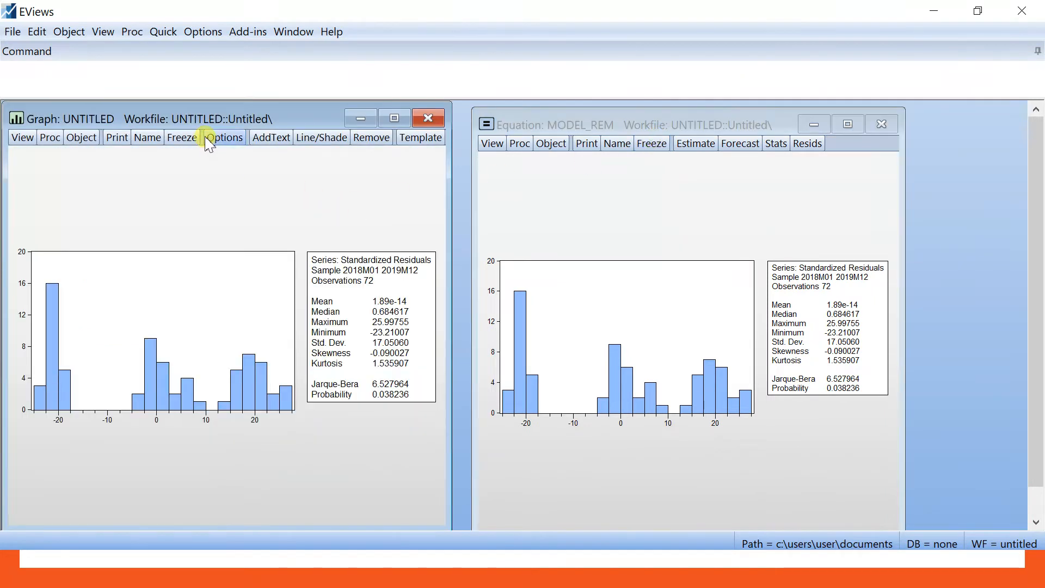
click(147, 137)
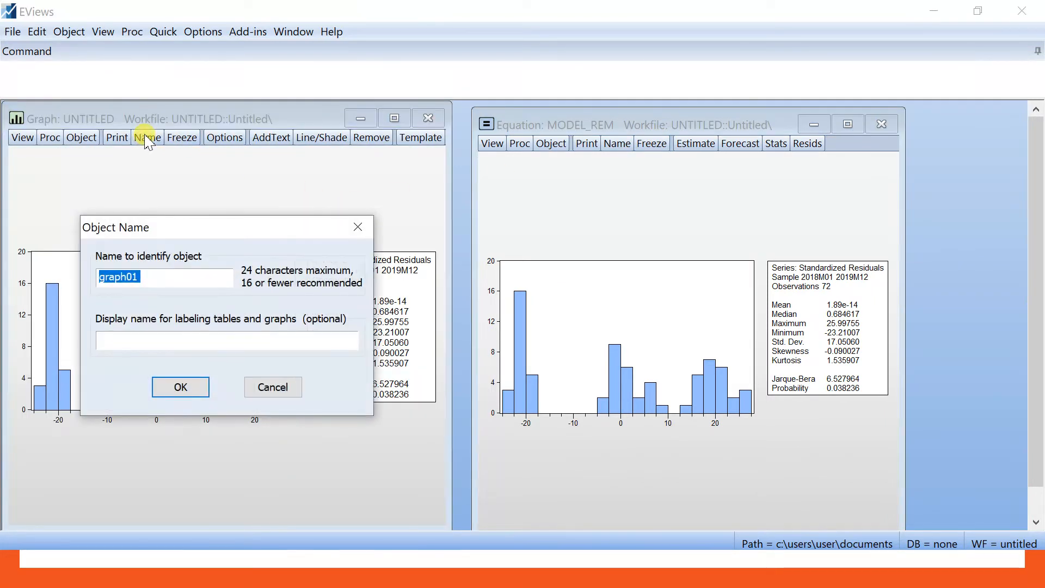
key(BackSpace)
text(_7)
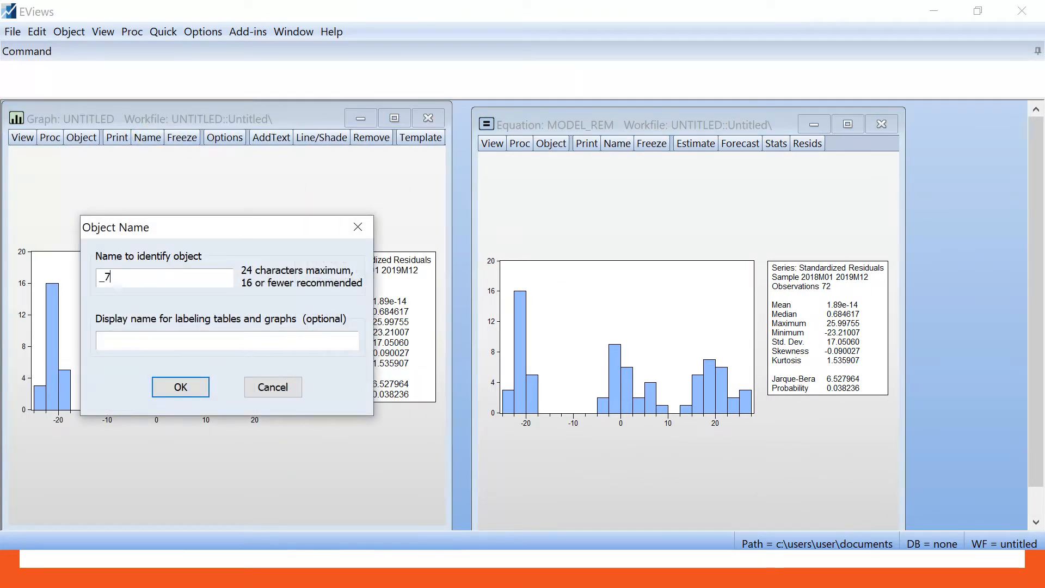
text(_NO)
key(BackSpace)
key(BackSpace)
text(NORMALITAS)
key(Return)
click(428, 118)
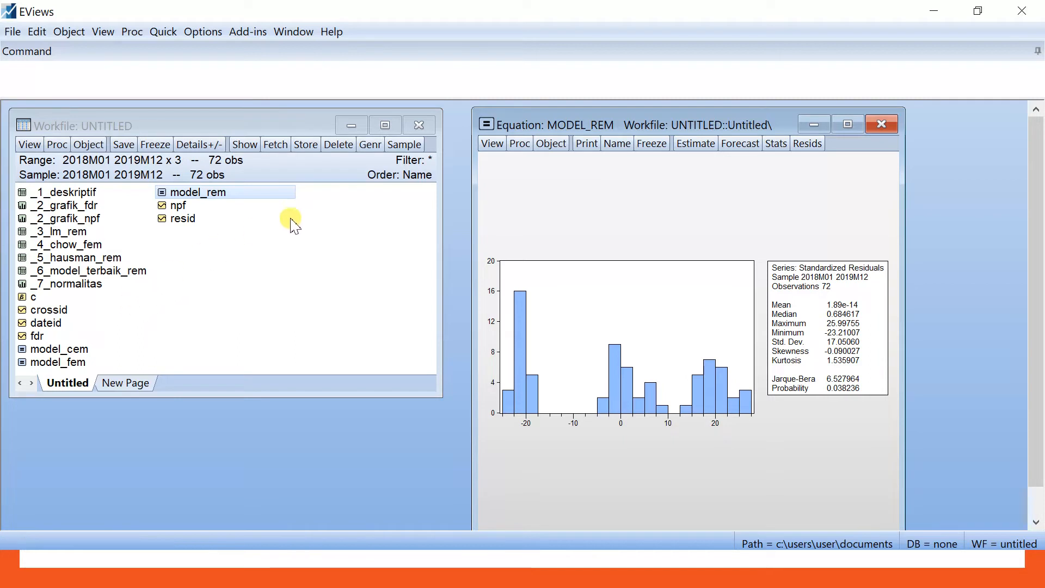
- Try to run the Arellano-Bond Serial Correlation Test on the residuals of MODEL_REM
click(493, 145)
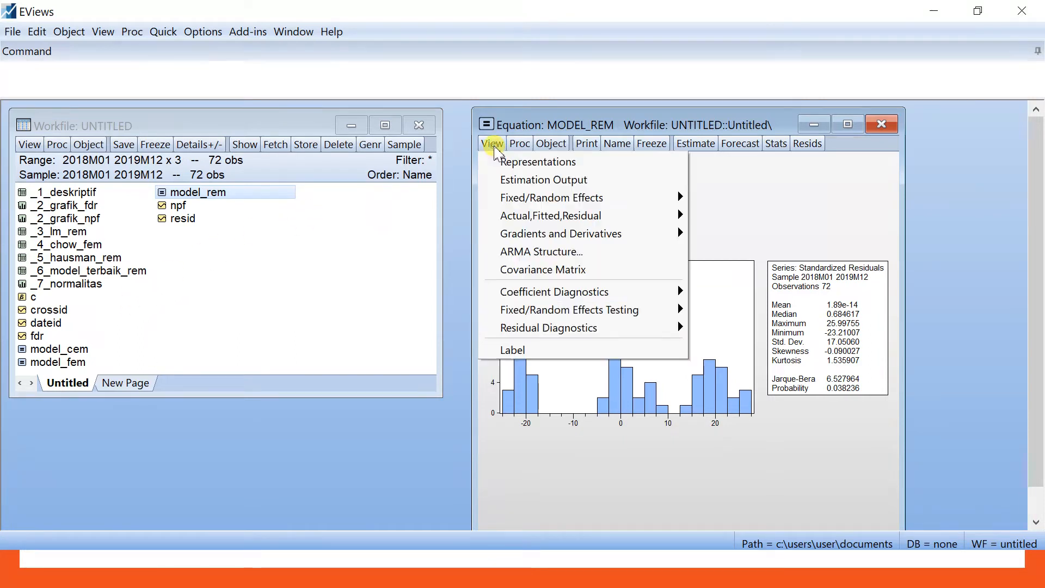
mouse_move(547, 332)
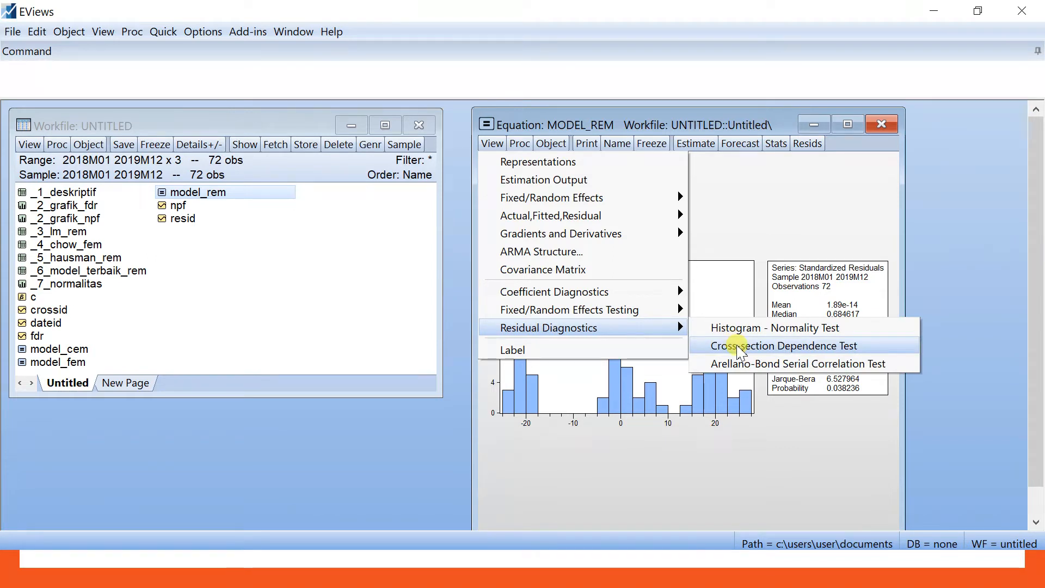
click(719, 363)
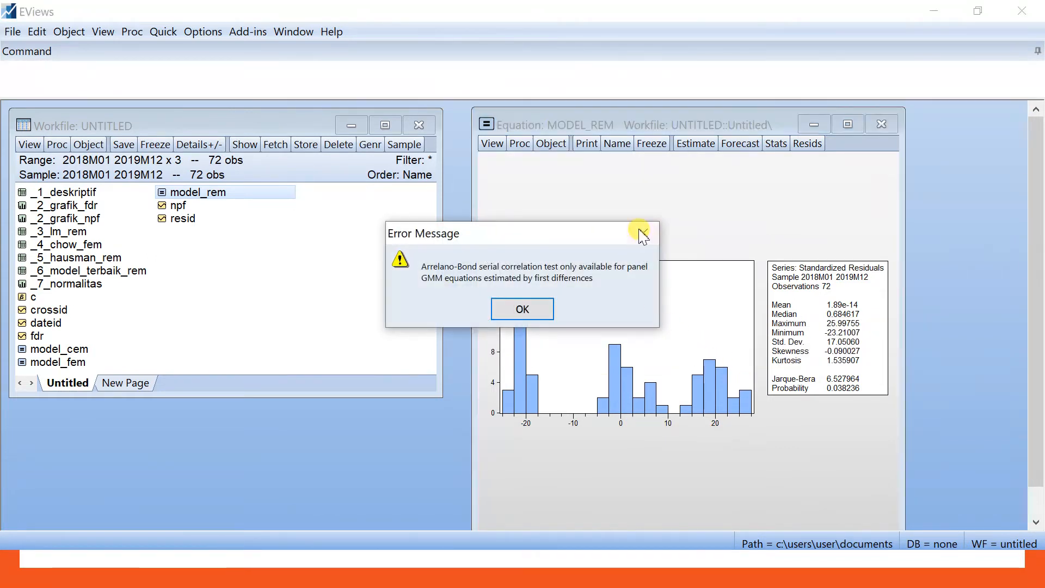
click(643, 233)
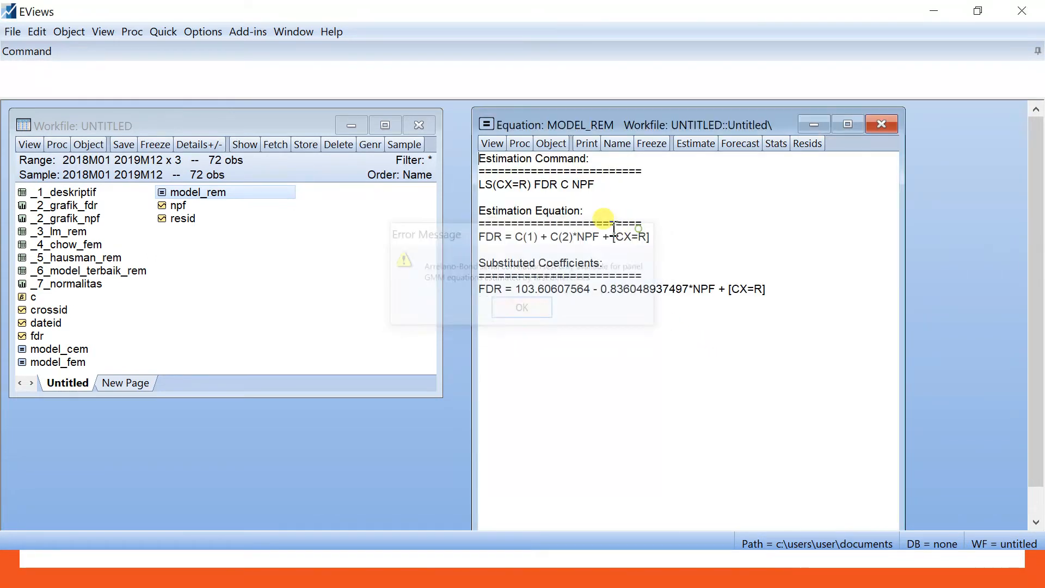
- Run the residual Cross-section Dependence Test on MODEL_REM and examine the Breusch-Pagan LM and Pesaran results
click(490, 144)
mouse_move(523, 327)
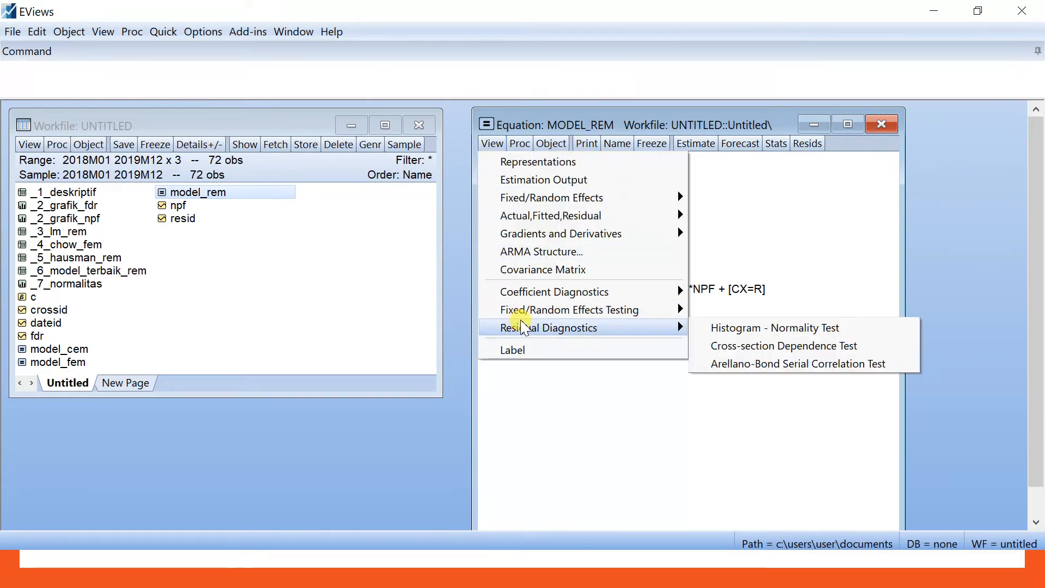
click(722, 347)
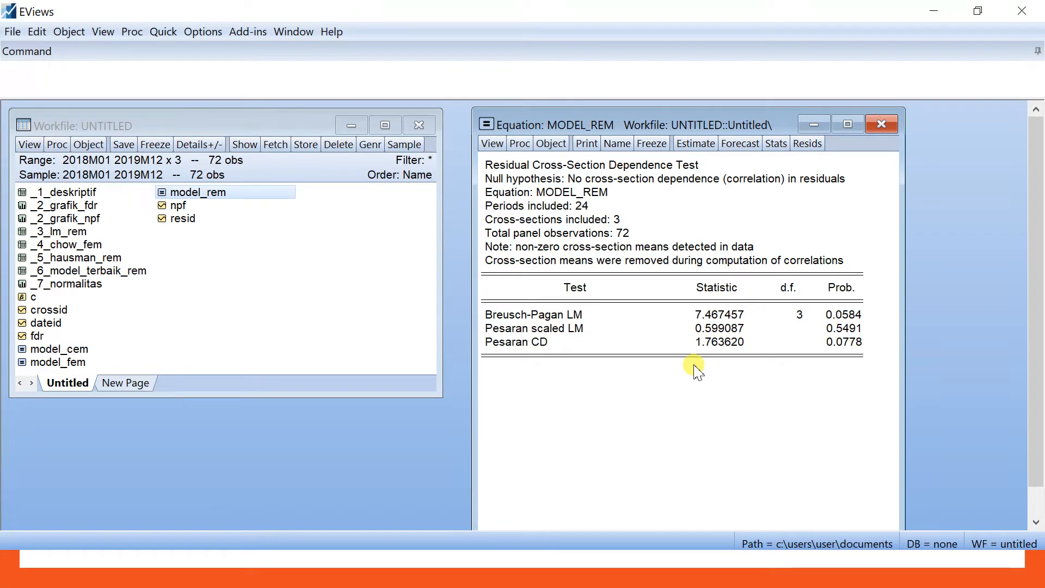
click(492, 143)
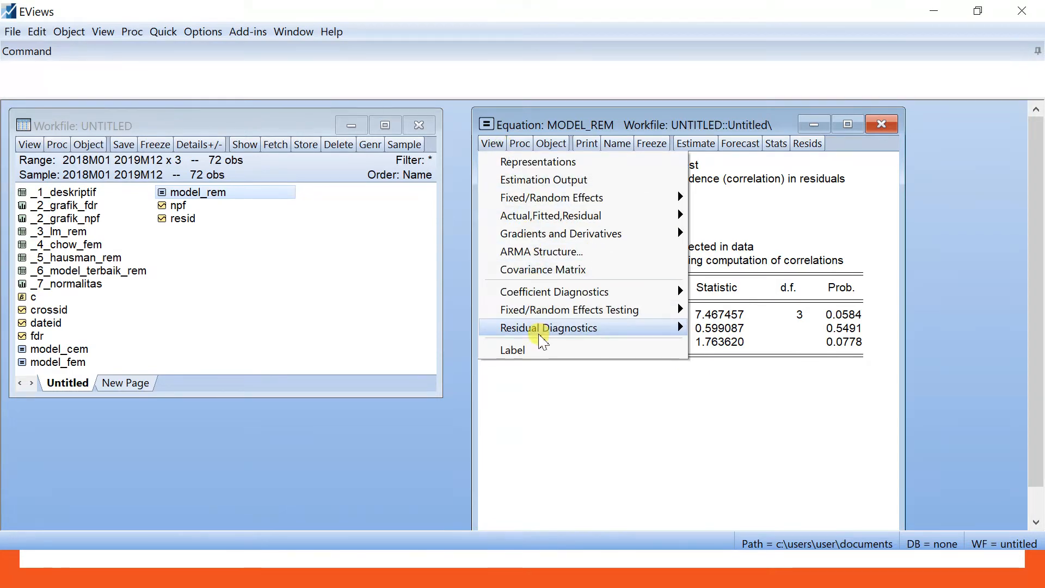
mouse_move(543, 341)
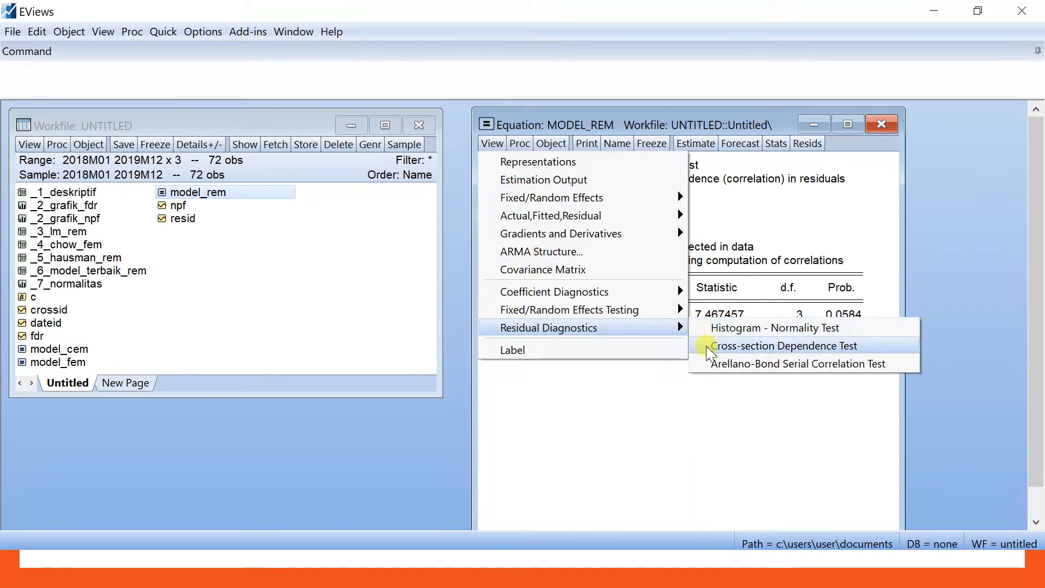
click(708, 346)
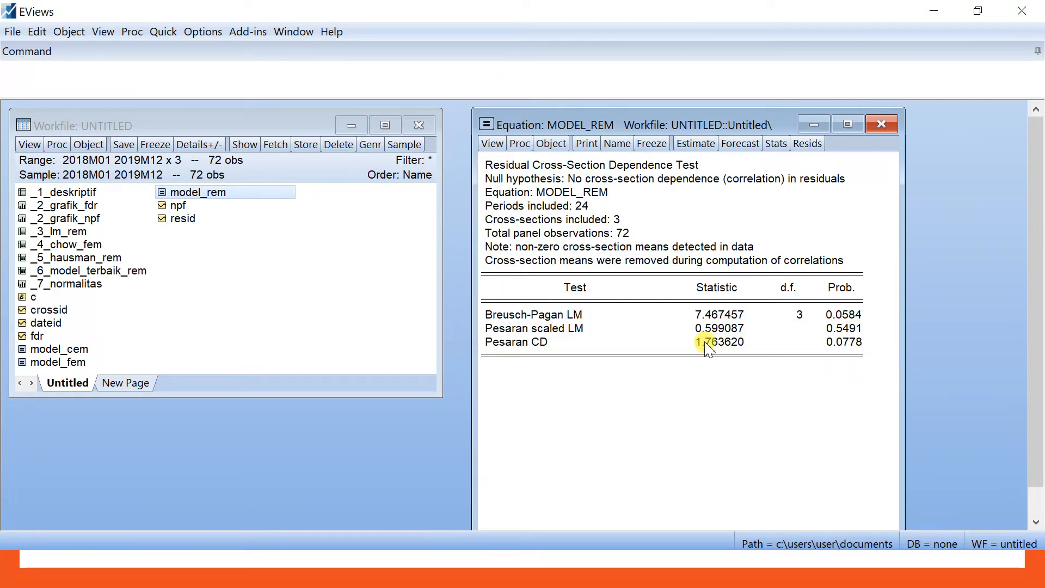
- Examine the Breusch-Pagan LM, Pesaran scaled LM and Pesaran CD probabilities against the null hypothesis of the residual cross-section dependence test
click(502, 315)
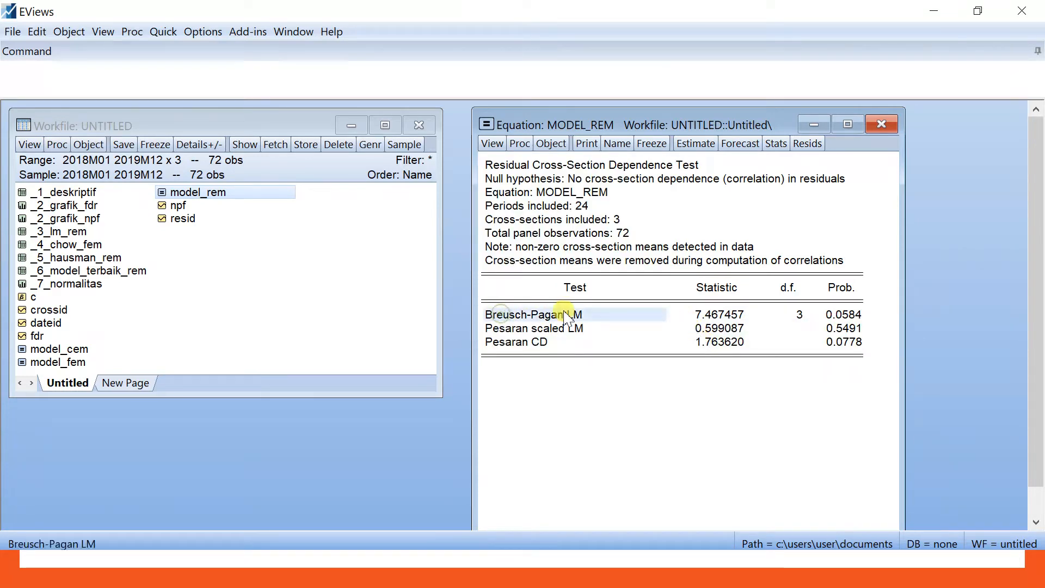
click(503, 329)
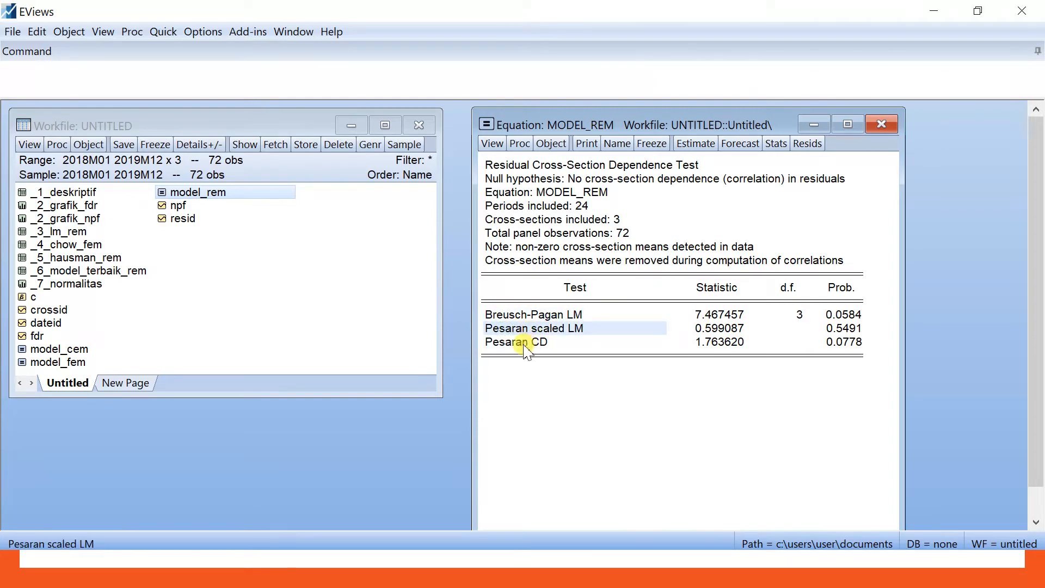
click(521, 343)
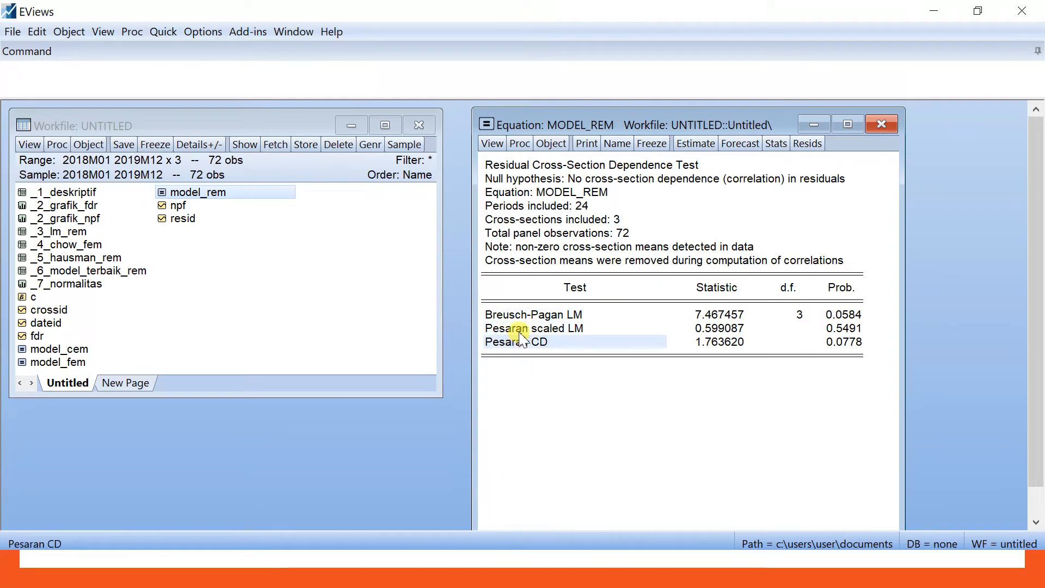
click(521, 331)
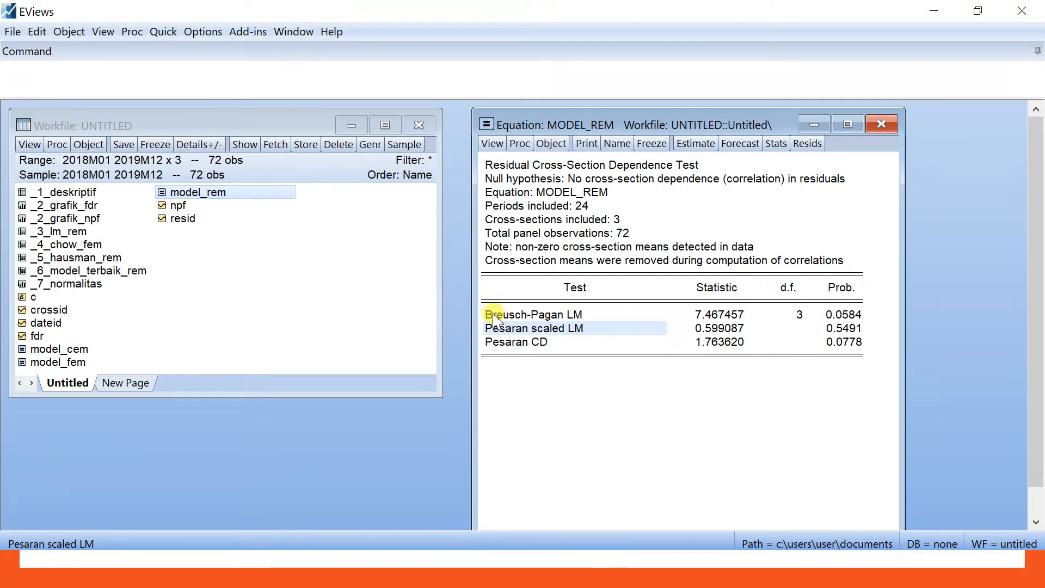
drag(499, 319, 836, 329)
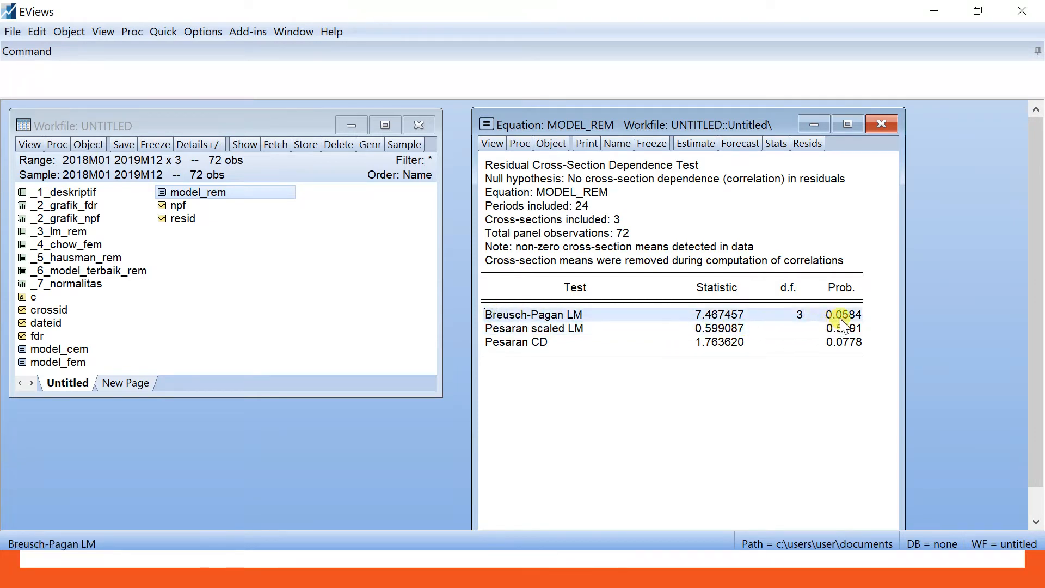
click(789, 355)
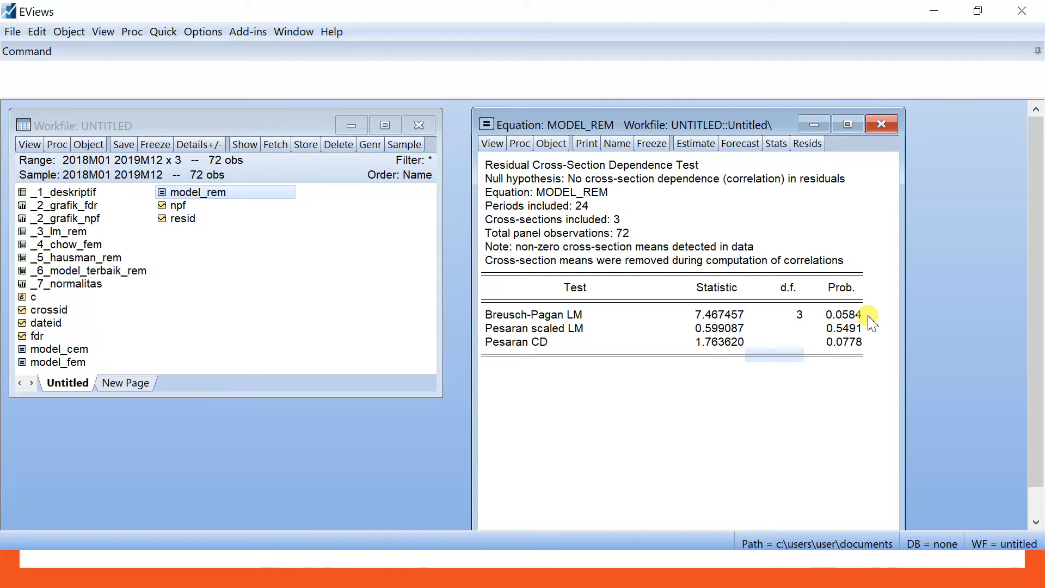
click(579, 181)
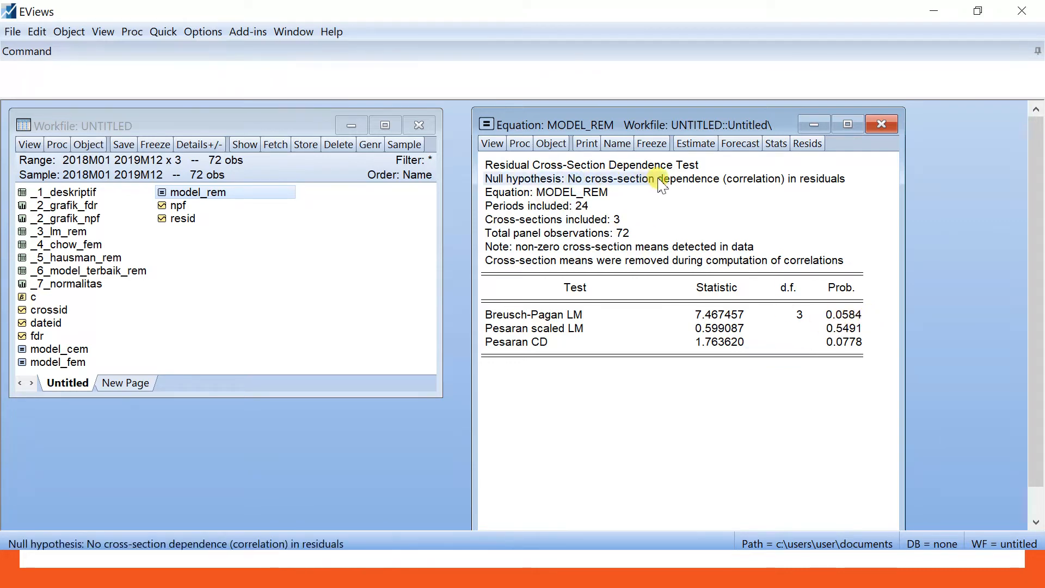
drag(665, 183, 839, 186)
click(779, 402)
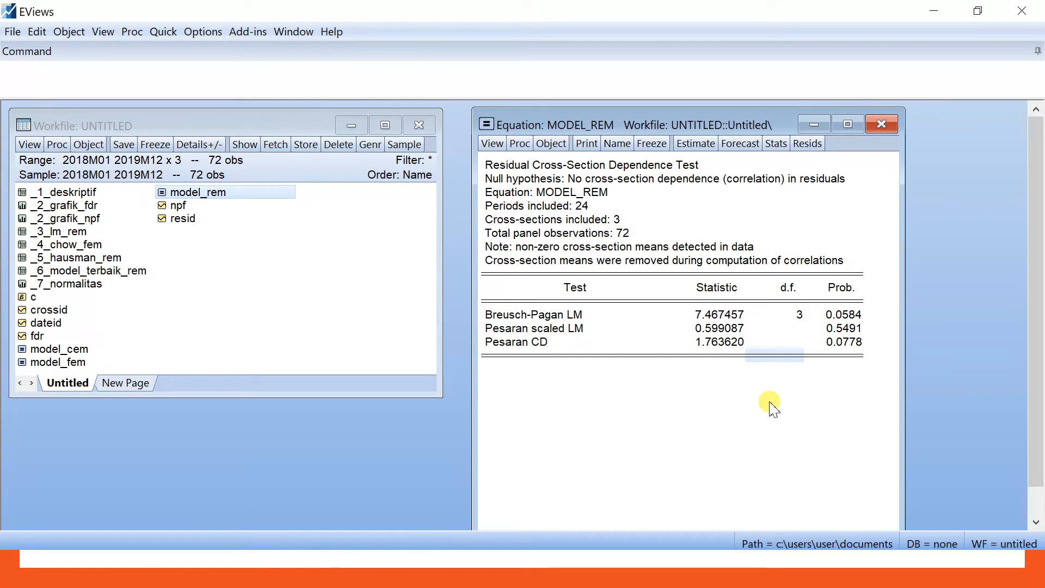
- Freeze the residual cross-section dependence test output as a table named _8_AUTOKORELASI and close the table
click(652, 143)
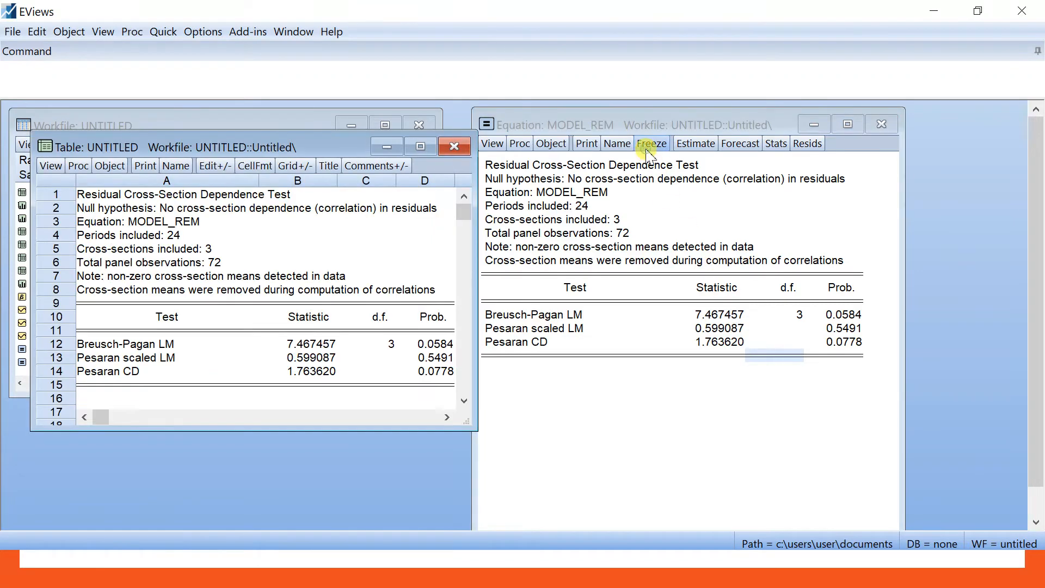
click(176, 166)
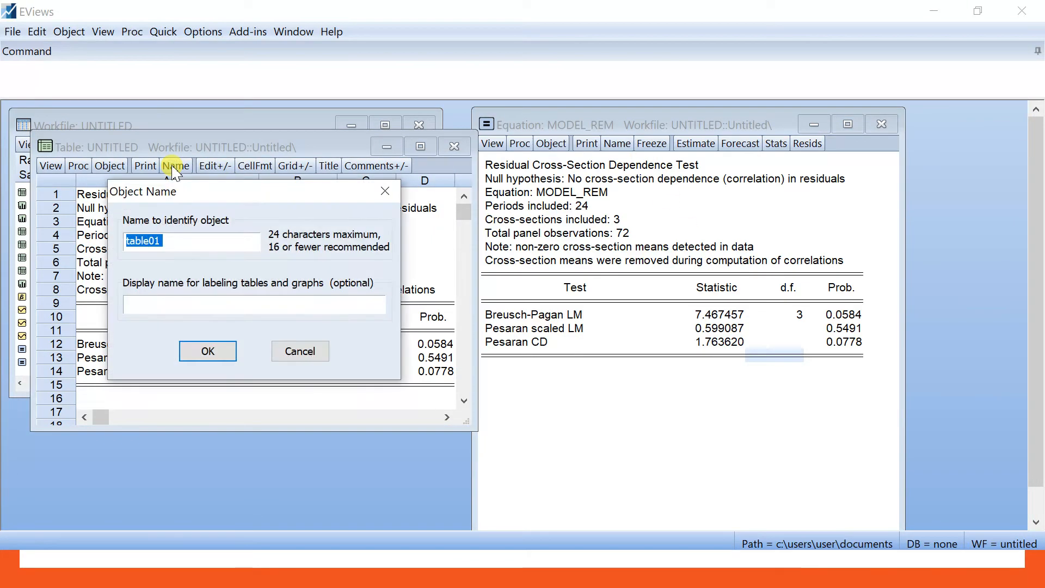
key(BackSpace)
text(_8_A)
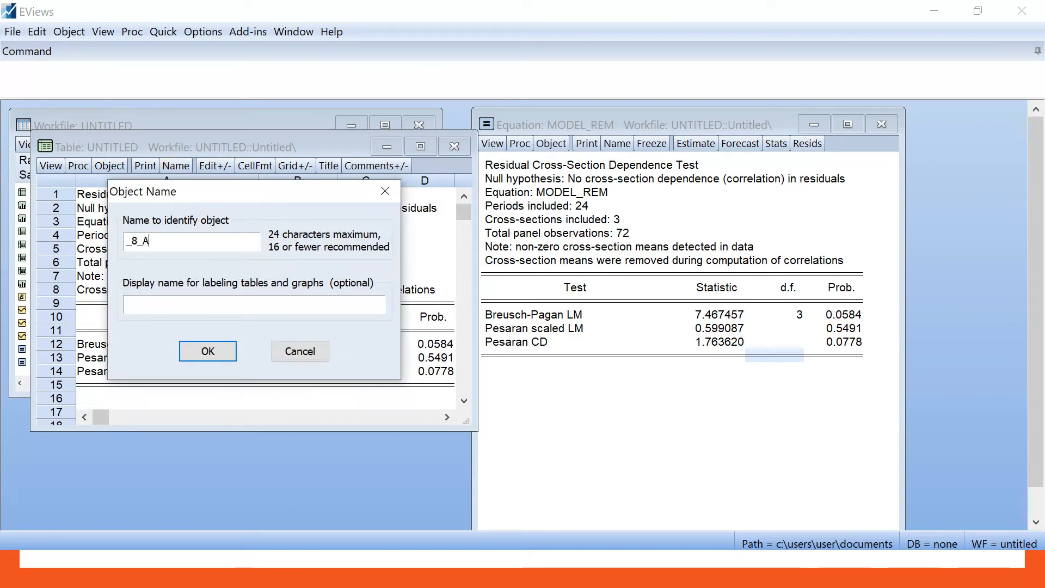
text(UTOKORELASI)
key(Return)
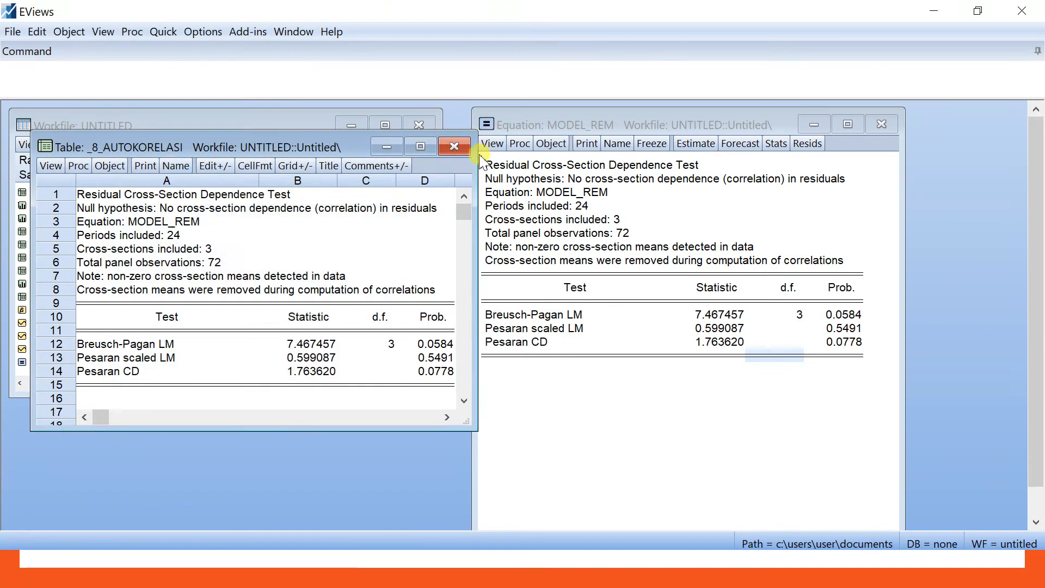
click(454, 147)
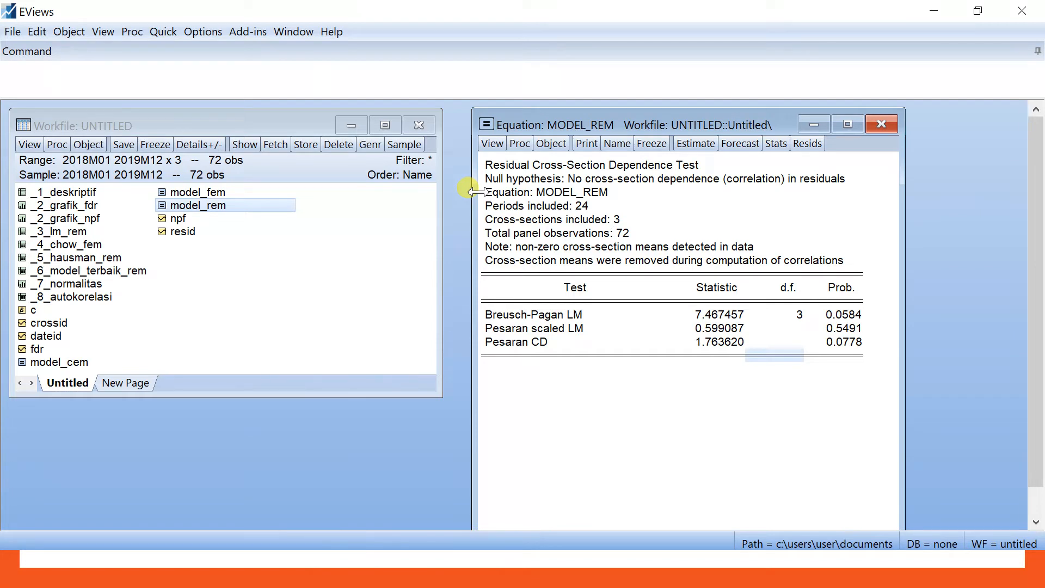
click(493, 143)
mouse_move(590, 341)
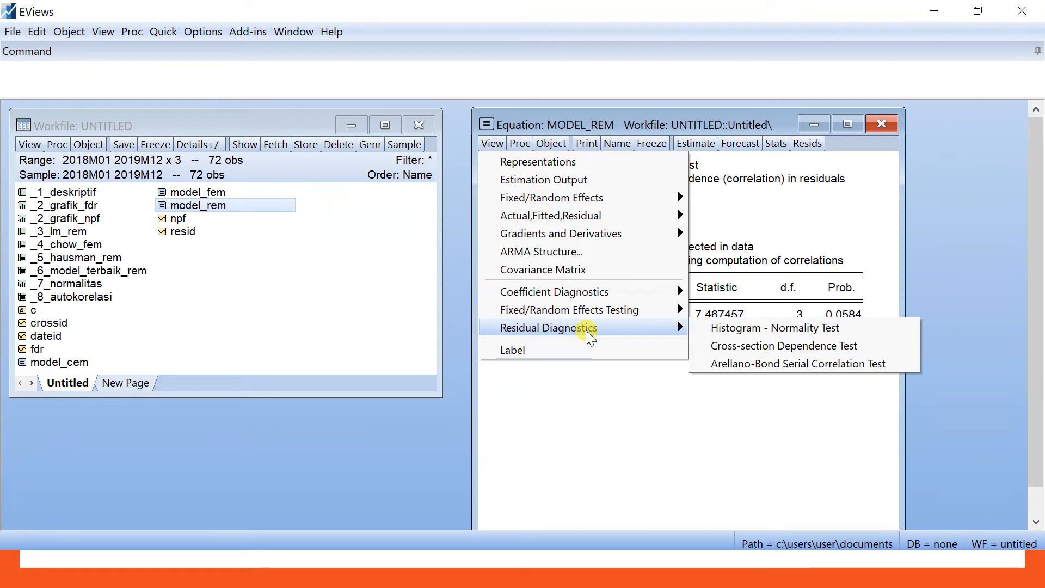
mouse_move(587, 294)
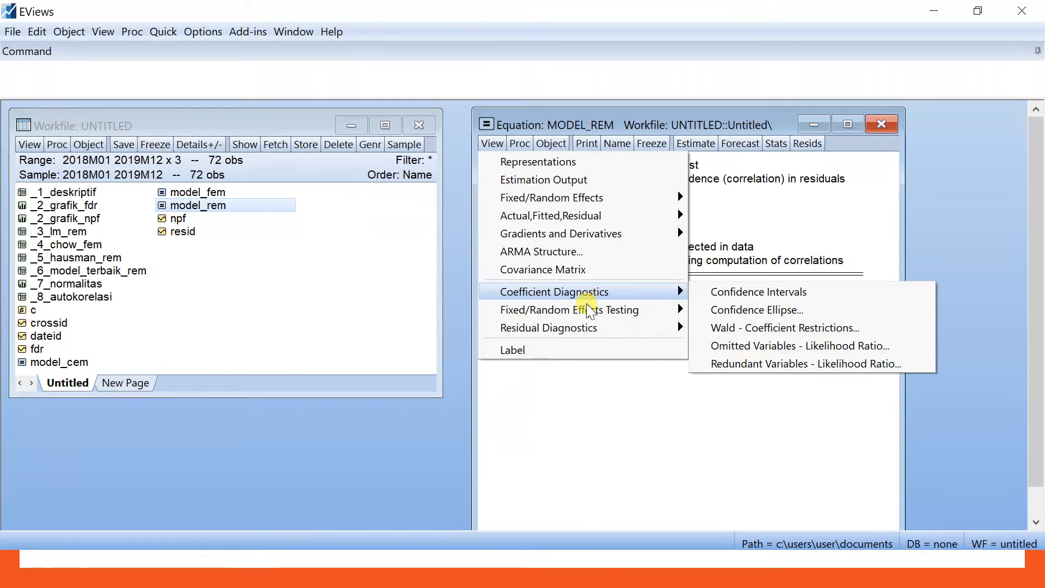
click(597, 388)
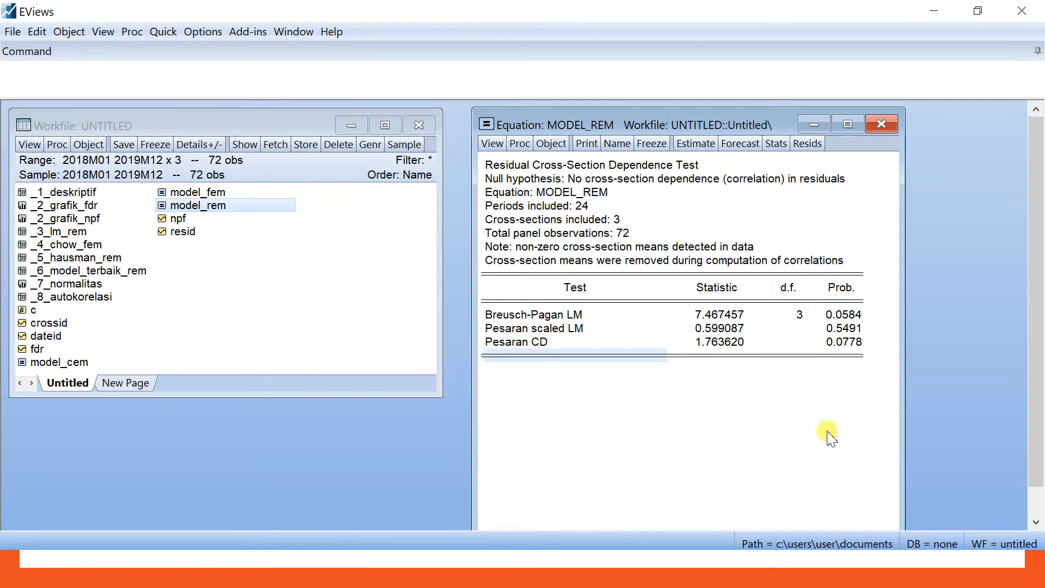
- Make an ordinary residual series named resid01 from MODEL_REM
click(520, 144)
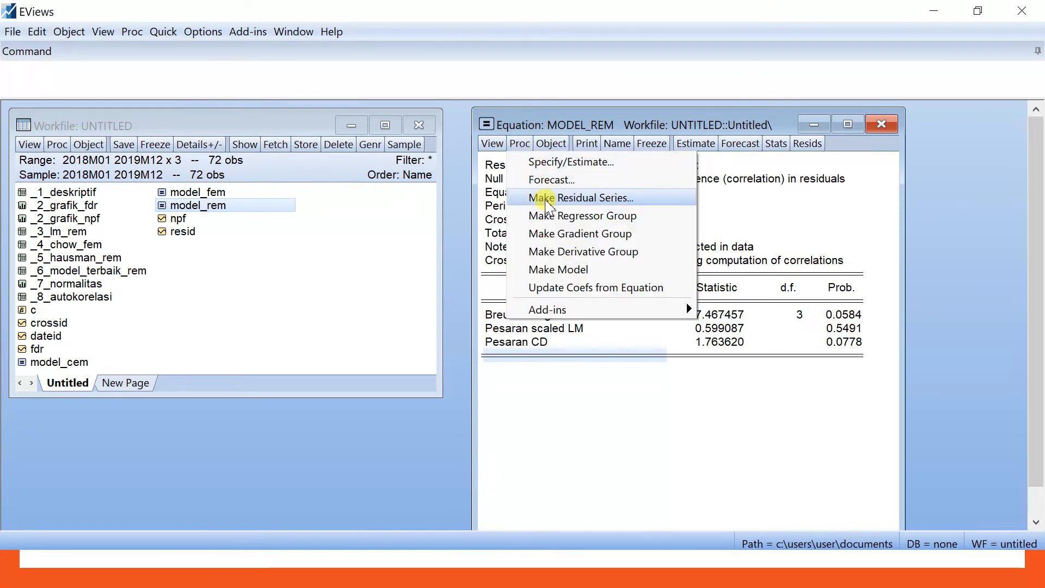
click(549, 202)
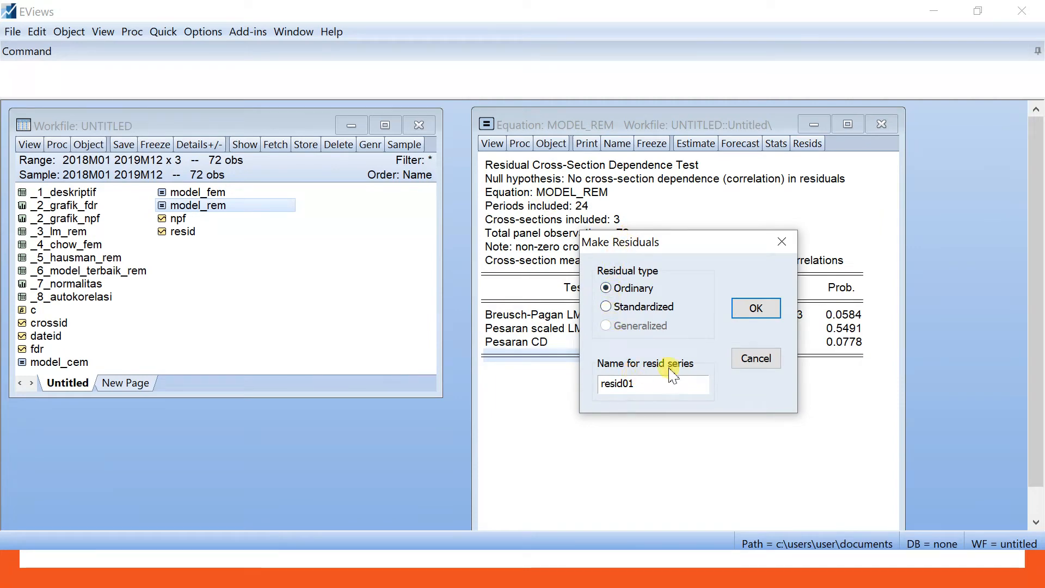
click(756, 308)
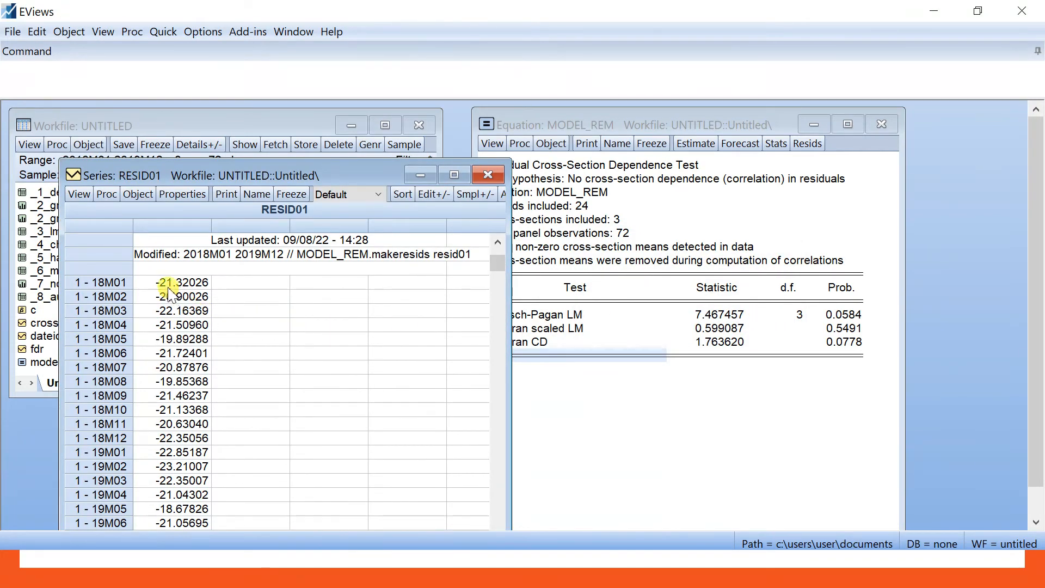
- Look through the resid01 values for all three cross-sections and close the series and the MODEL_REM equation
scroll(171, 294, down, 5)
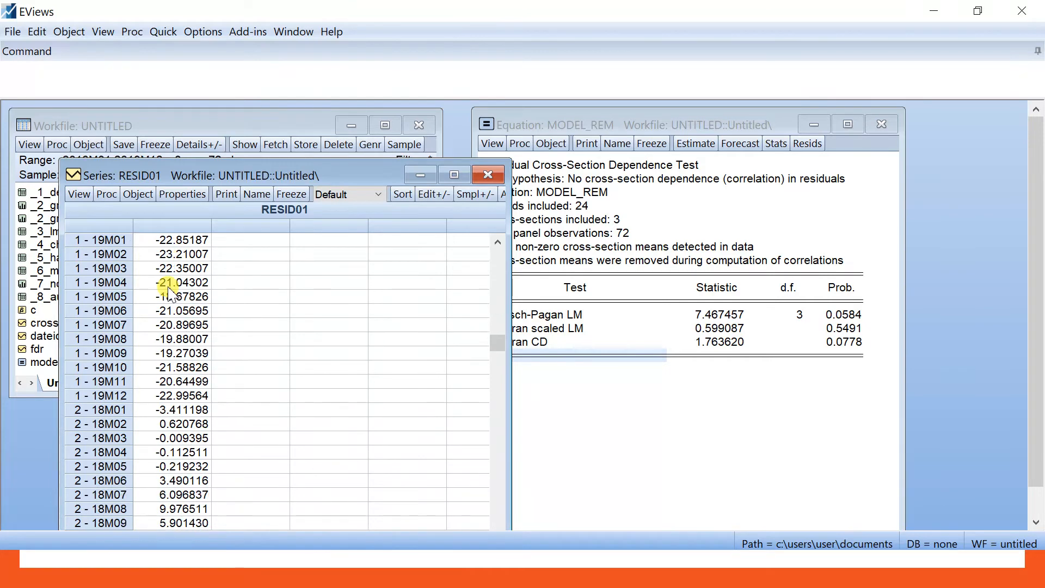
scroll(172, 294, down, 6)
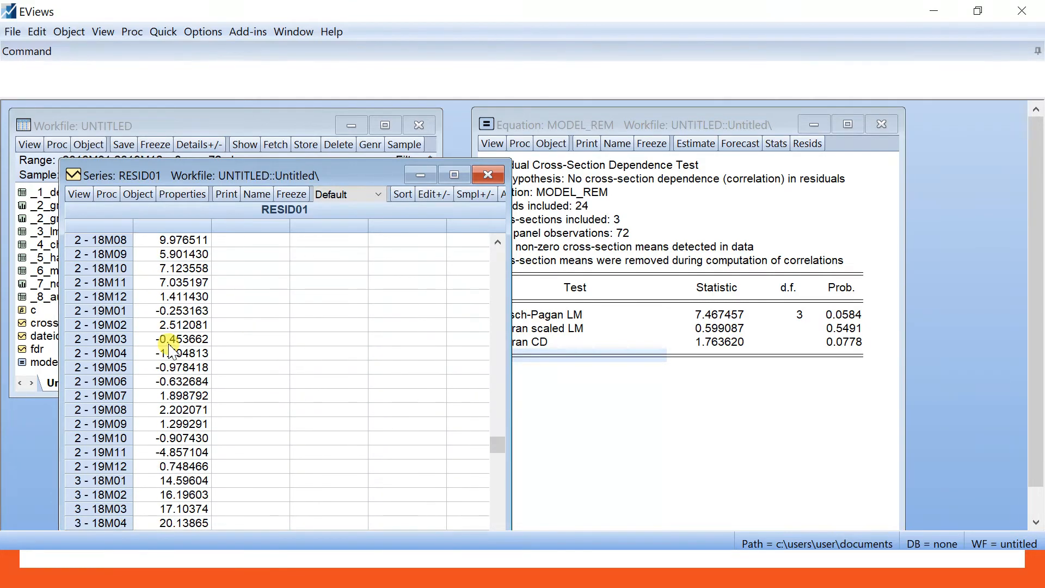
scroll(172, 348, down, 6)
scroll(172, 348, up, 14)
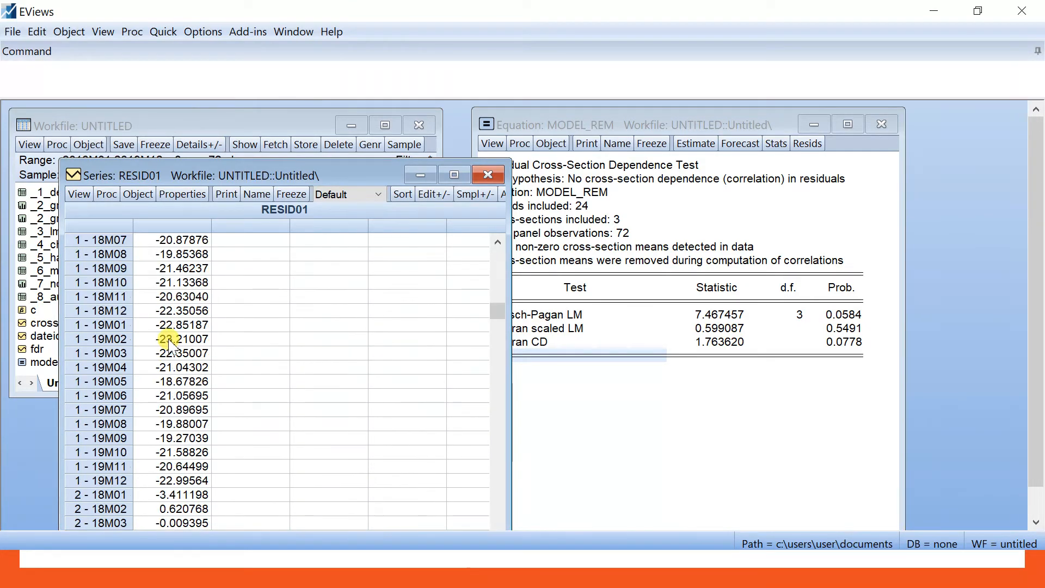
scroll(172, 344, up, 3)
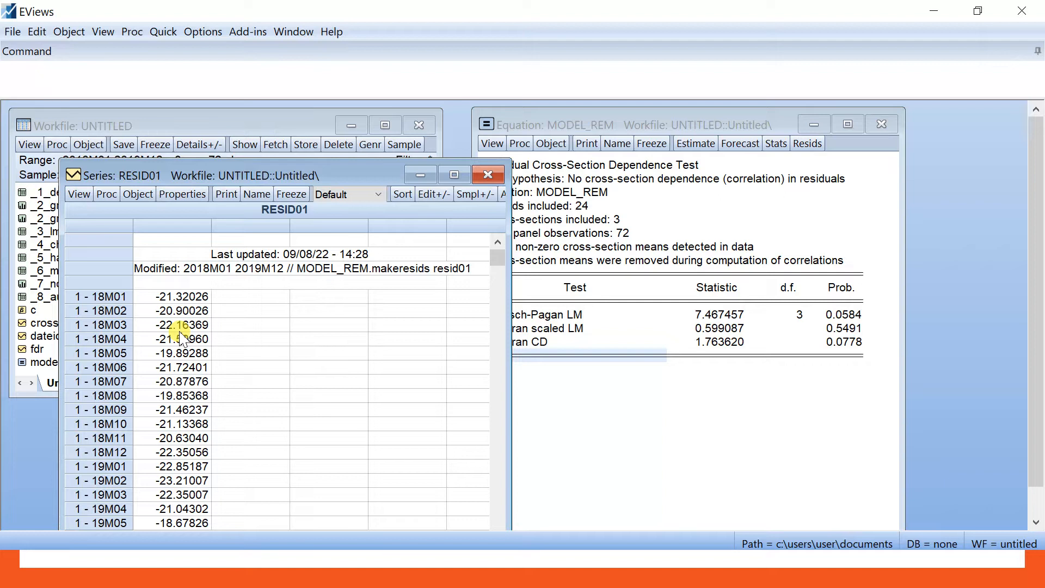
click(486, 175)
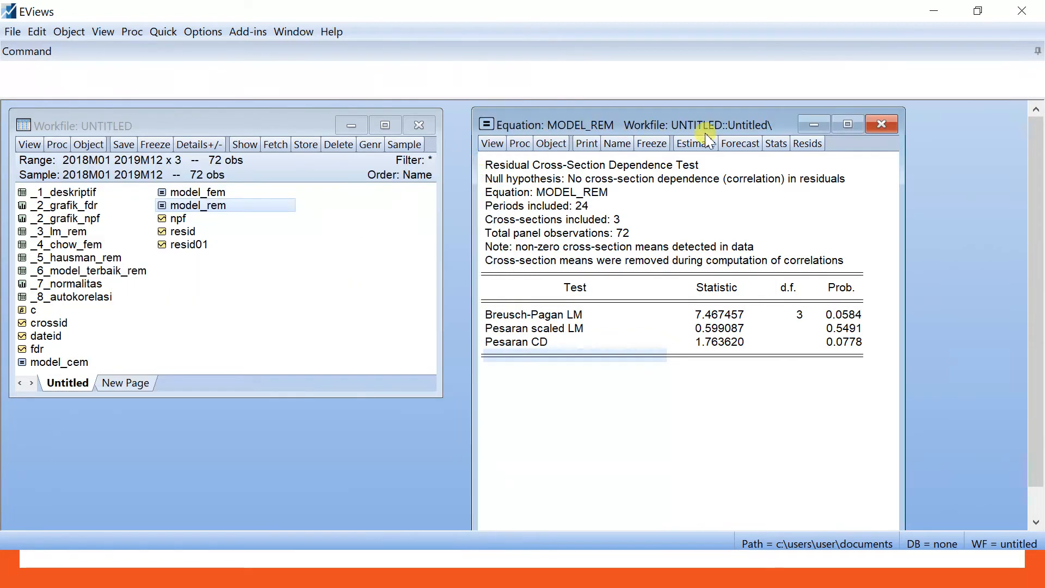
click(880, 126)
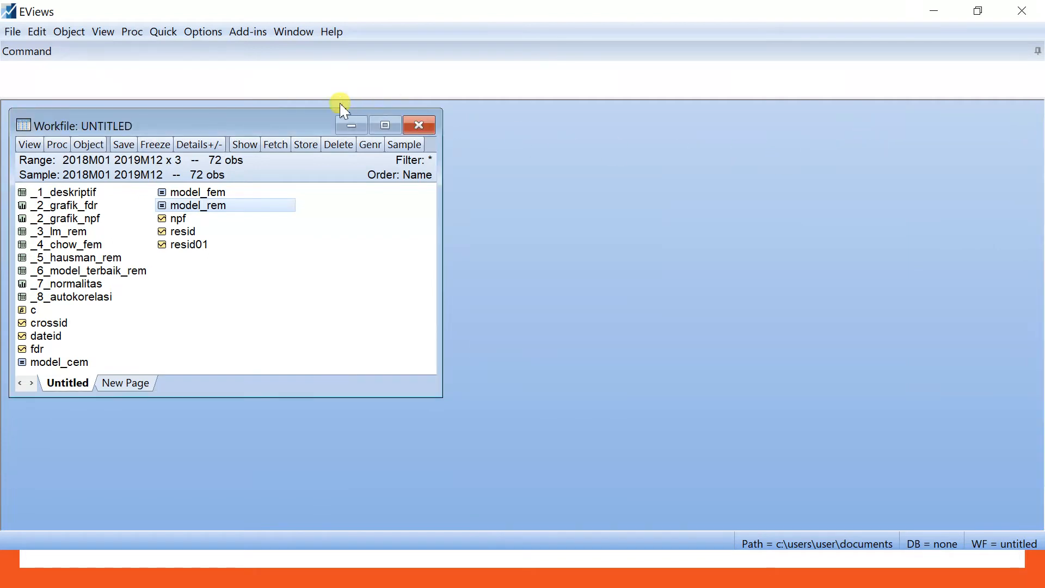
- Generate a series with the equation ABSER=ABS(RESID01) over the sample 2018M01 2019M12
click(162, 34)
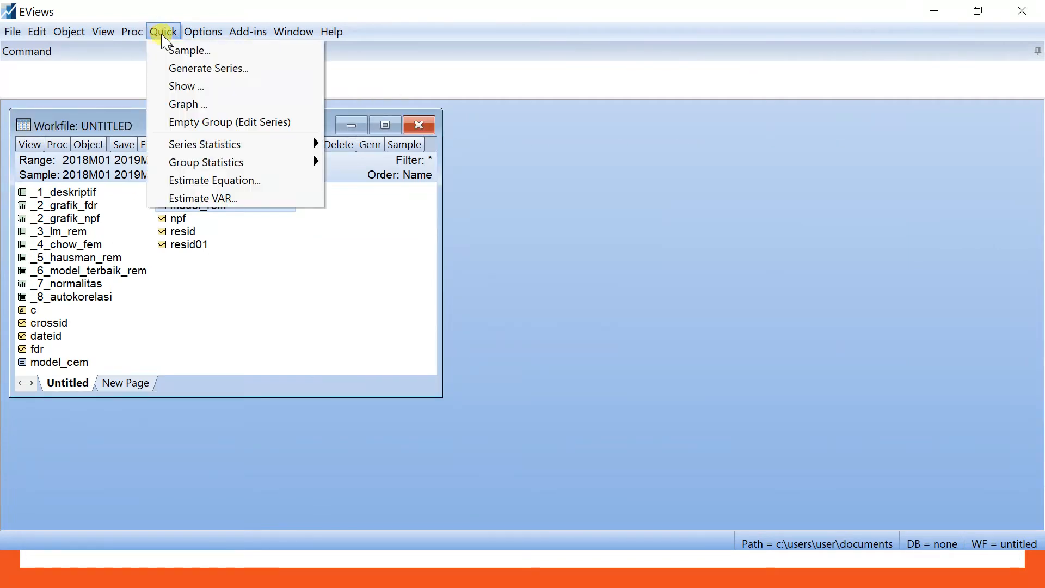
click(169, 70)
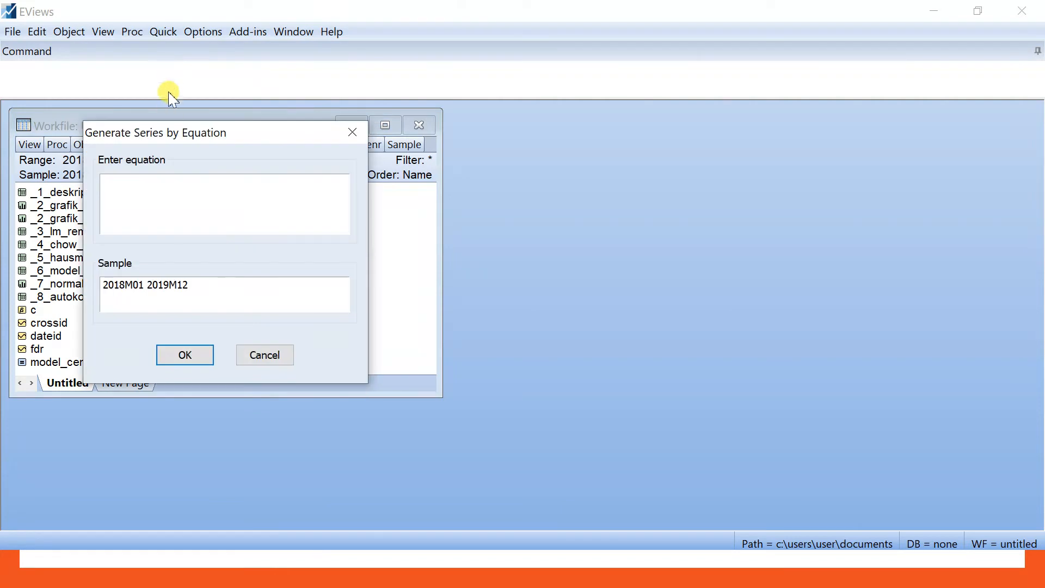
drag(172, 135, 548, 156)
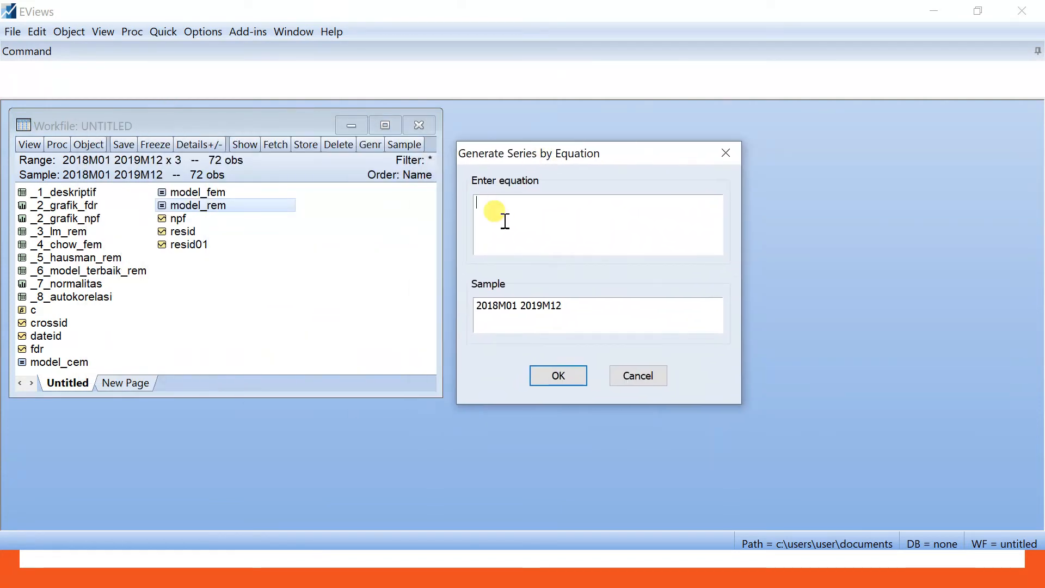
text(ABSER=)
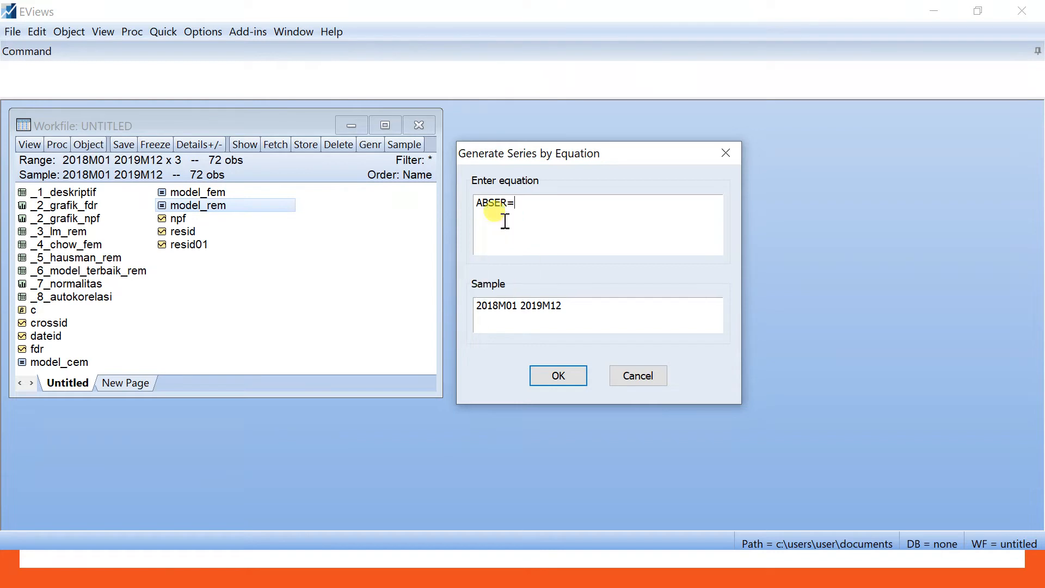
text(ABS(RE)
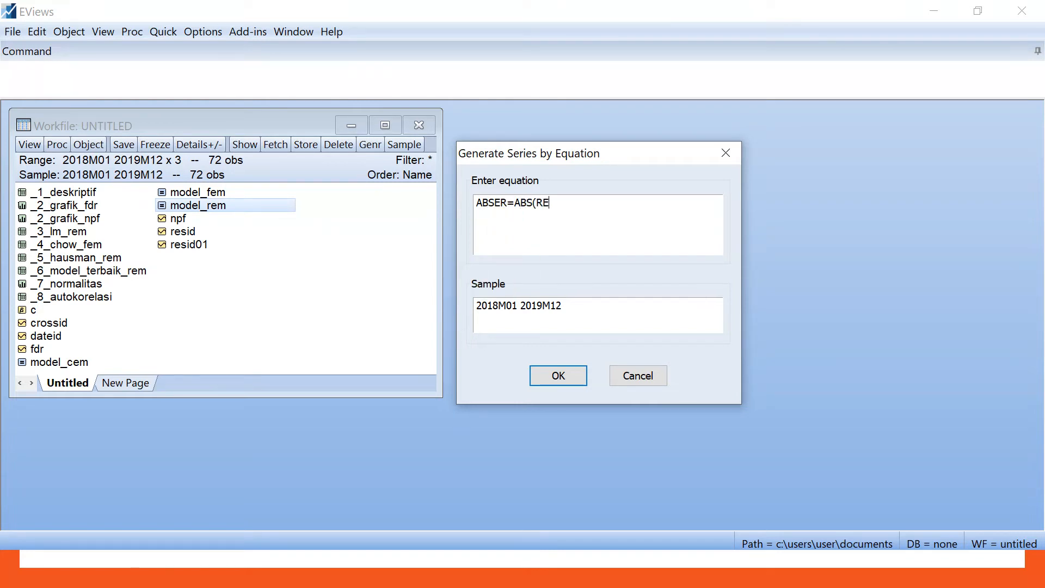
text(SID01))
click(580, 376)
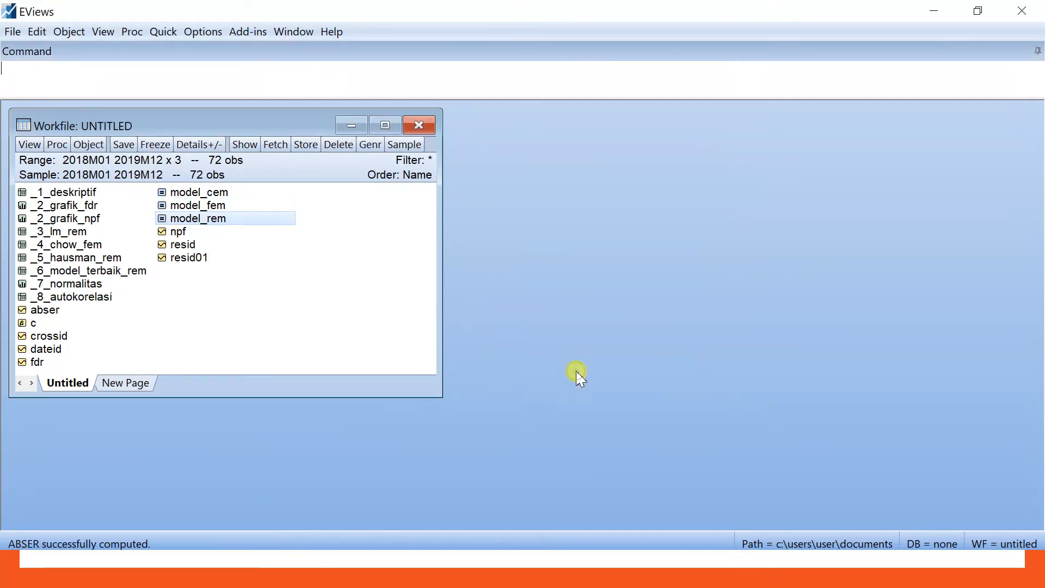
- Open the abser series, check its absolute residual values and close it
click(46, 314)
double_click(46, 315)
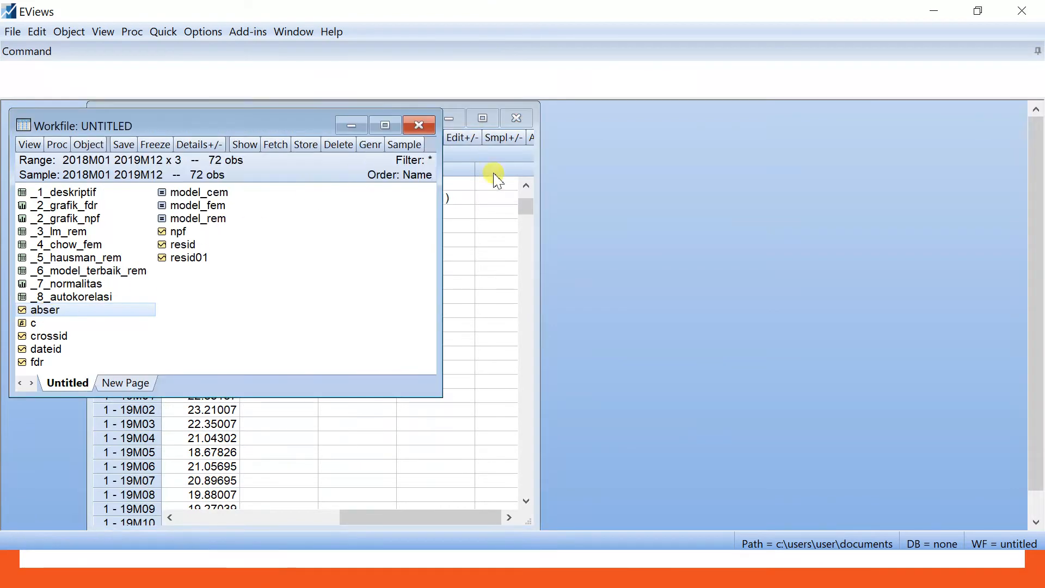
click(477, 190)
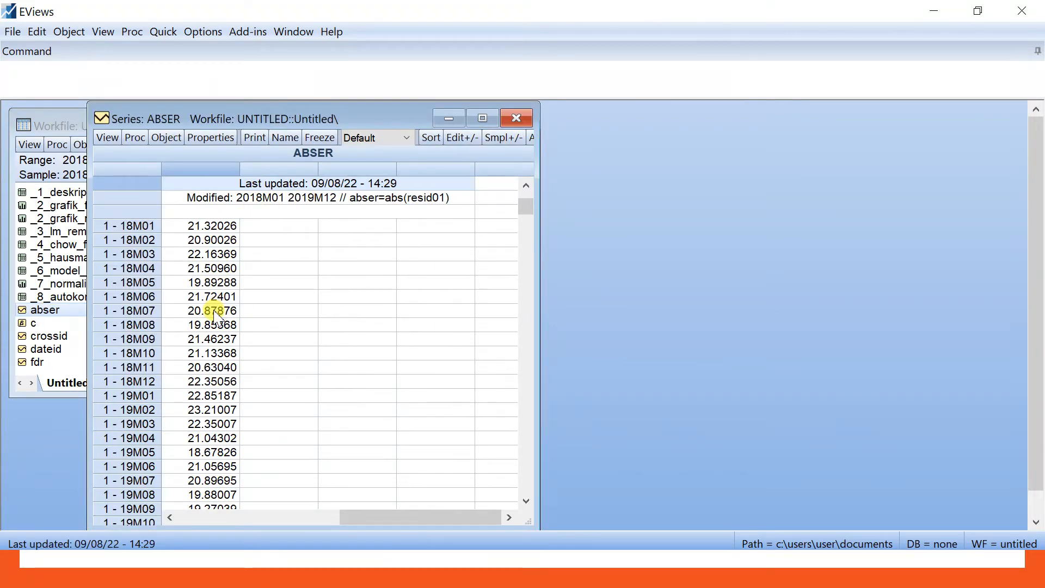
click(517, 118)
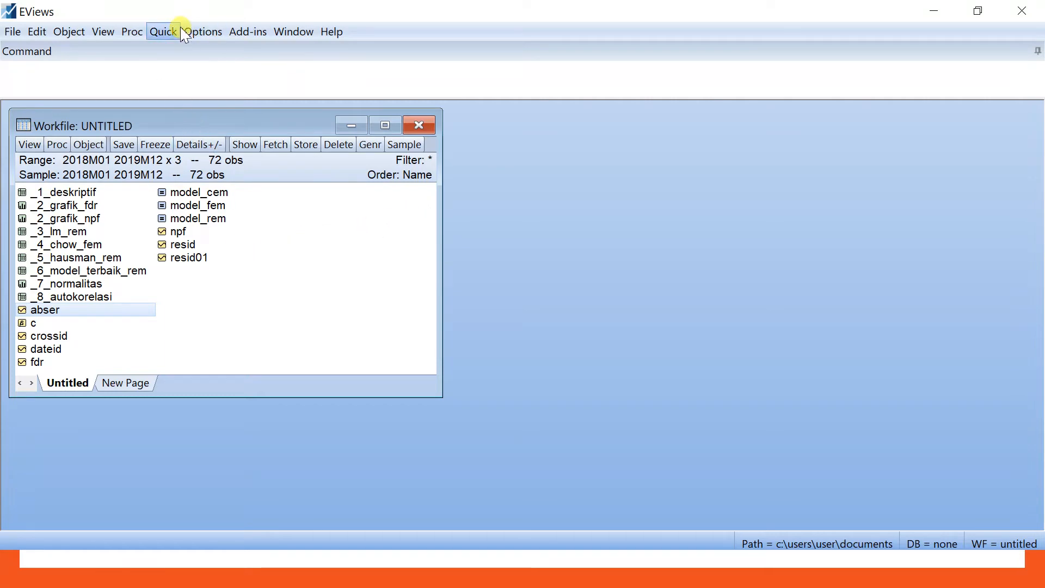
- Start a new equation estimation specified as ABSER C NPF, using least squares over the sample 2018M01 2019M12
click(173, 32)
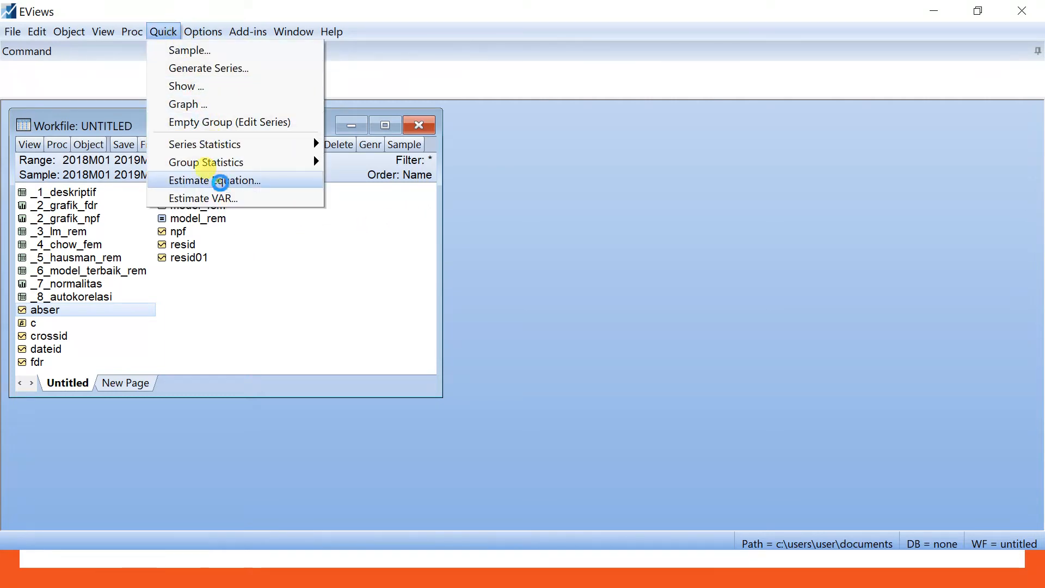
click(216, 180)
text(AB)
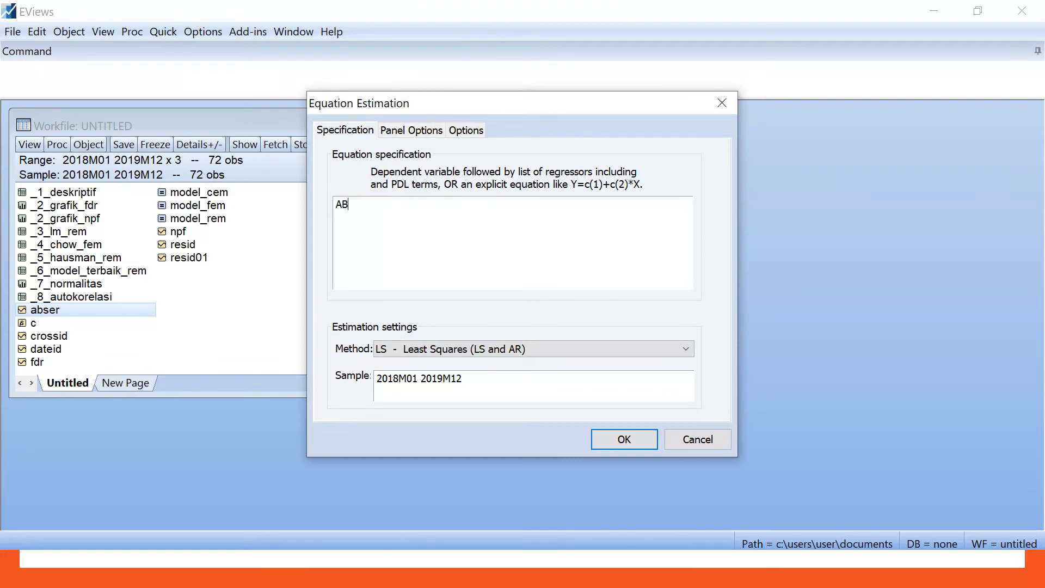
text(SRES)
key(BackSpace)
key(BackSpace)
key(BackSpace)
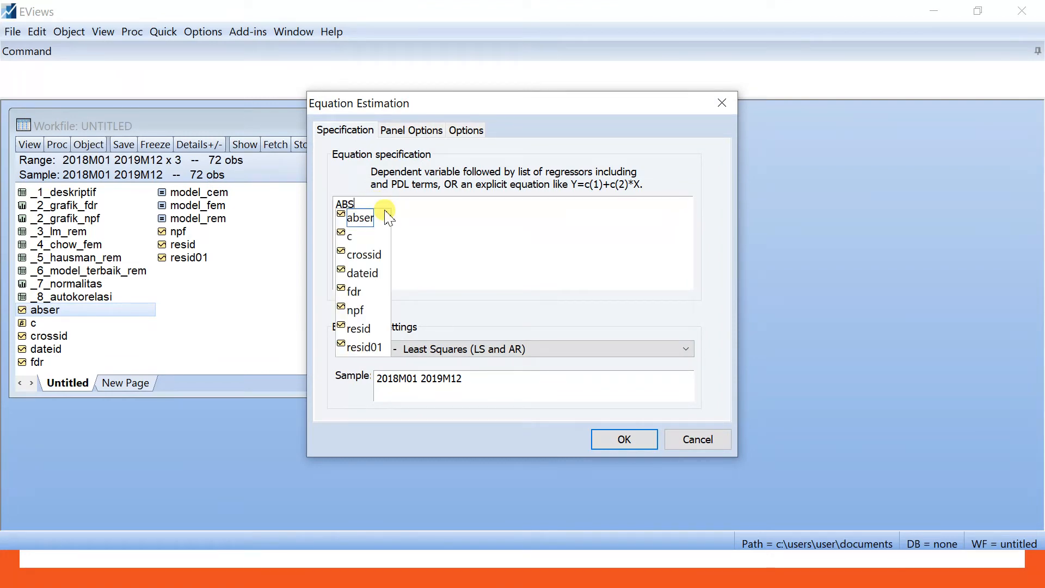
text(ER)
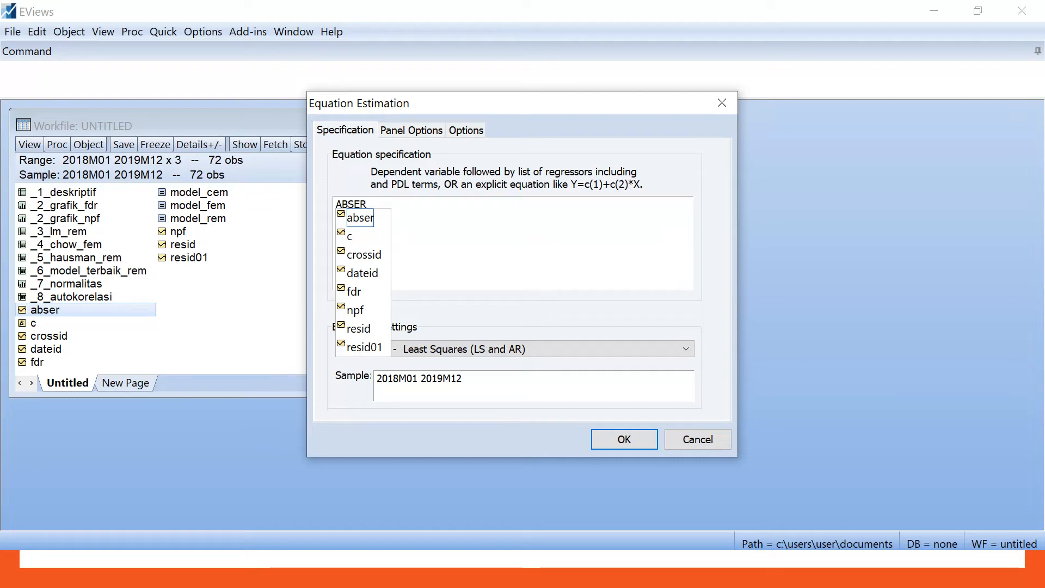
click(373, 206)
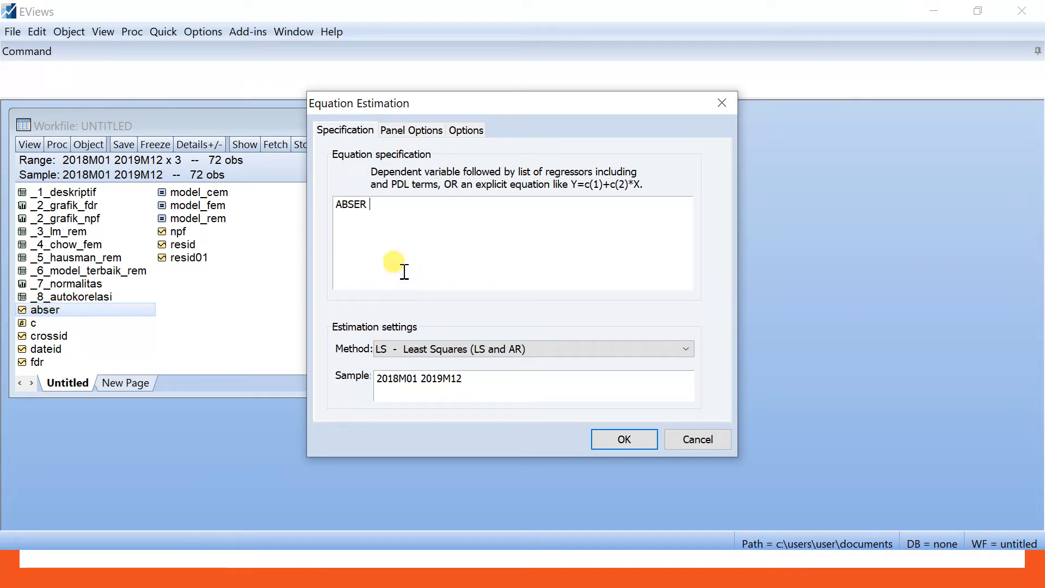
text(C NPF)
drag(504, 105, 659, 134)
click(612, 238)
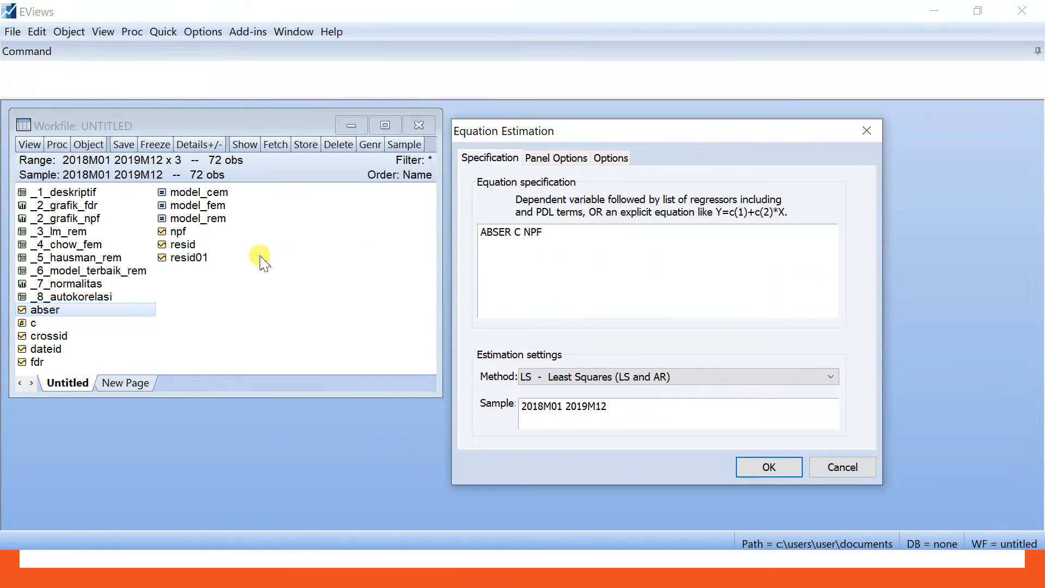
- Estimate the ABSER equation with random cross-section effects and check the probability of NPF in the output
click(555, 159)
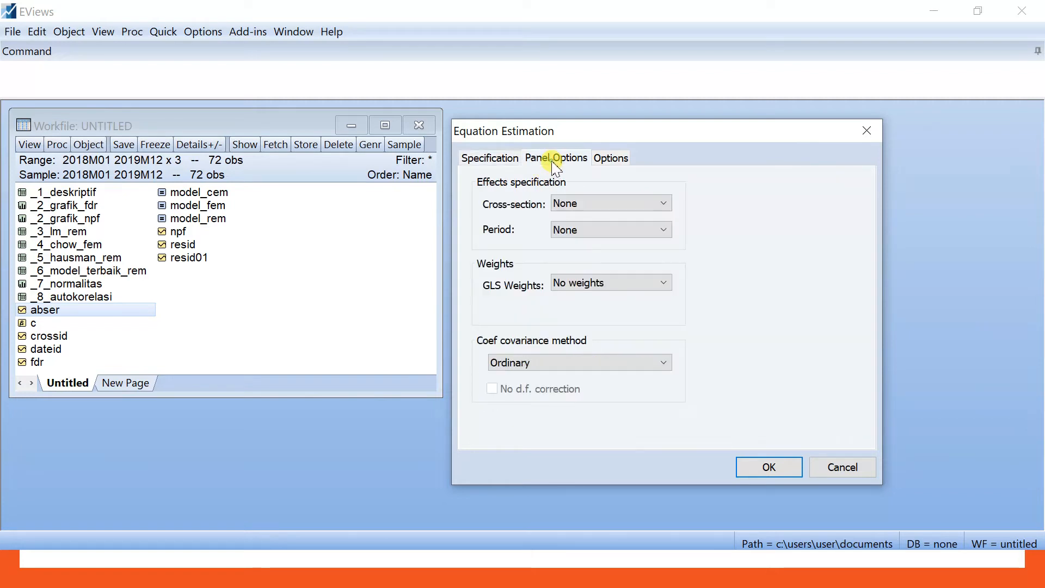
click(559, 205)
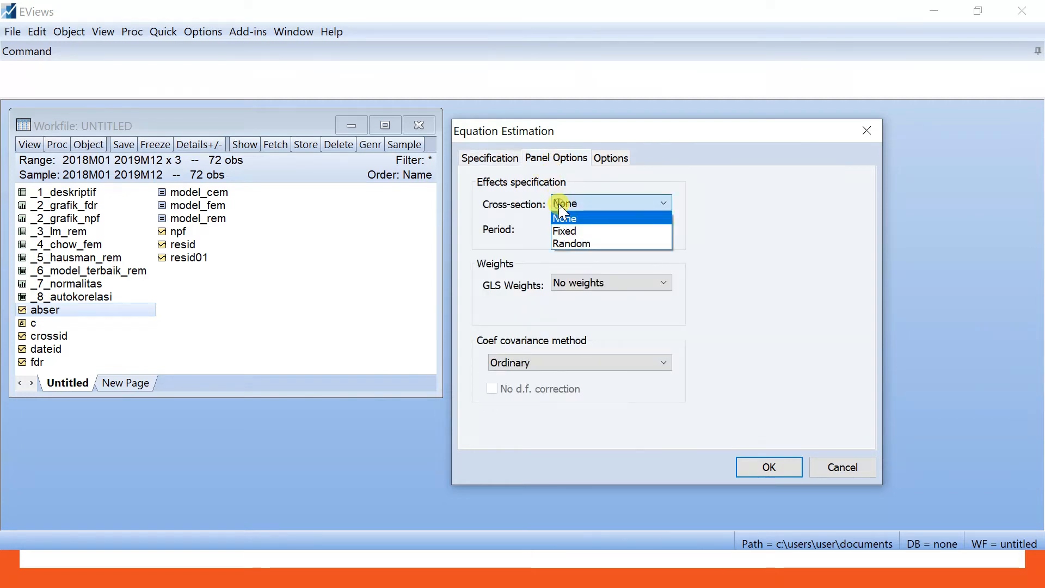
click(564, 244)
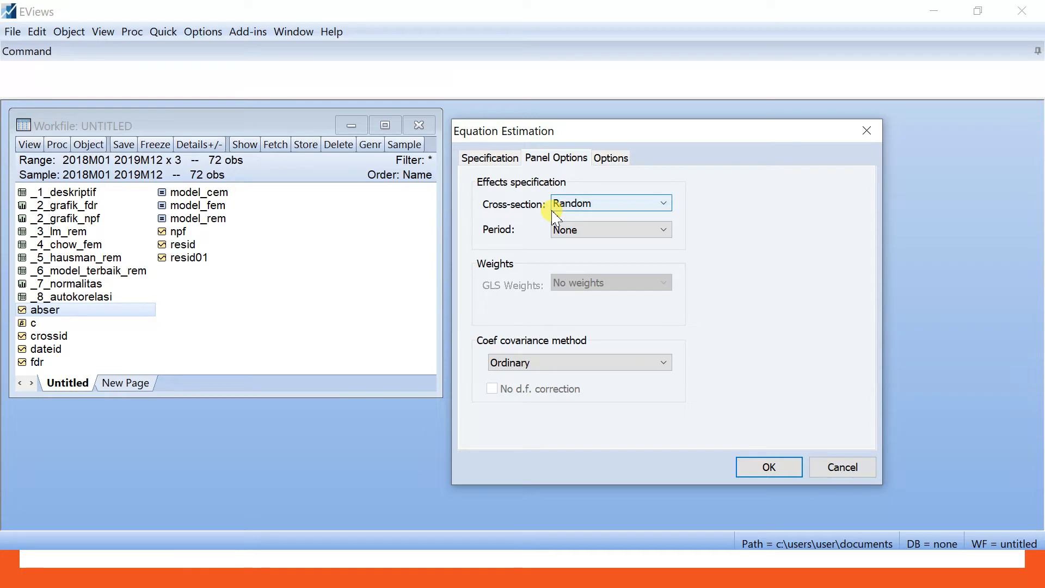
click(487, 158)
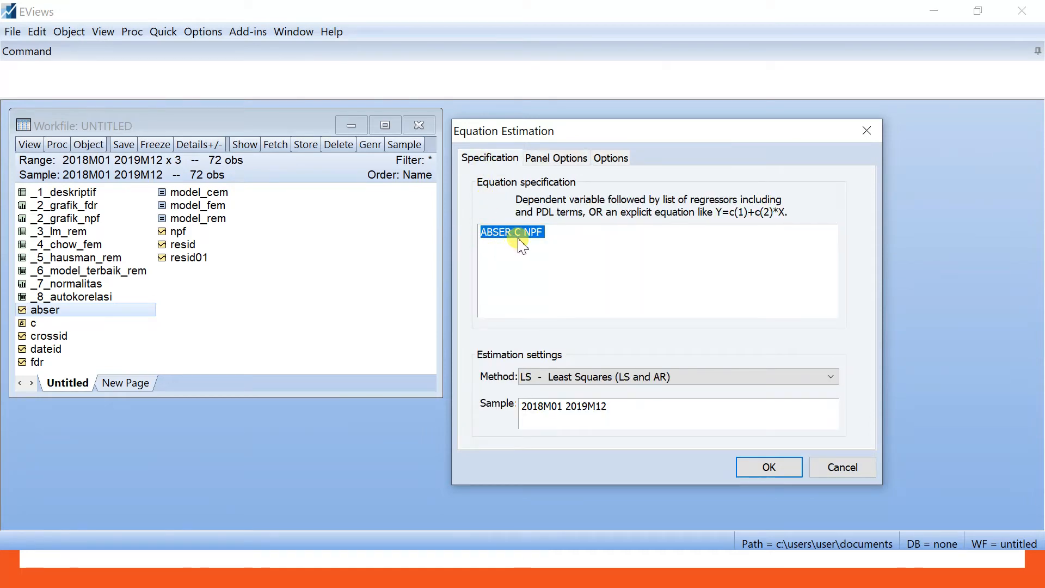
click(758, 477)
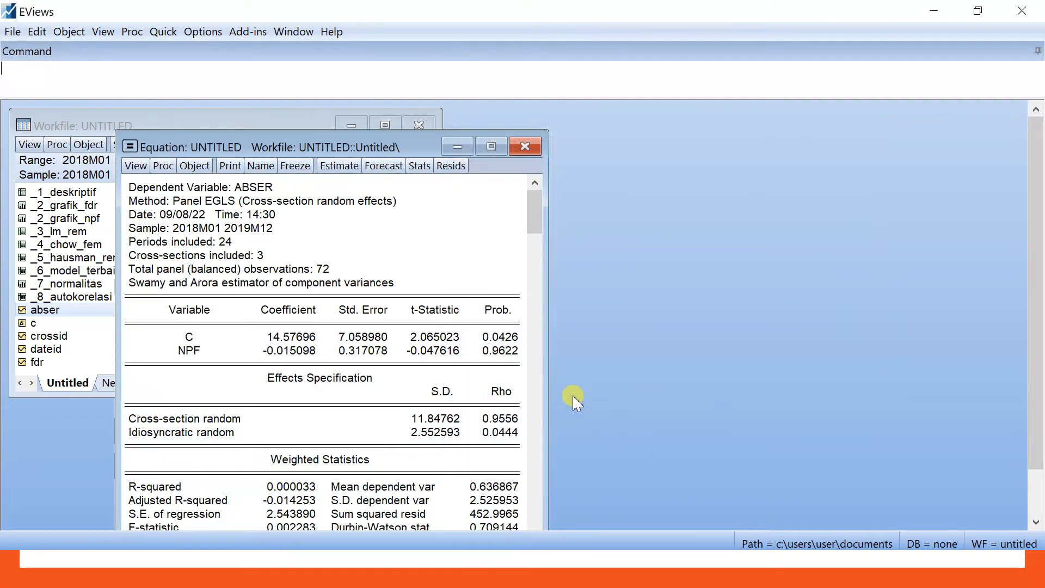
drag(357, 143, 696, 110)
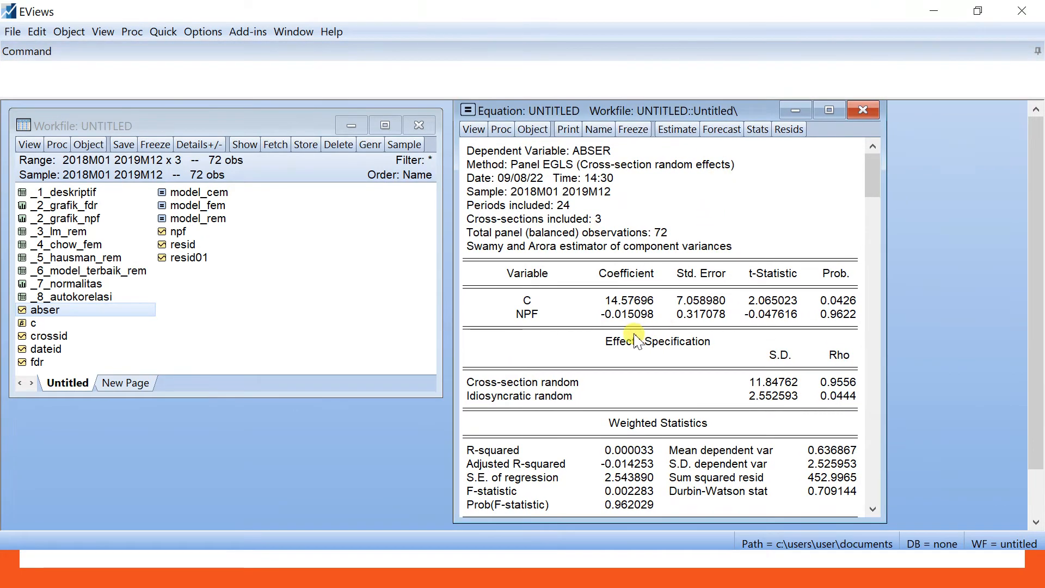
click(520, 314)
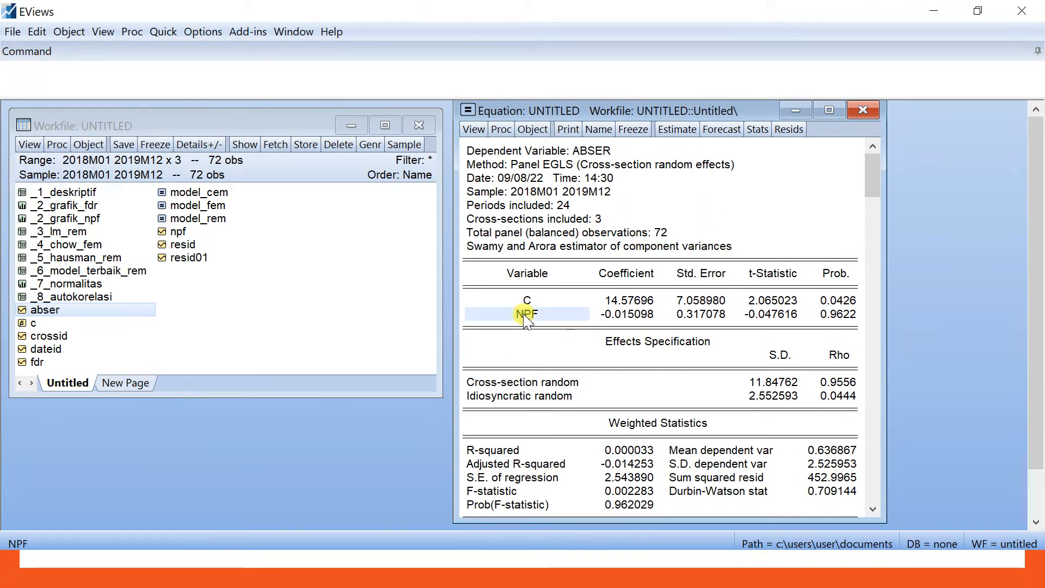
click(837, 315)
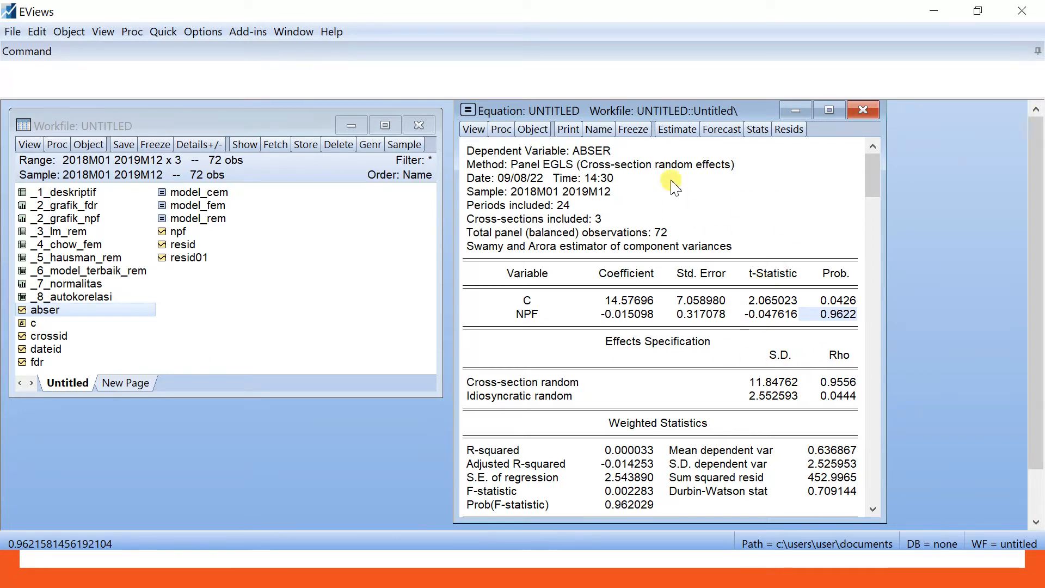
- Freeze the ABSER regression output as a table named _9_HETEROSKEDASTISITAS and close the table
click(629, 132)
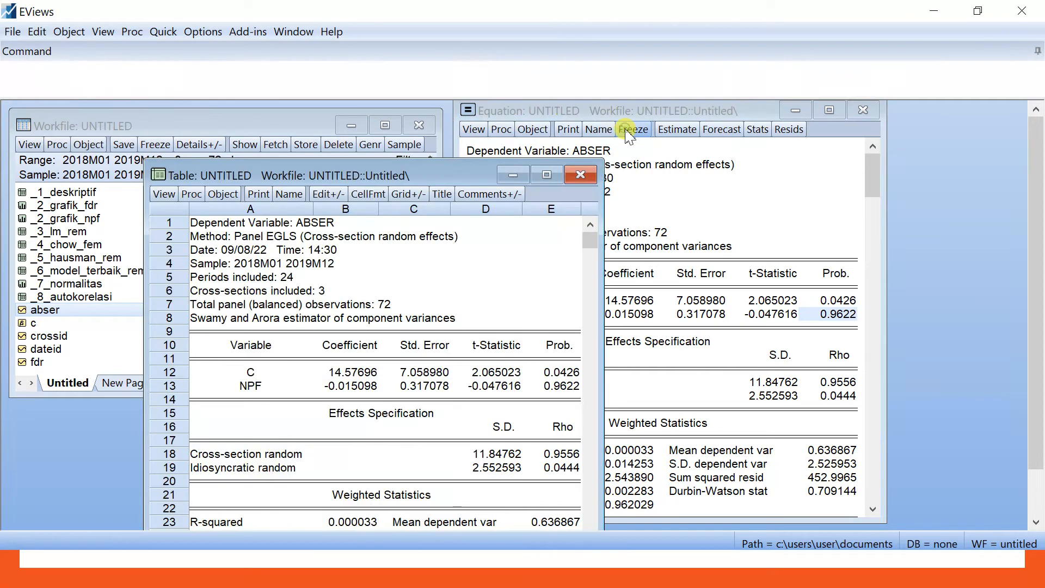
click(299, 195)
text(_)
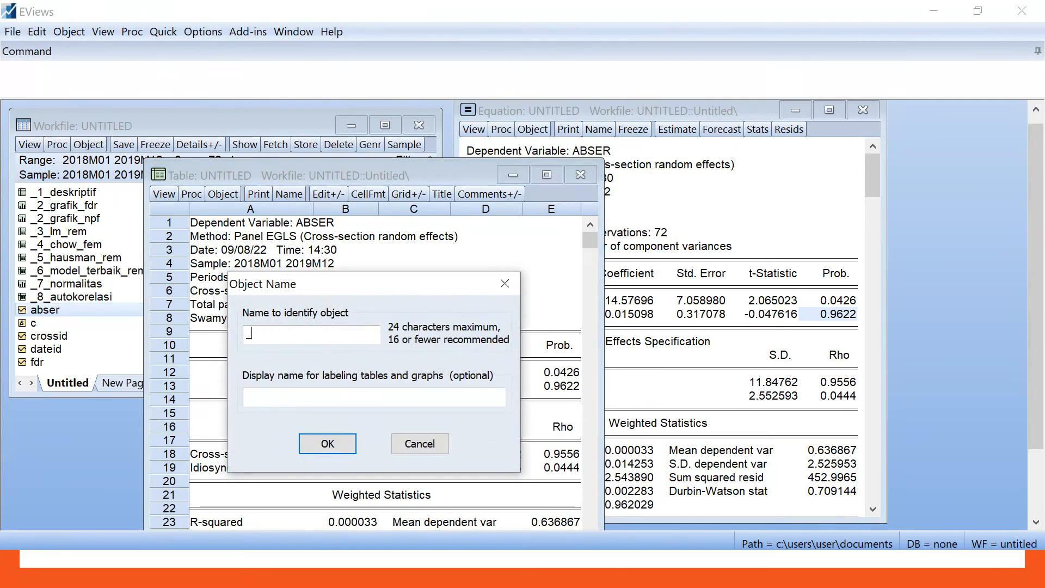
text(9_HETER)
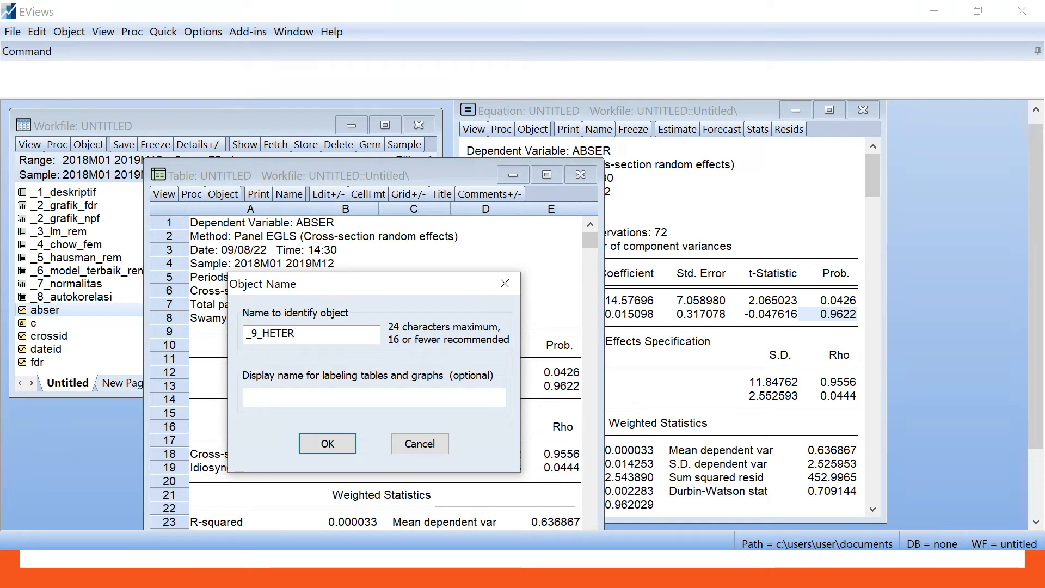
text(OSKEDASTISITAS)
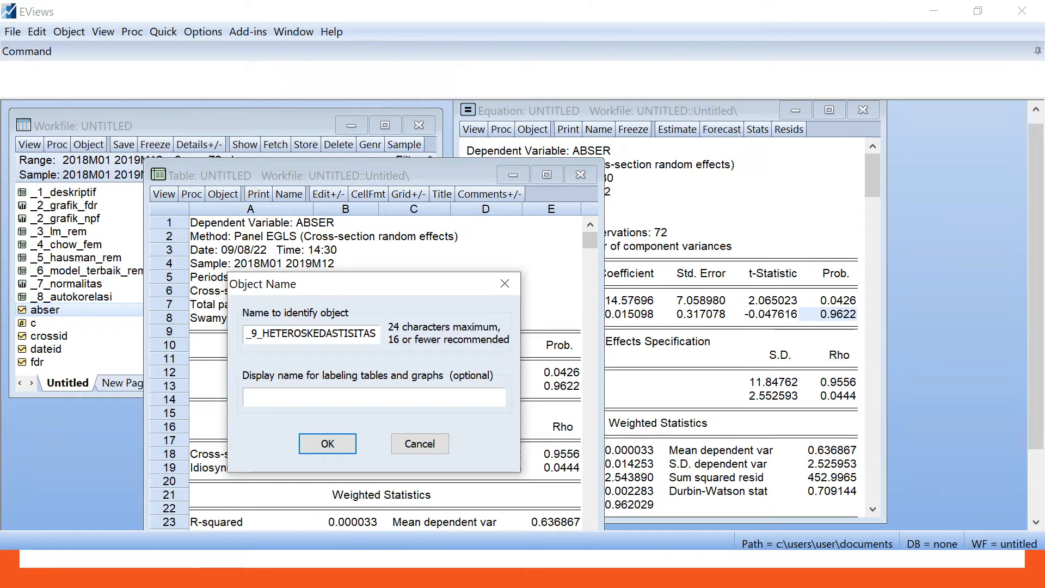
key(Return)
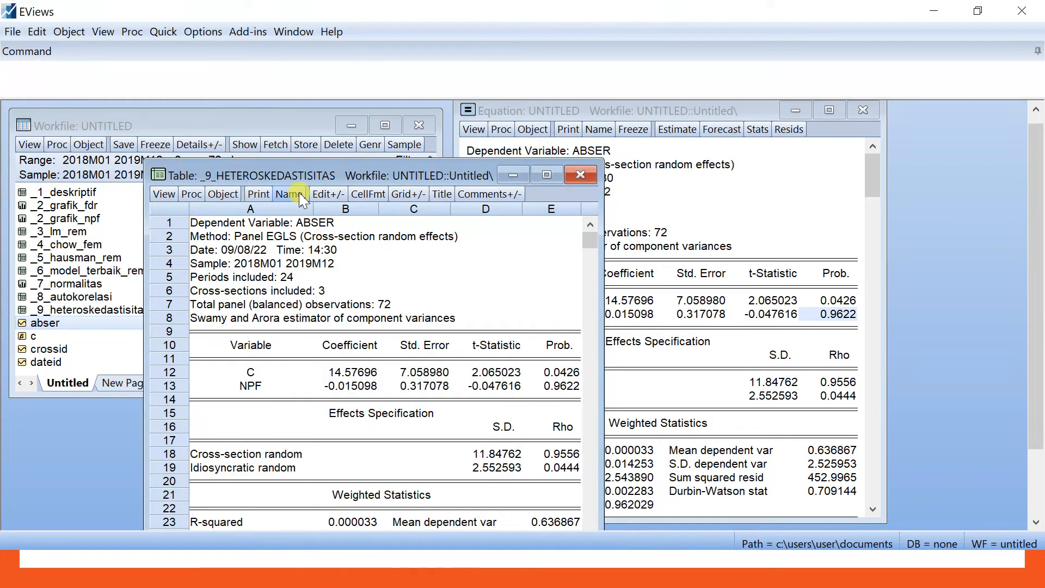
click(588, 176)
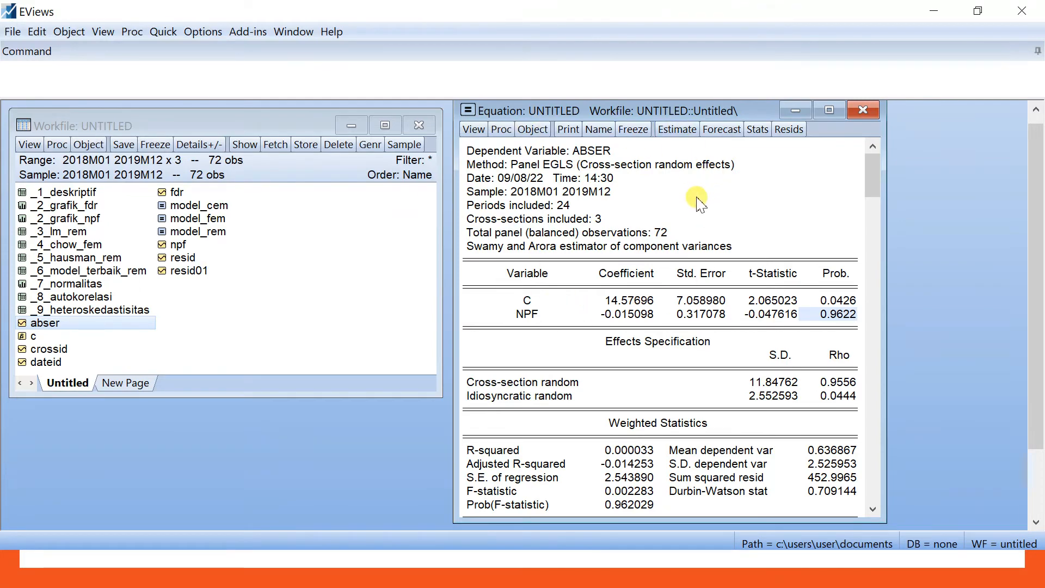
- Save the ABSER equation in the workfile under the name UJI_GLEJSER and close it
click(604, 136)
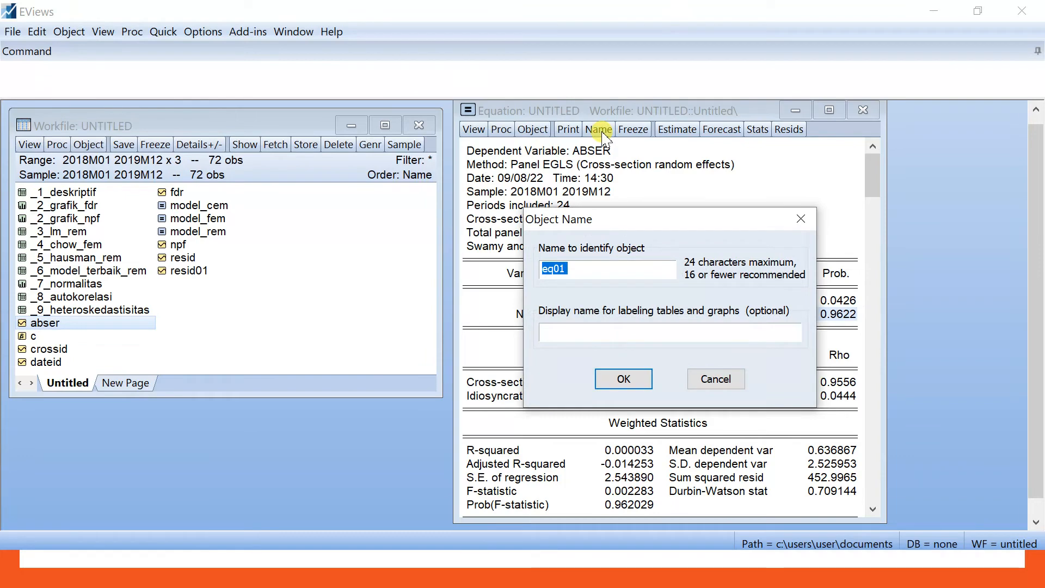
text(UJI_GLEJSER)
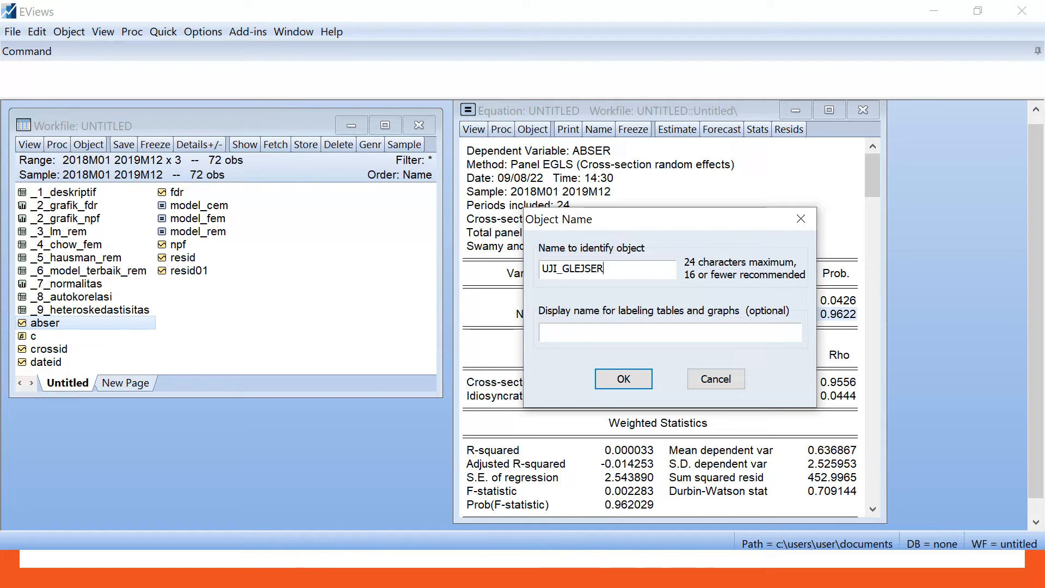
key(Return)
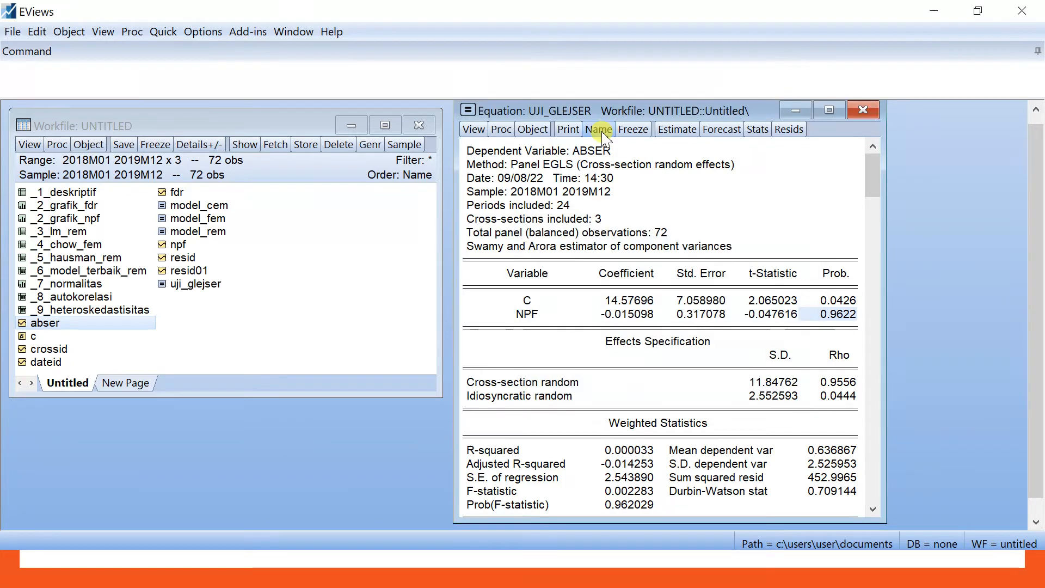
click(863, 113)
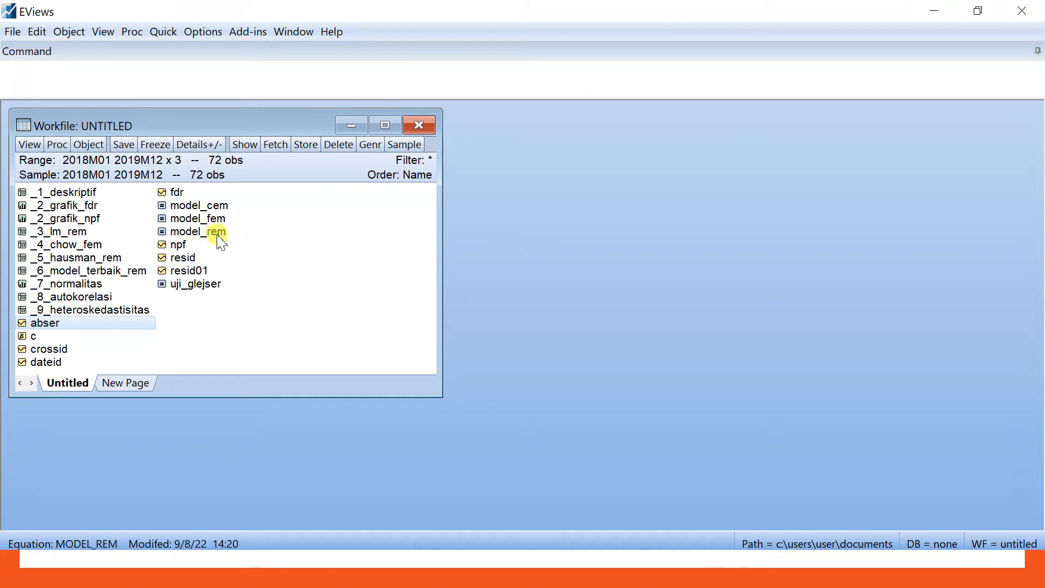
- Open the model_rem equation beside the workfile and display its cross-section random effects
double_click(219, 233)
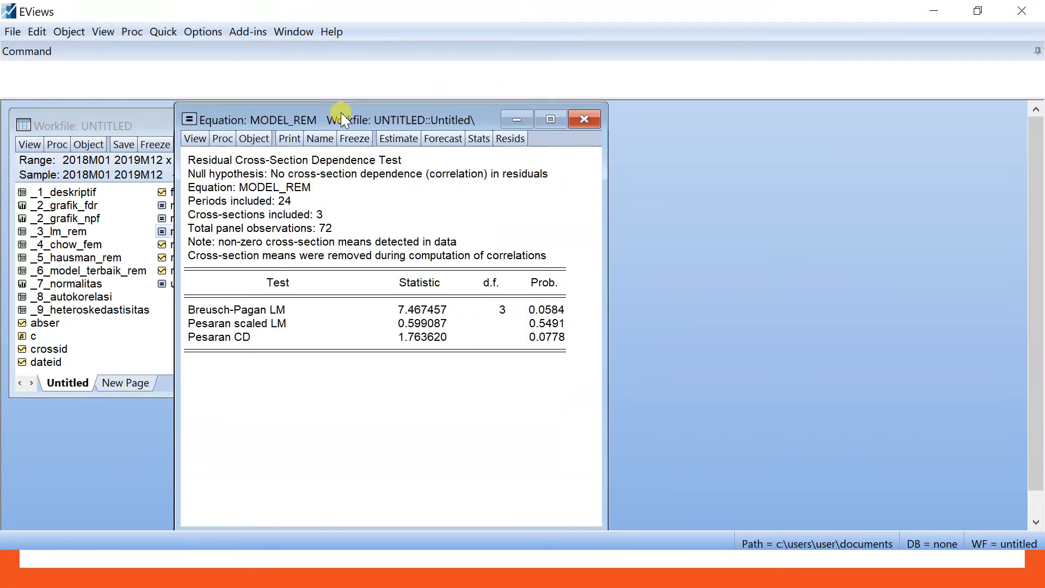
drag(339, 119, 624, 122)
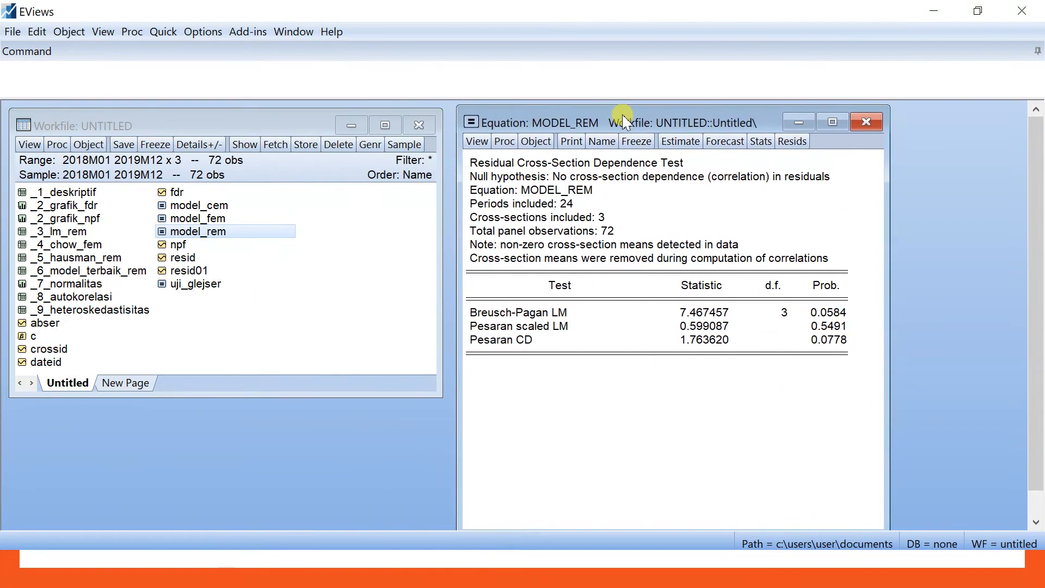
click(471, 142)
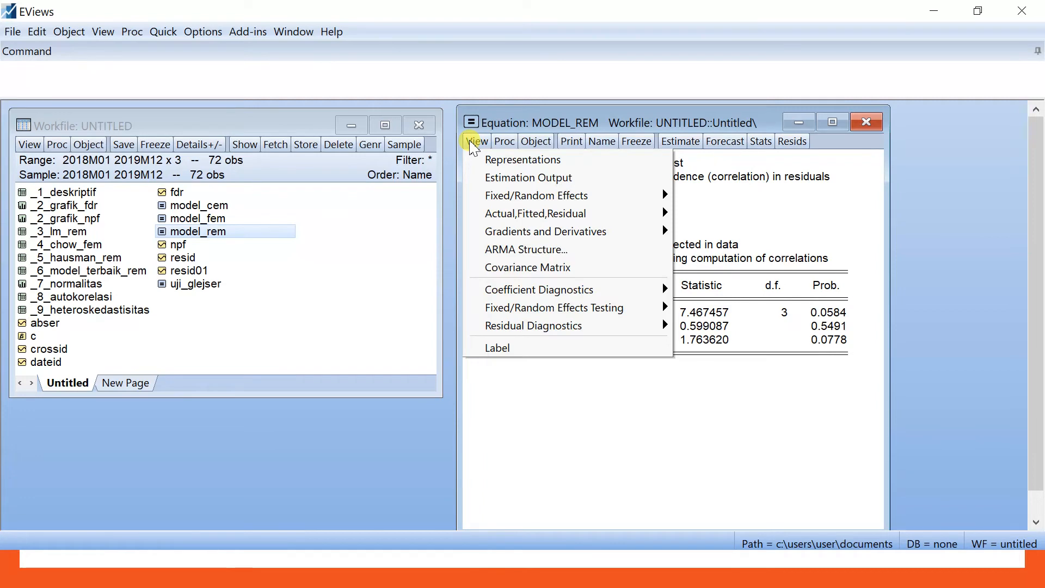
mouse_move(500, 201)
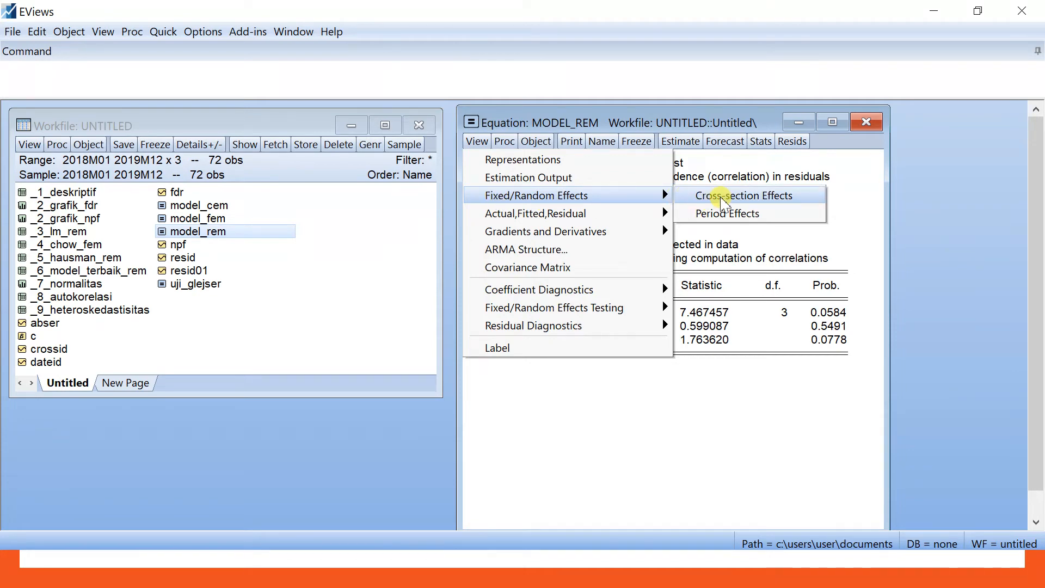
click(722, 196)
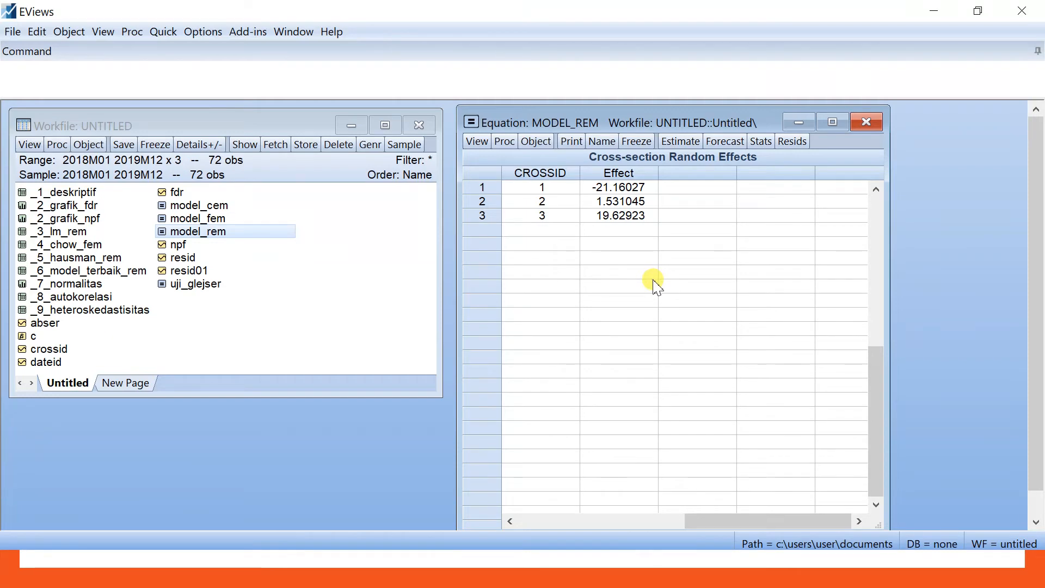
- Freeze the cross-section random effects of MODEL_REM as a table named _10_CS_EFFECT_REM
click(637, 142)
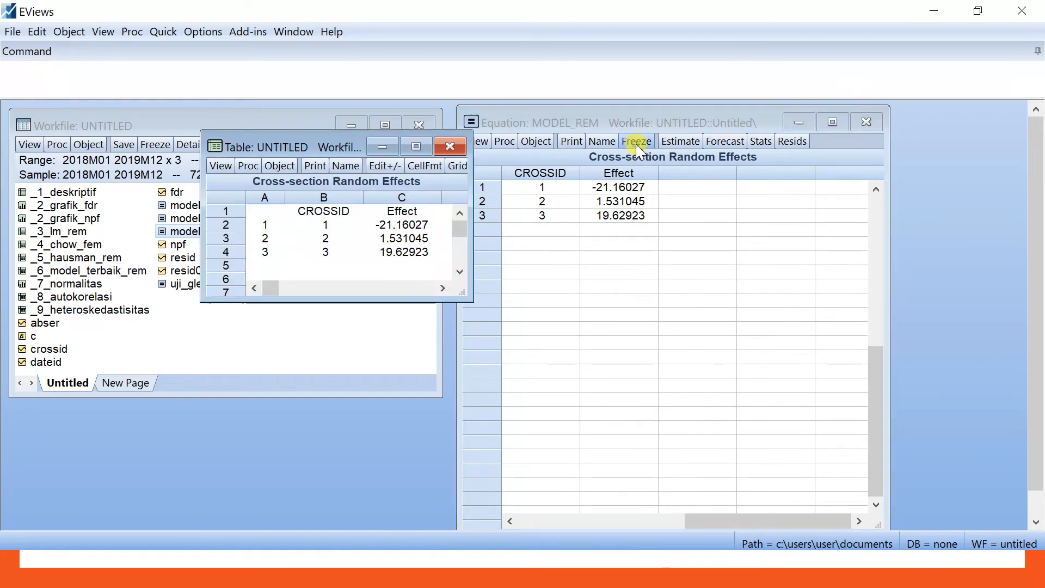
click(340, 169)
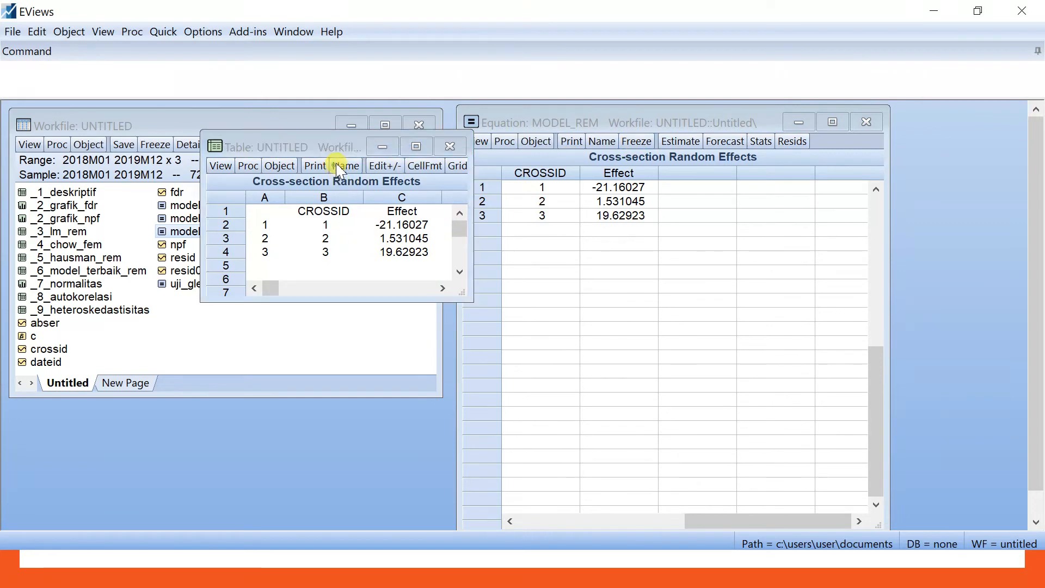
key(BackSpace)
text(_10_)
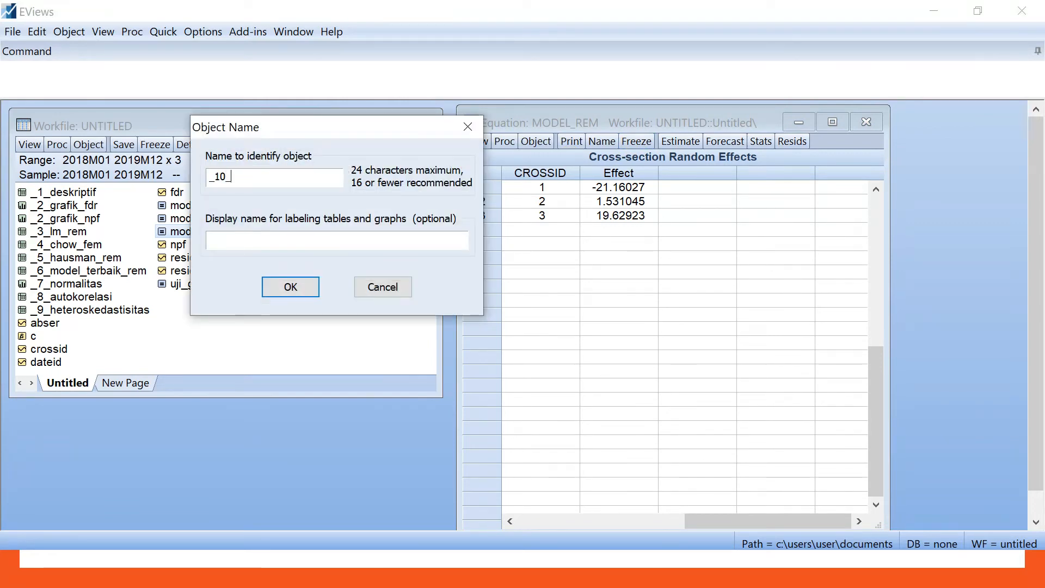
text(cROSS_SECTION)
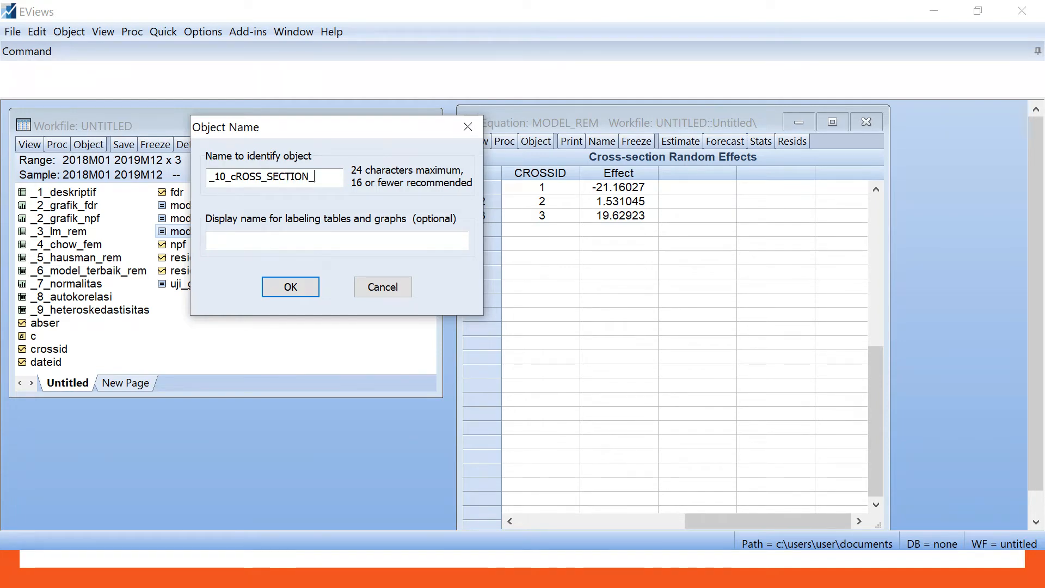
text(_REM)
key(BackSpace)
key(BackSpace)
key(BackSpace)
key(BackSpace)
key(BackSpace)
key(BackSpace)
key(BackSpace)
key(BackSpace)
key(BackSpace)
key(BackSpace)
key(BackSpace)
key(BackSpace)
key(BackSpace)
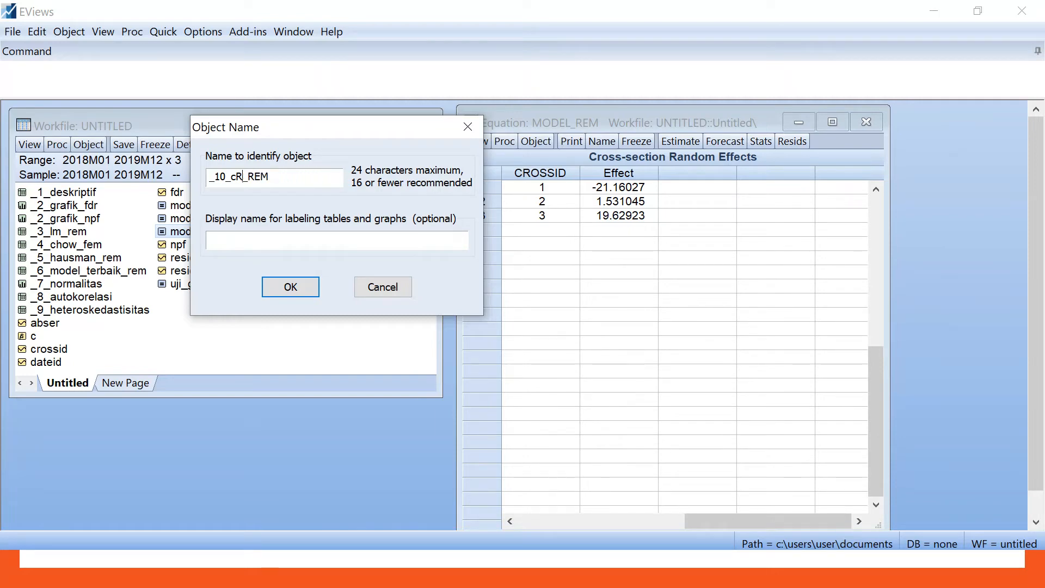
text(CS_EFFECT_)
key(Return)
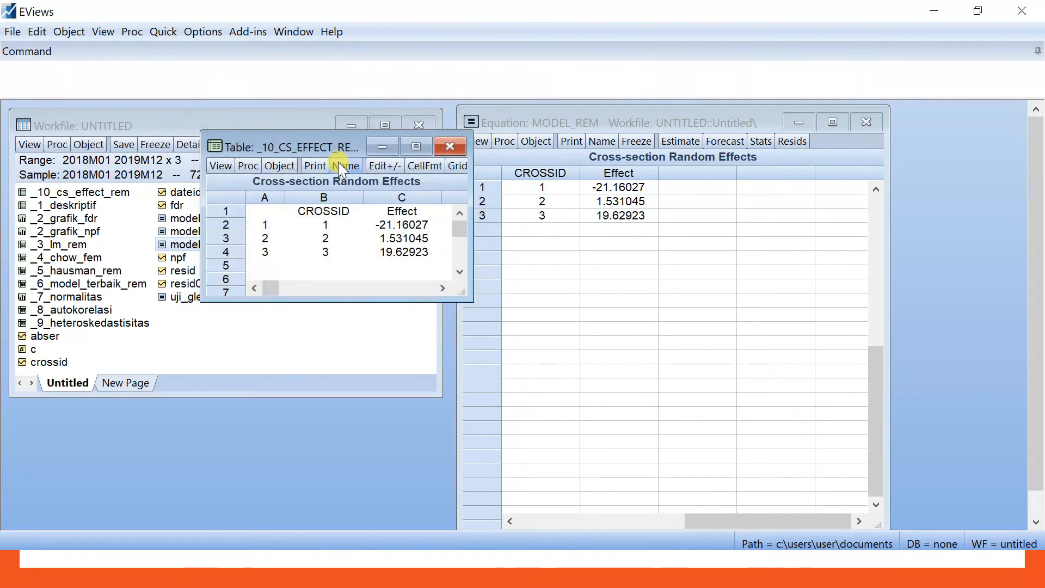
- Close the cross-section effects table and the MODEL_REM equation, and open the _6_model_terbaik_rem table from the workfile
click(455, 147)
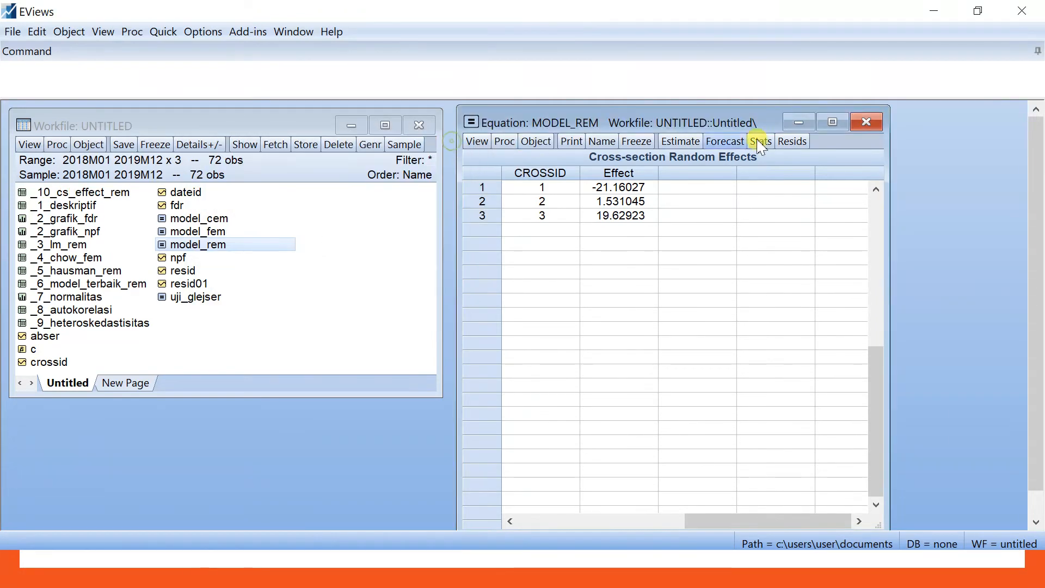
click(873, 122)
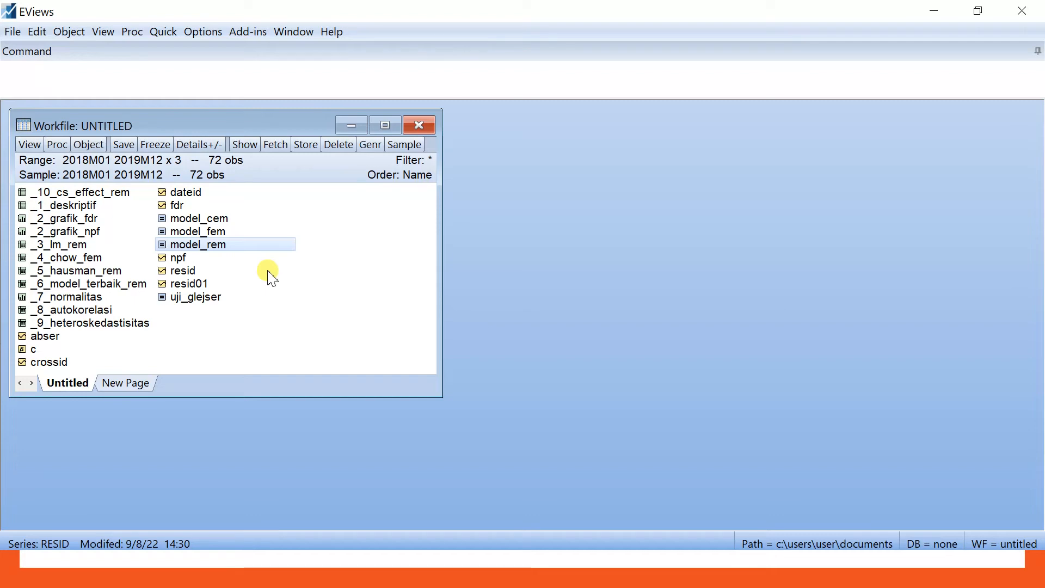
double_click(123, 283)
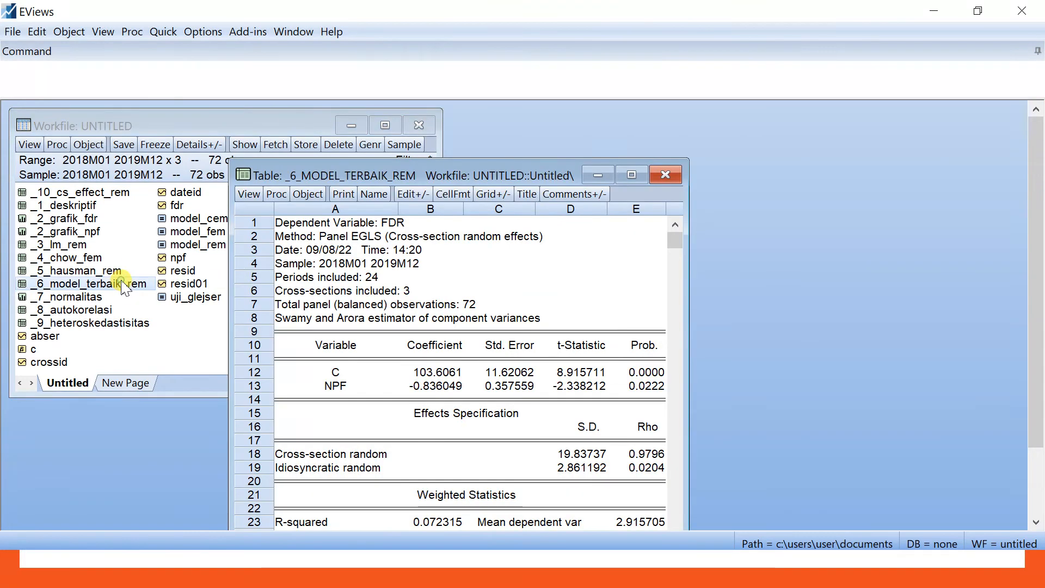
- Copy the variable coefficient block in rows 9 to 14 as text, with numbers as displayed
scroll(391, 305, down, 2)
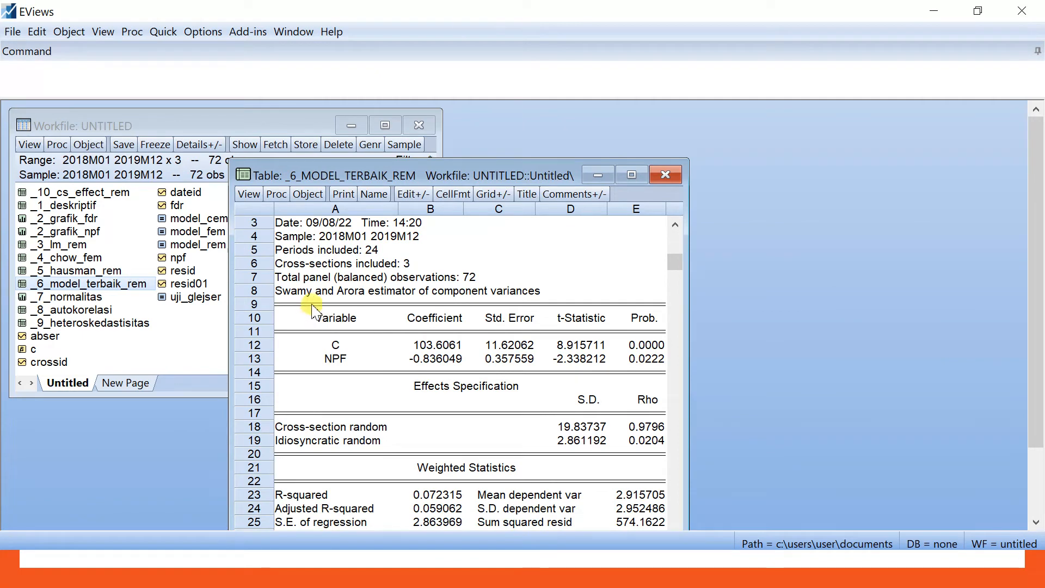
drag(290, 307, 645, 380)
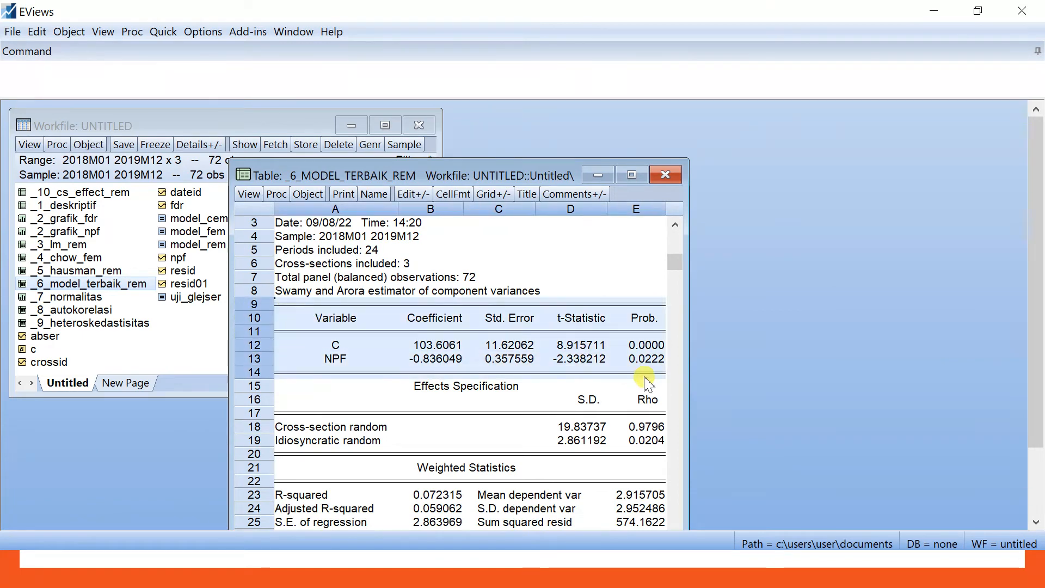
key(ctrl+c)
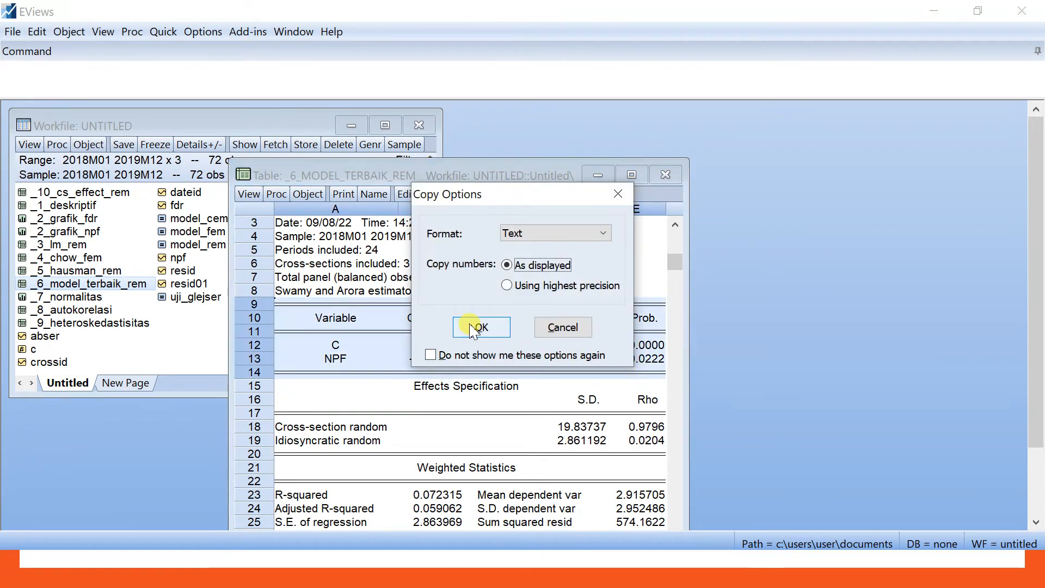
click(472, 330)
- Switch to the running PowerPoint slide show and advance to the Model REM slide
key(alt+Tab)
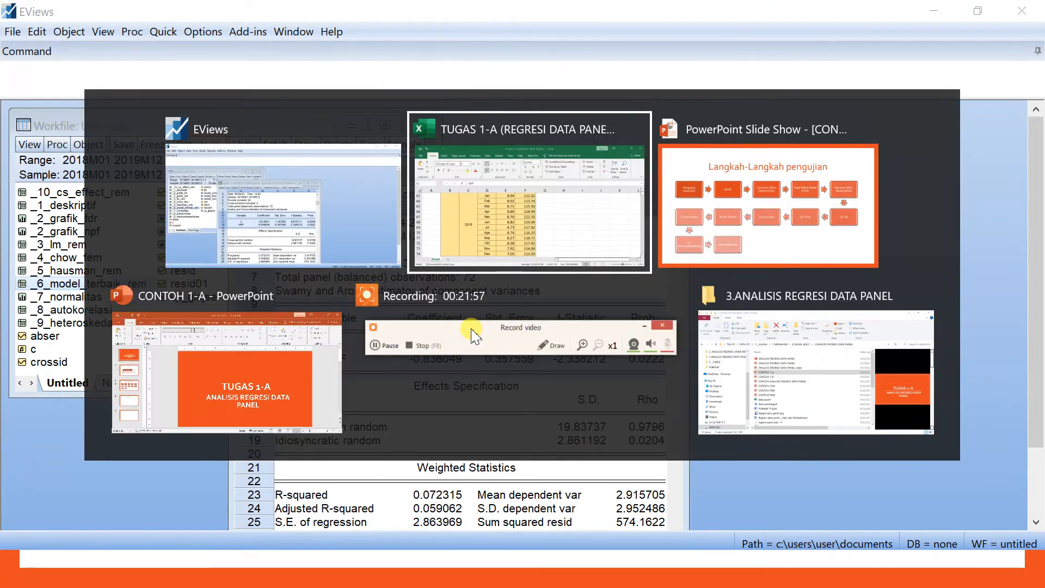
key(alt+Tab)
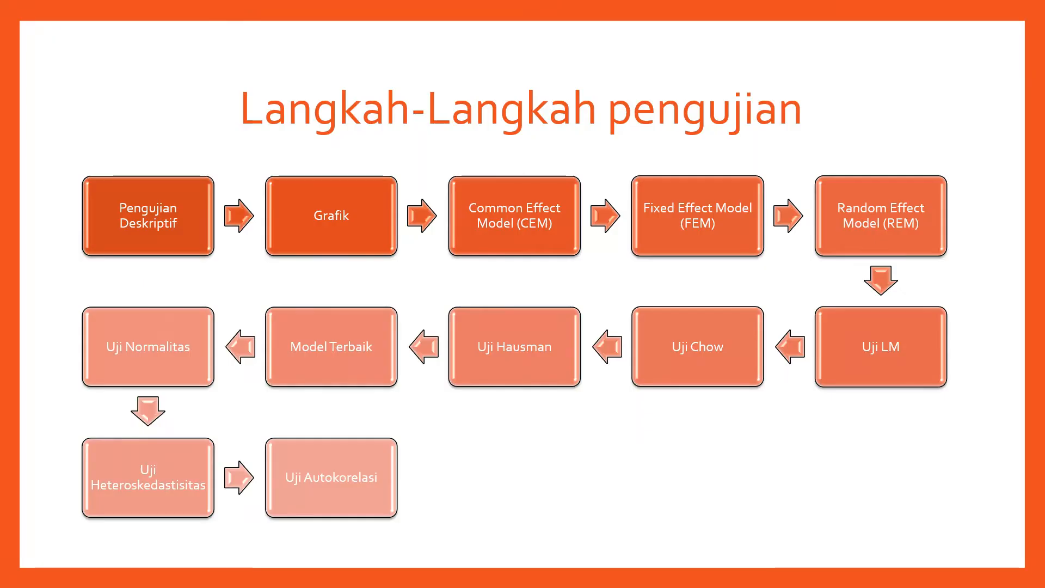
key(Right)
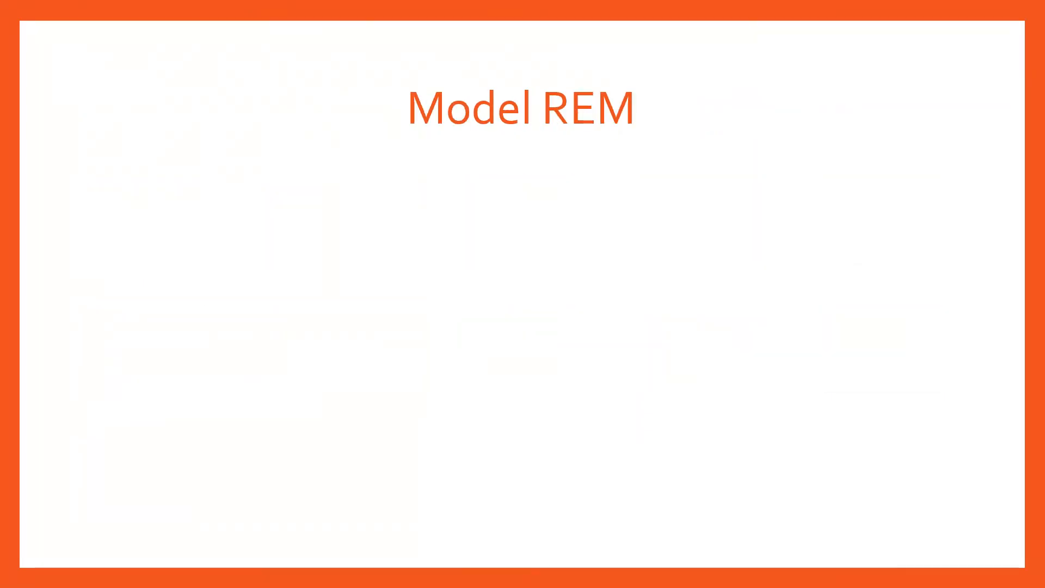
- Switch to the CONTOH 1-A presentation in the PowerPoint editor and paste the copied coefficient block onto slide 4, Model REM
key(alt+Tab)
key(alt+Tab)
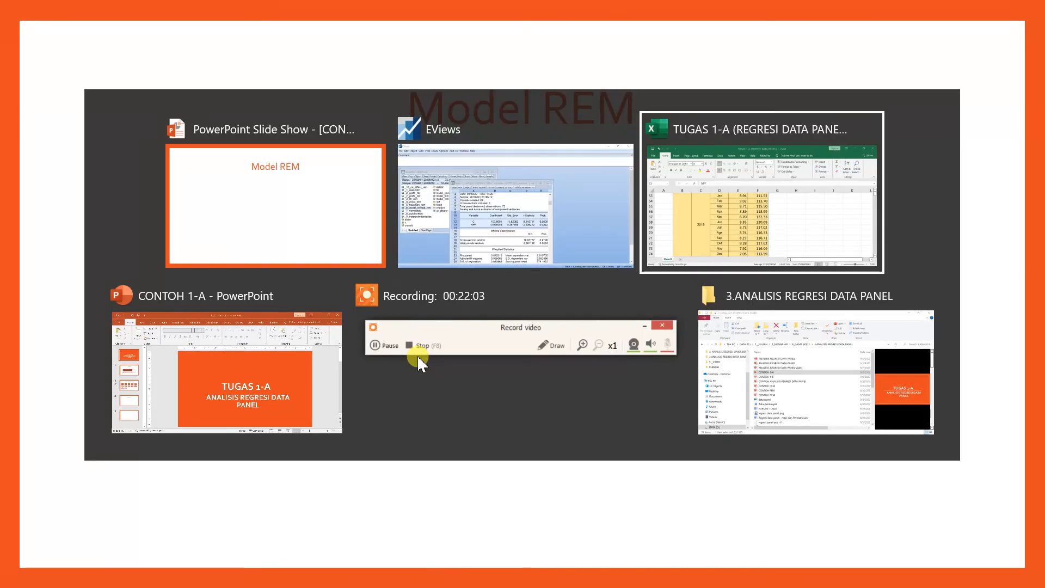
key(alt+Tab)
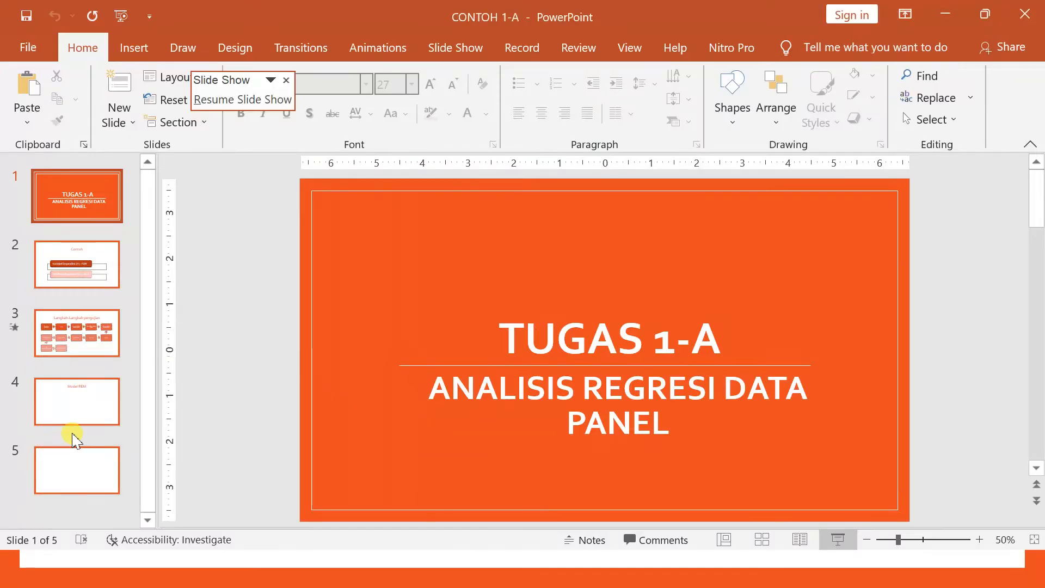
click(71, 408)
click(70, 404)
key(ctrl+v)
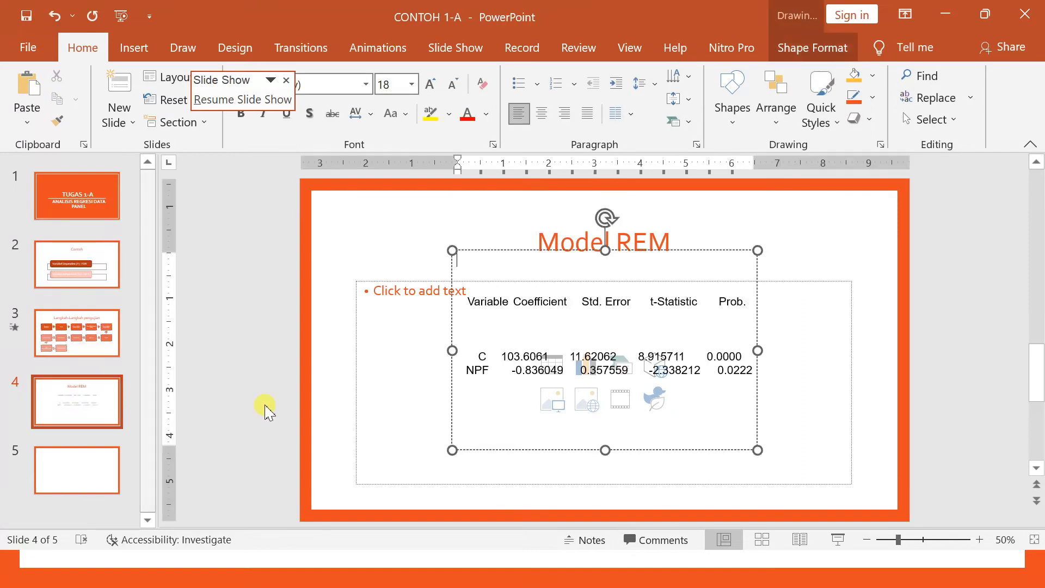